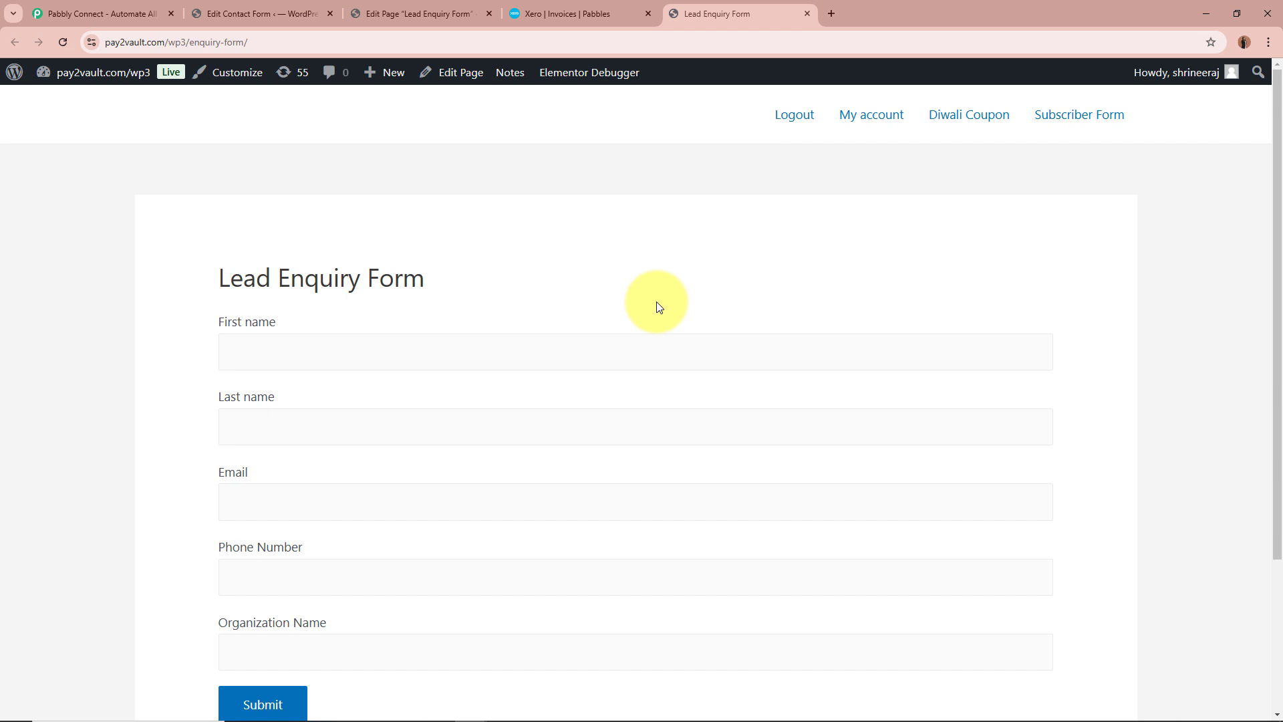
Review the Xero invoices list and the fields of the Lead Enquiry Form page
click(585, 13)
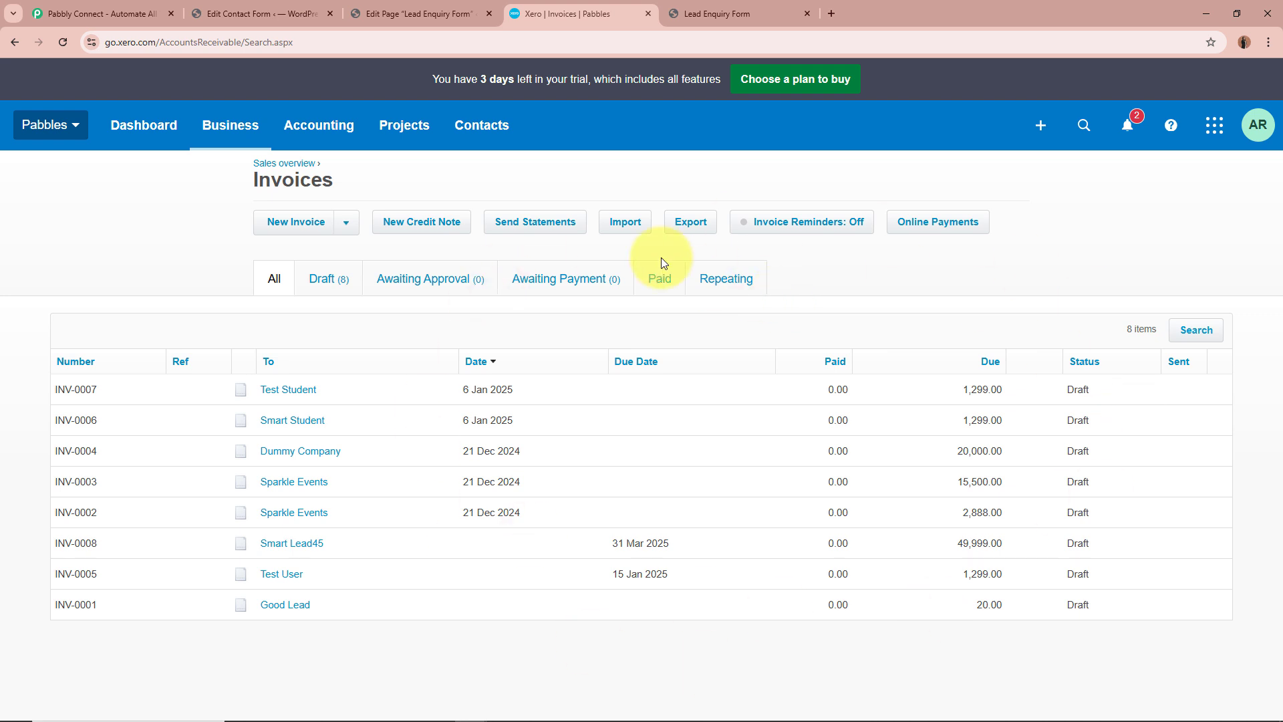
click(676, 9)
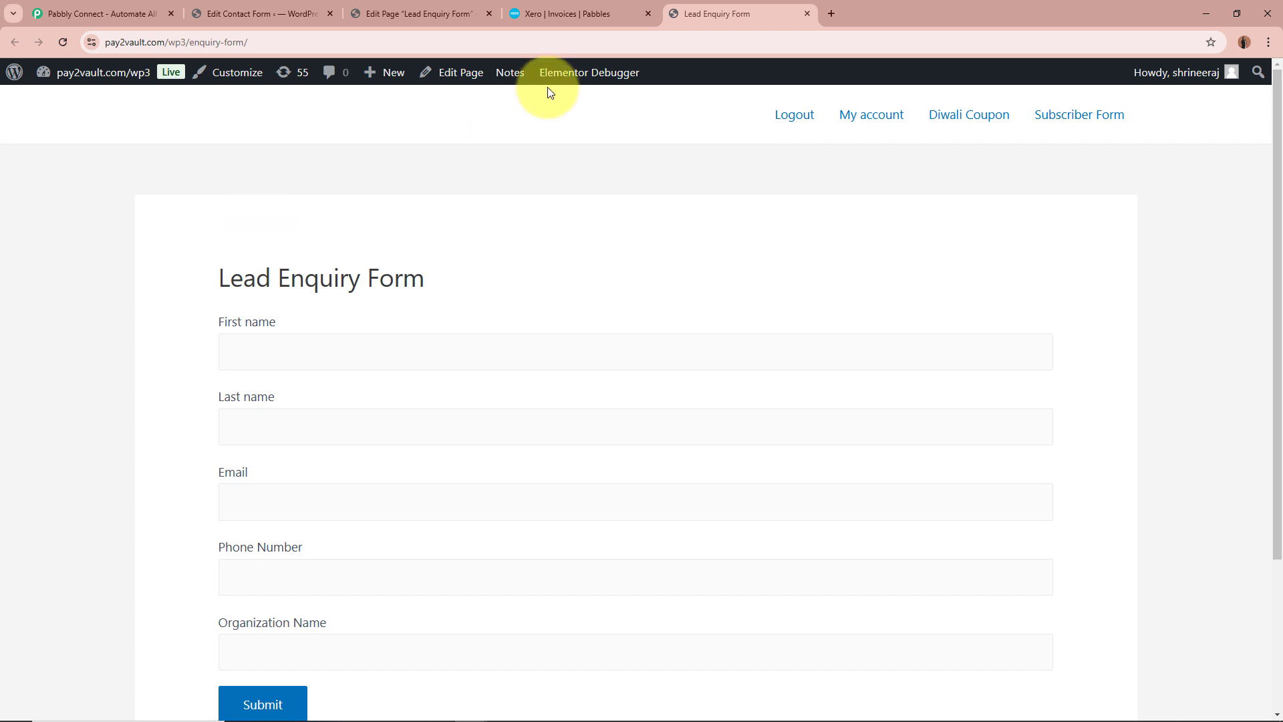
click(548, 9)
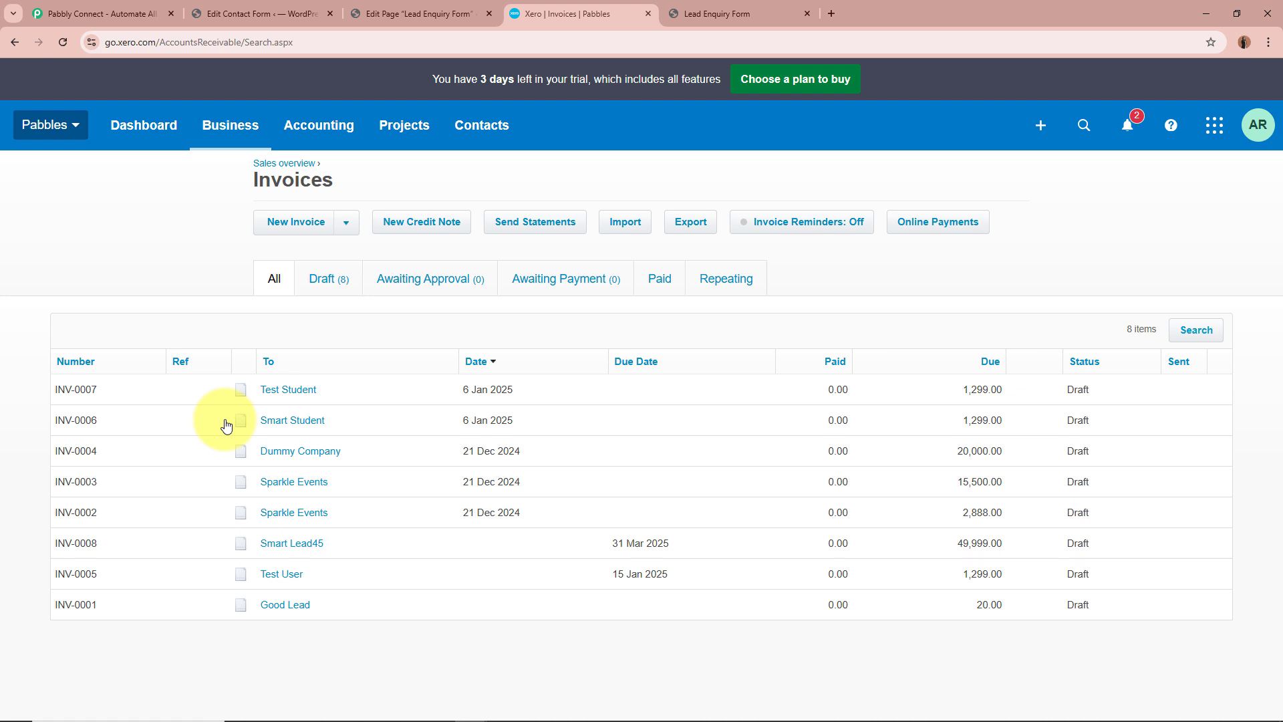
click(715, 20)
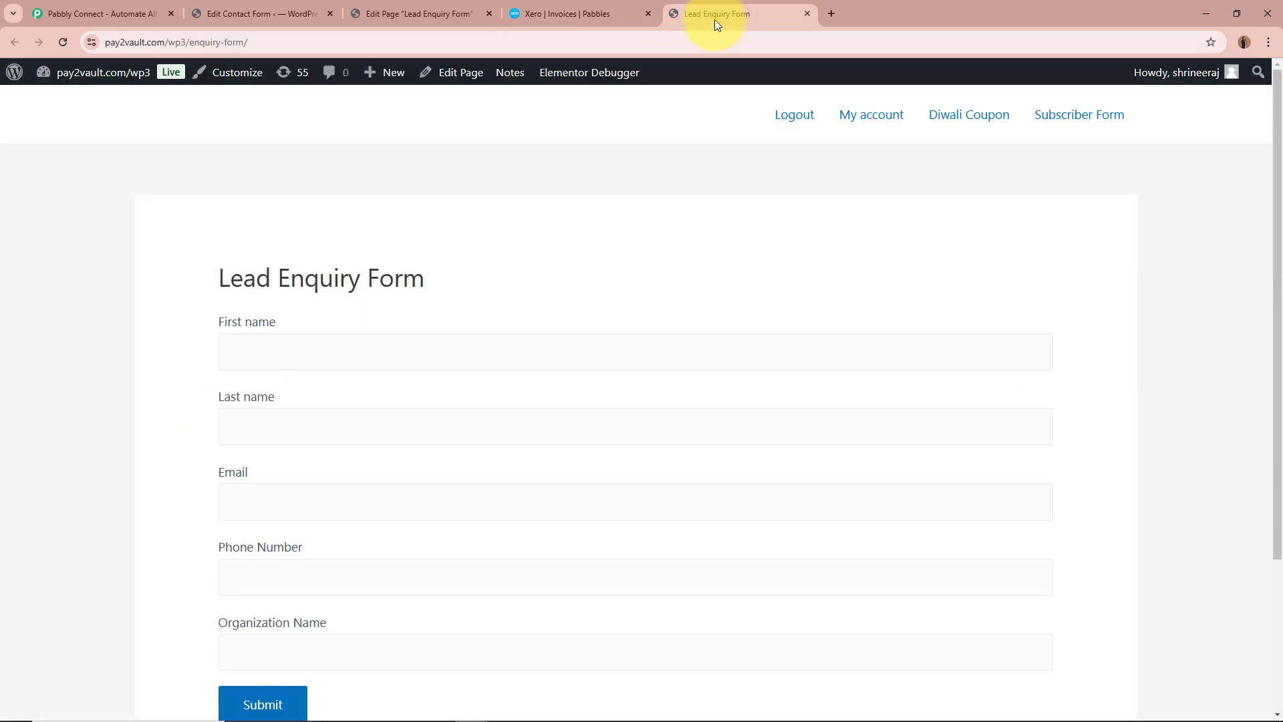
click(535, 14)
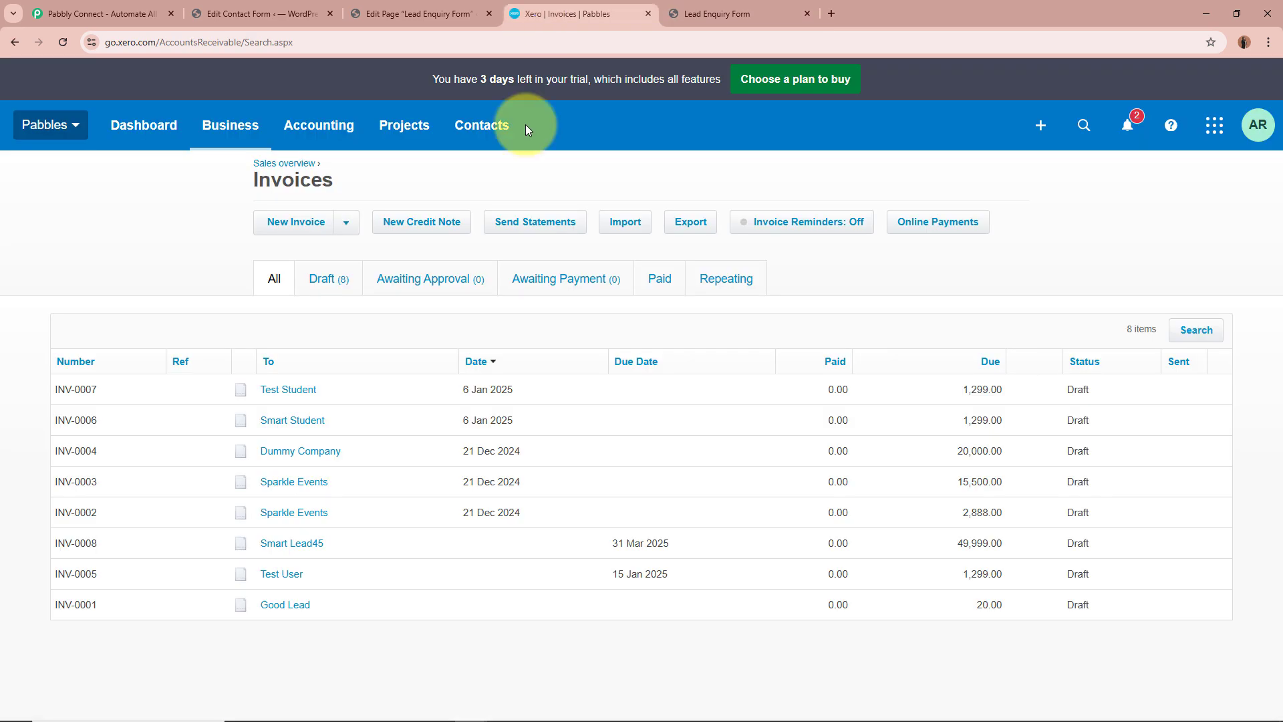
Switch to the Pabbly Connect website and sign in to the account
click(97, 8)
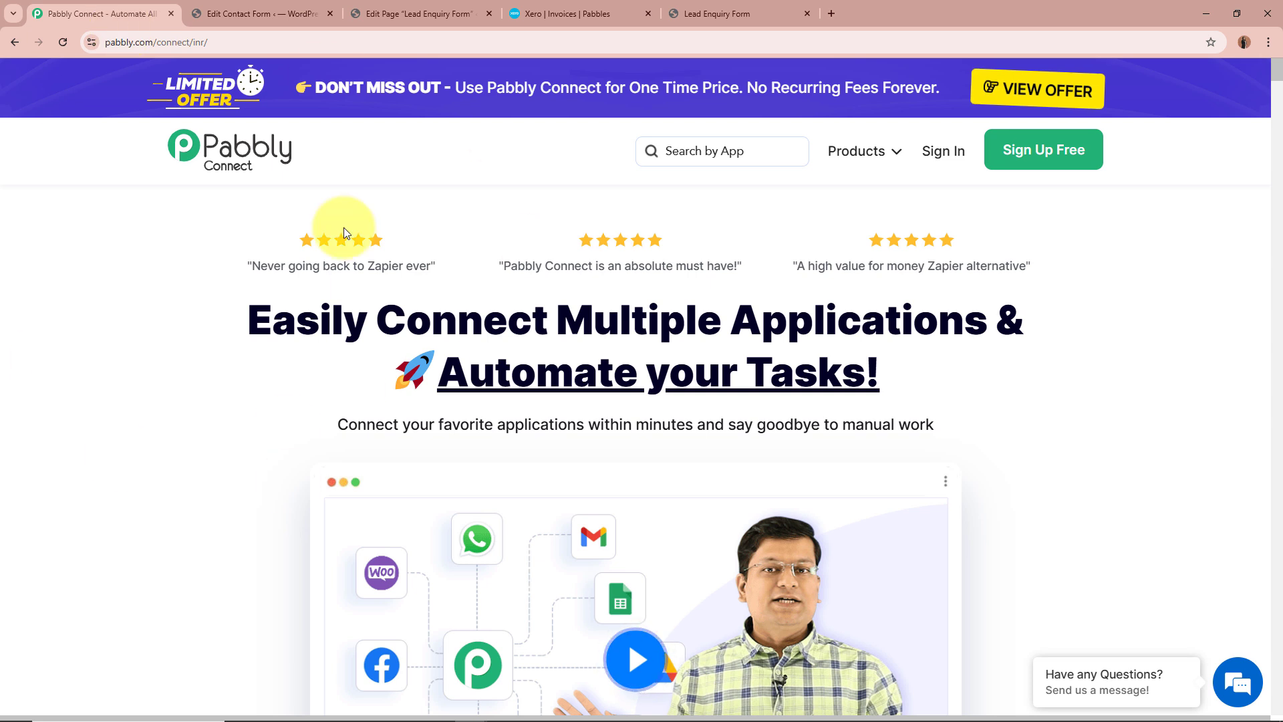
click(190, 43)
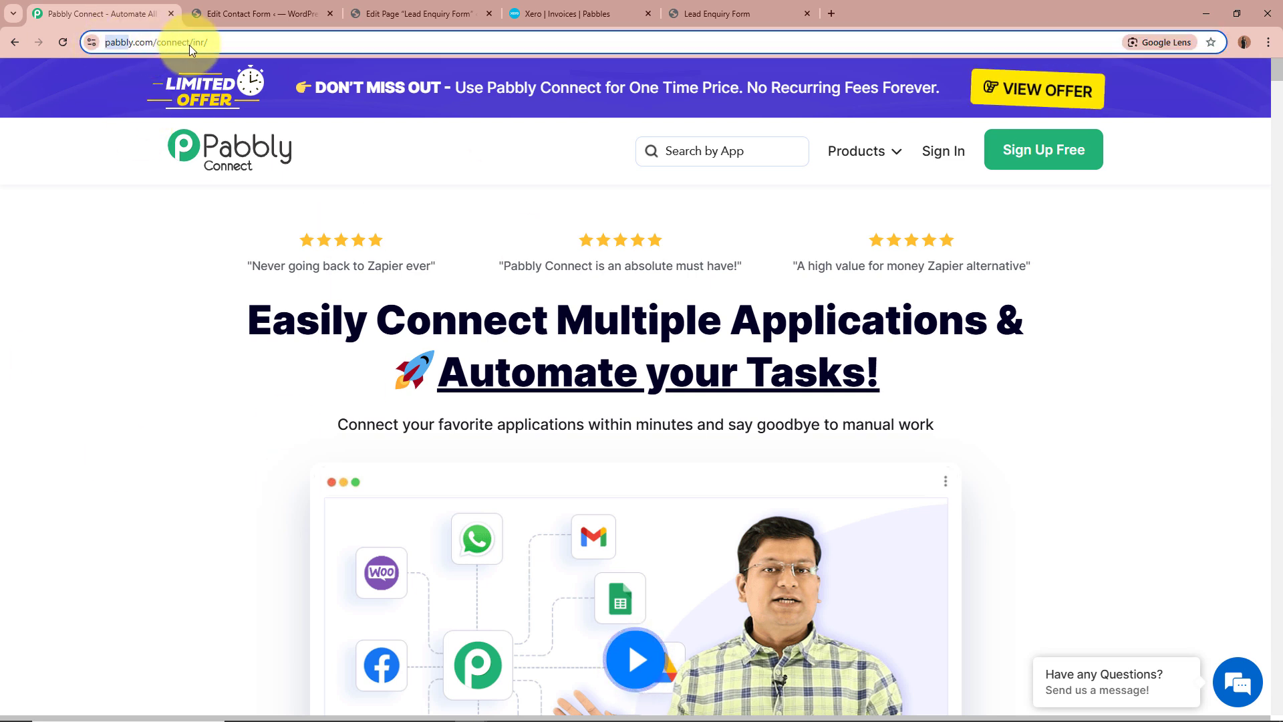
click(134, 262)
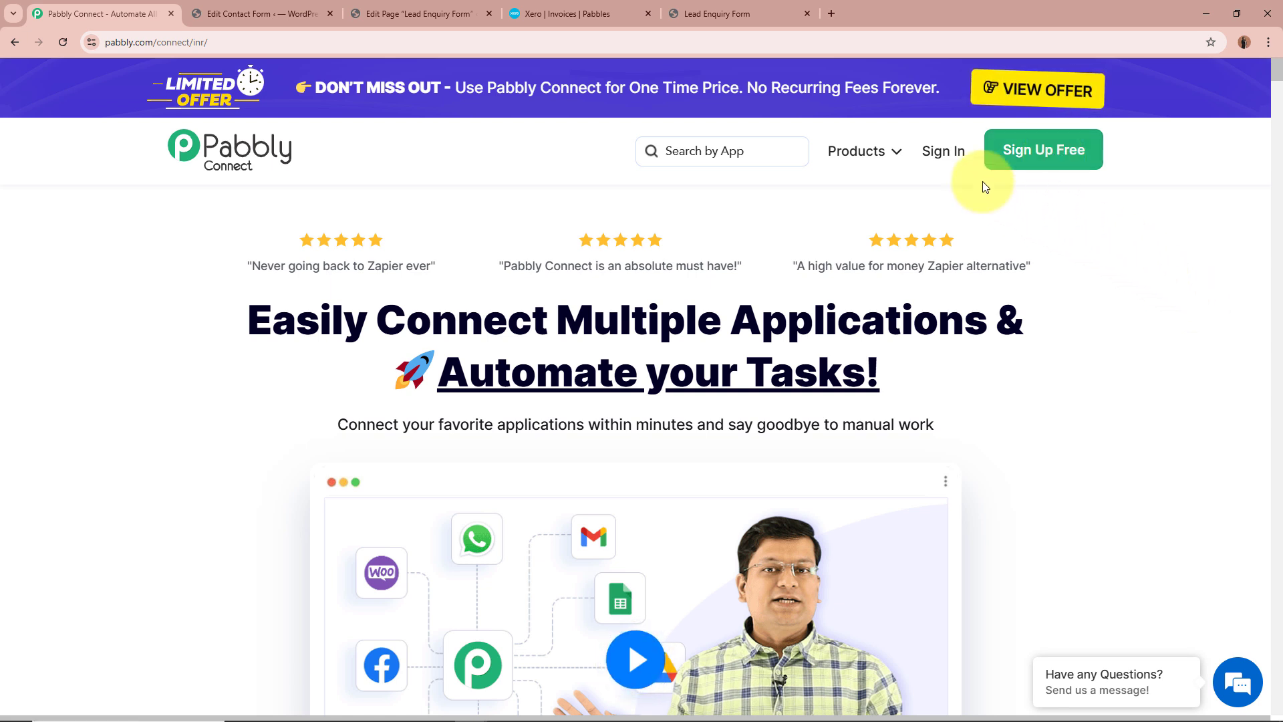
click(952, 156)
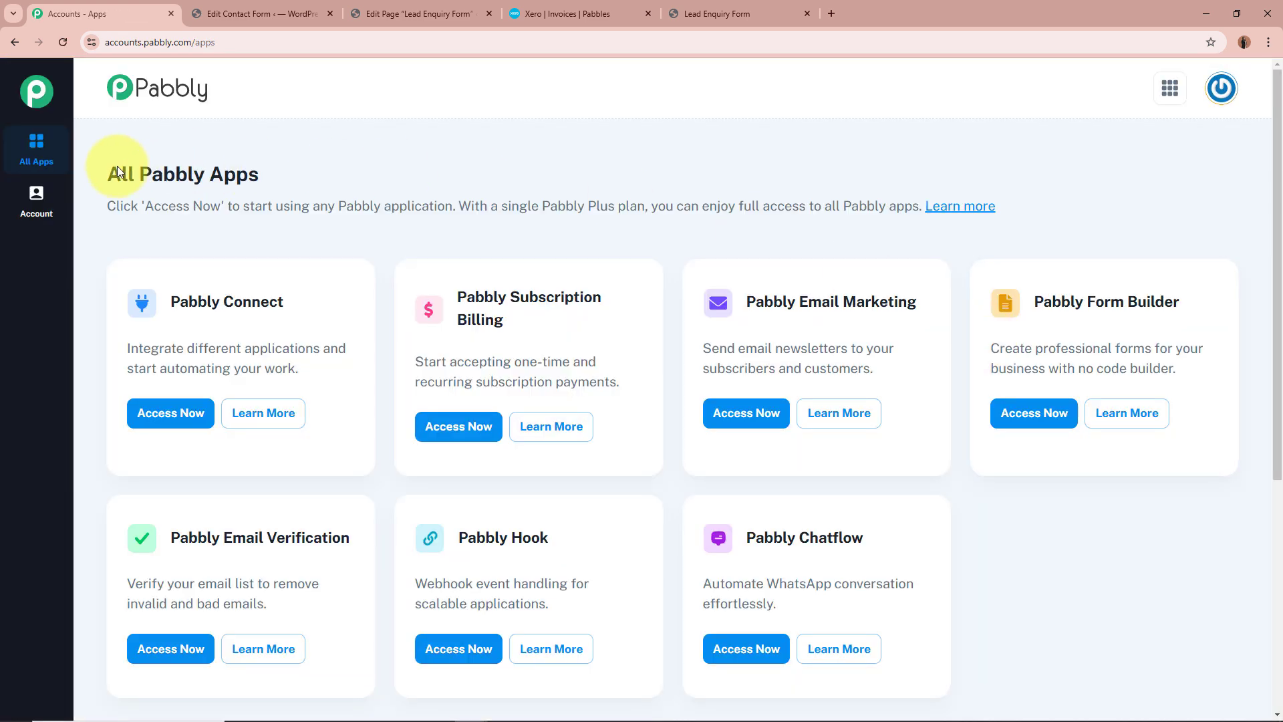
Open the Pabbly Connect dashboard from the list of all Pabbly apps
drag(117, 170, 351, 177)
click(351, 173)
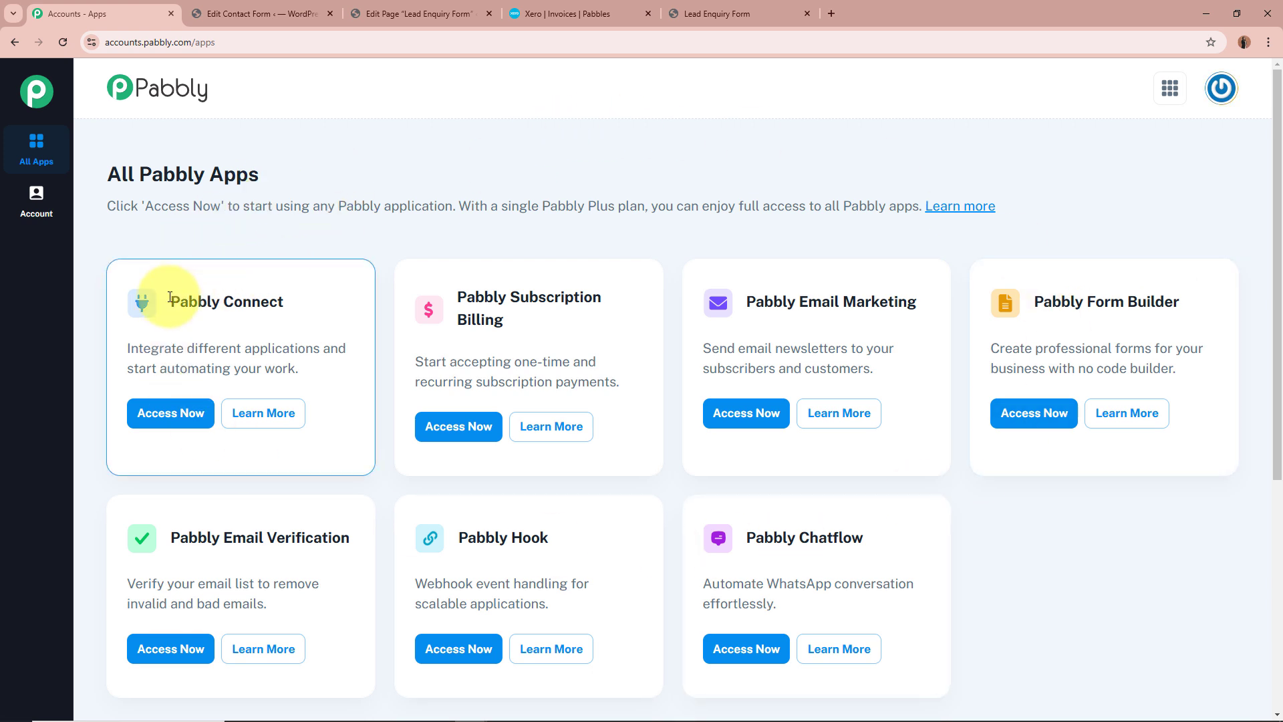
drag(165, 302, 279, 301)
click(304, 290)
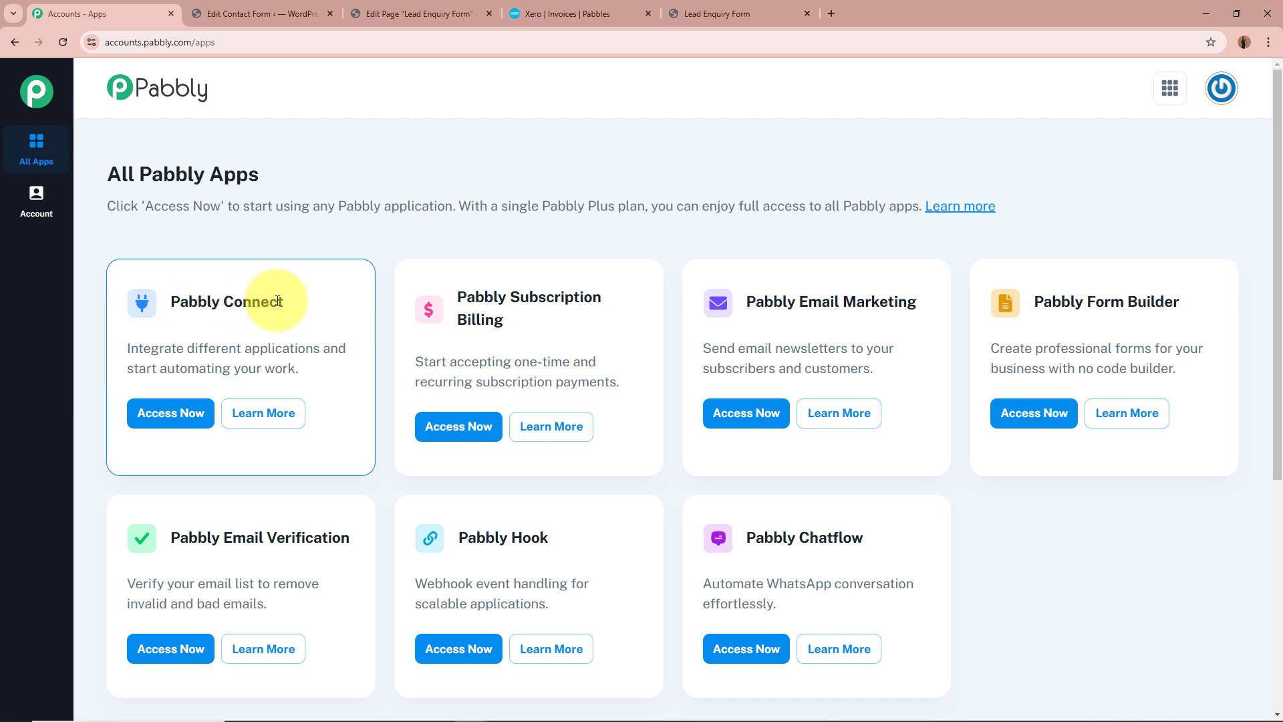
click(170, 412)
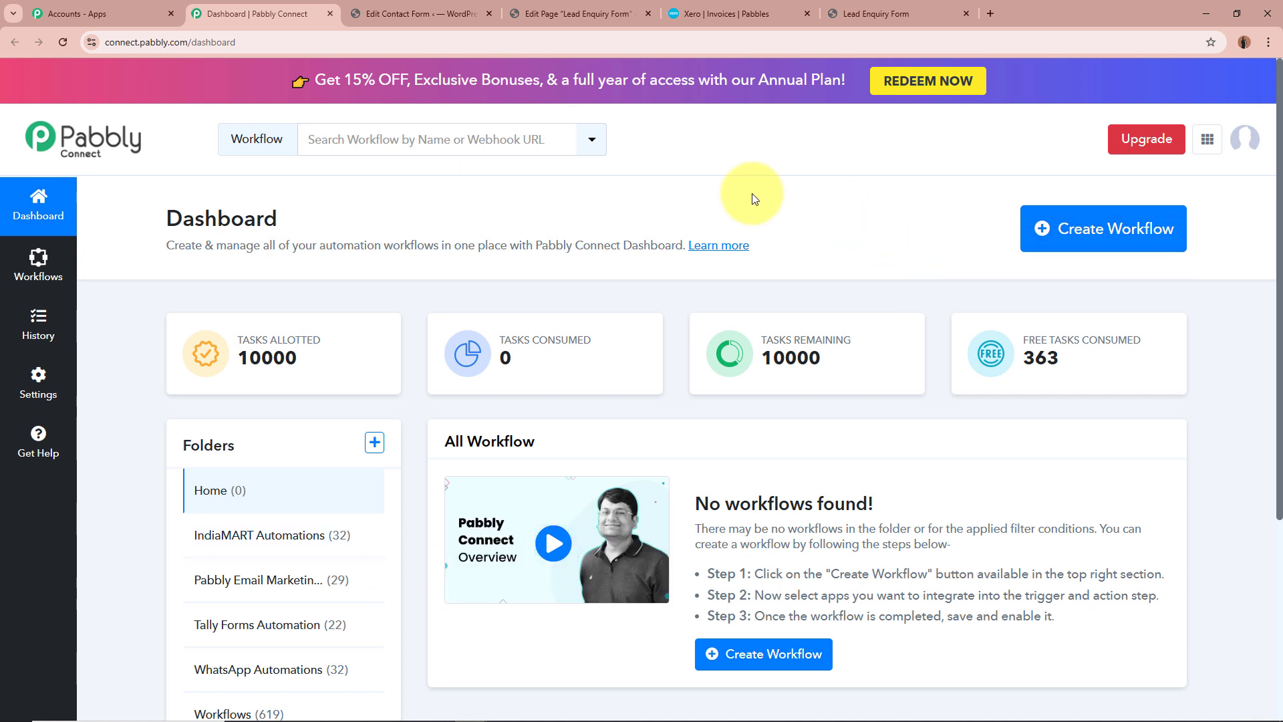
Start a new workflow and name it "Create Xero Invoice on Contact Form 7 Submission"
drag(167, 245, 302, 246)
click(301, 246)
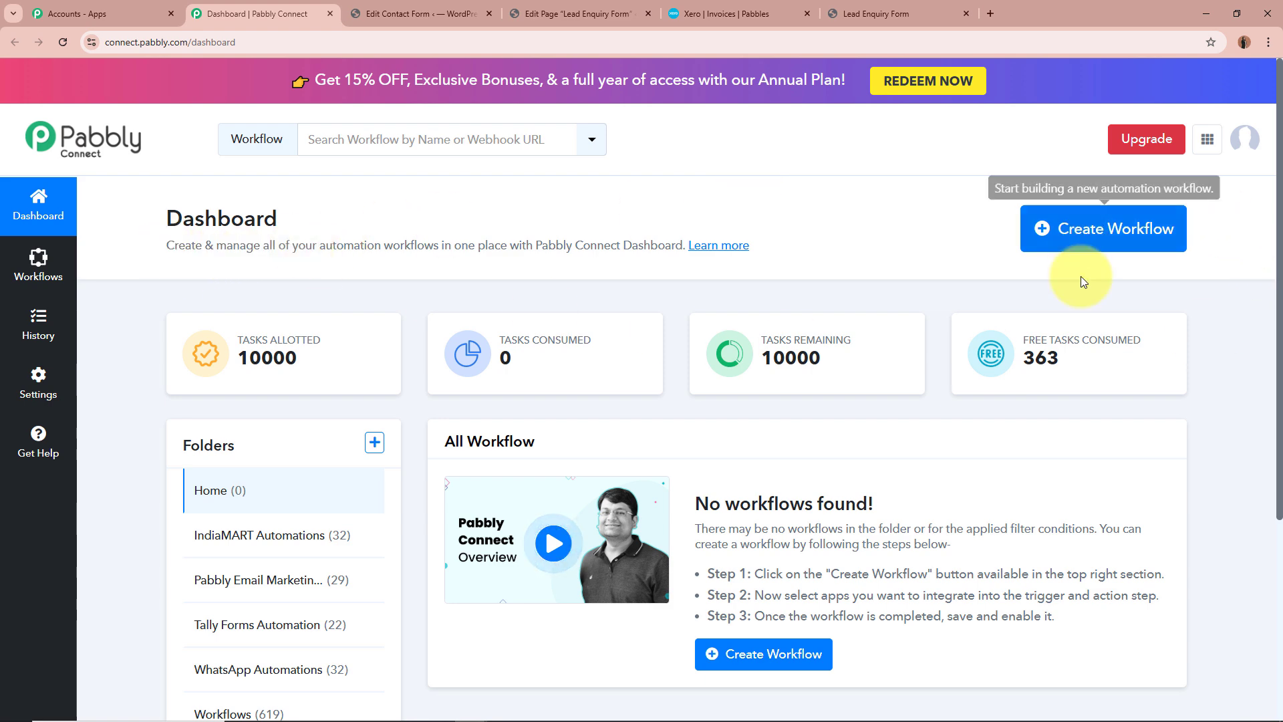
click(1114, 241)
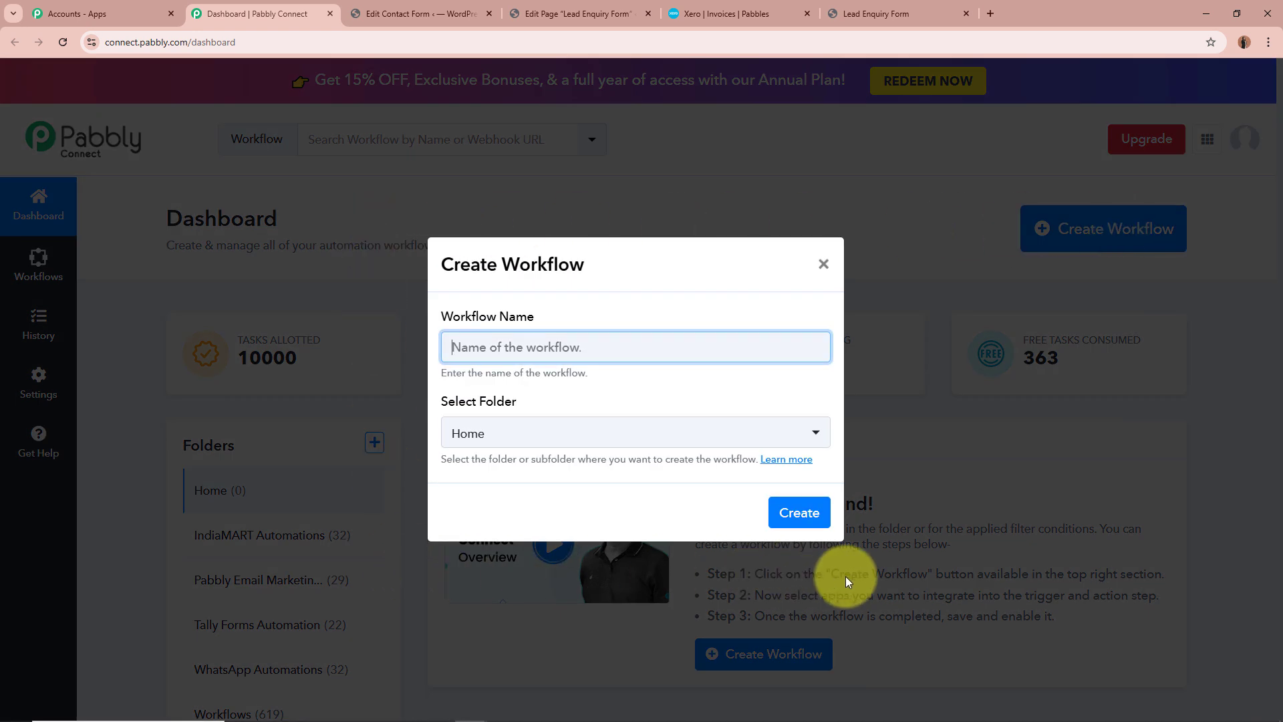
drag(443, 315, 533, 314)
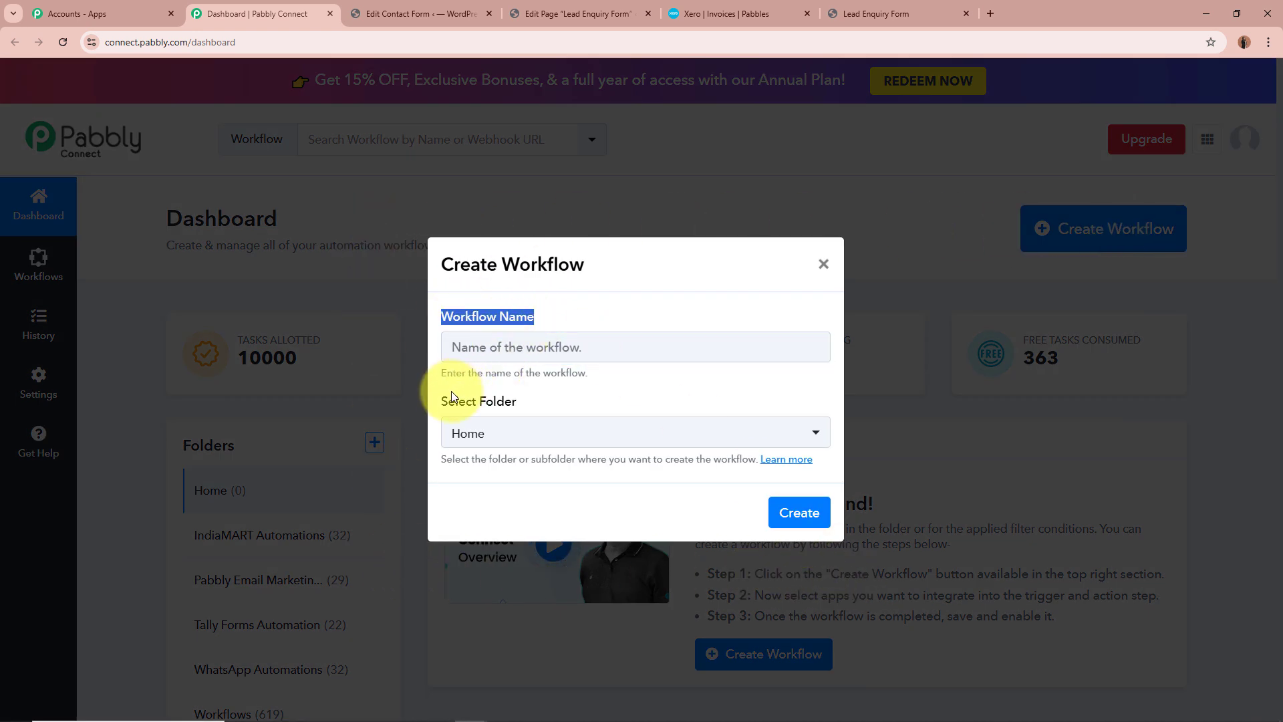
drag(442, 401, 517, 402)
click(539, 344)
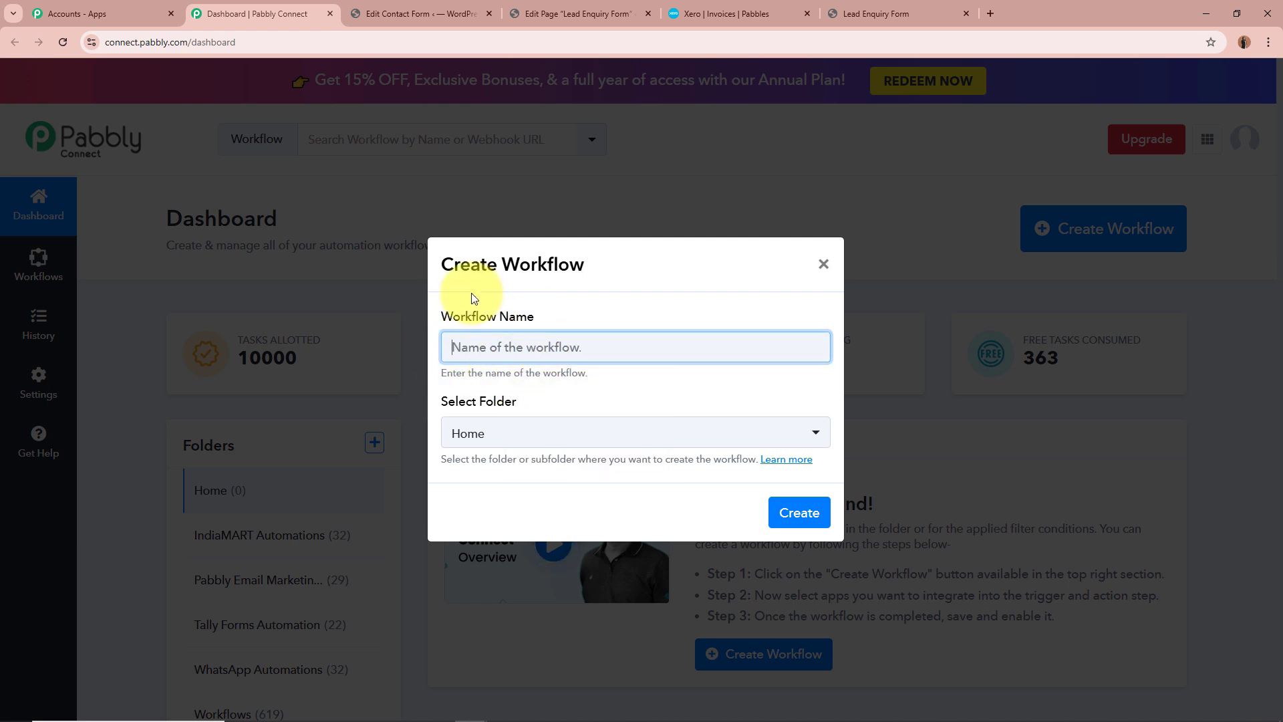
text(Create Xero Invoice on Contact Form 7 Submission)
drag(451, 347, 742, 355)
click(683, 390)
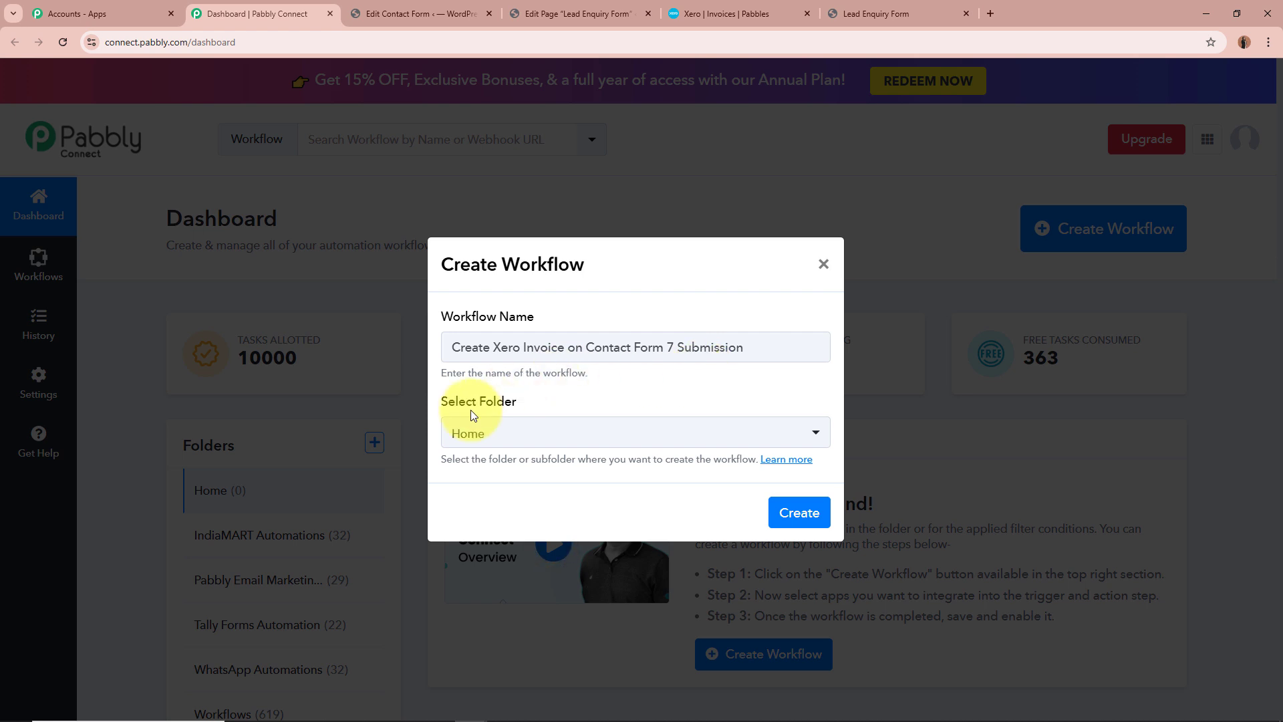
Choose the Xero Automations folder for the new workflow and create it
drag(447, 405, 533, 399)
click(533, 399)
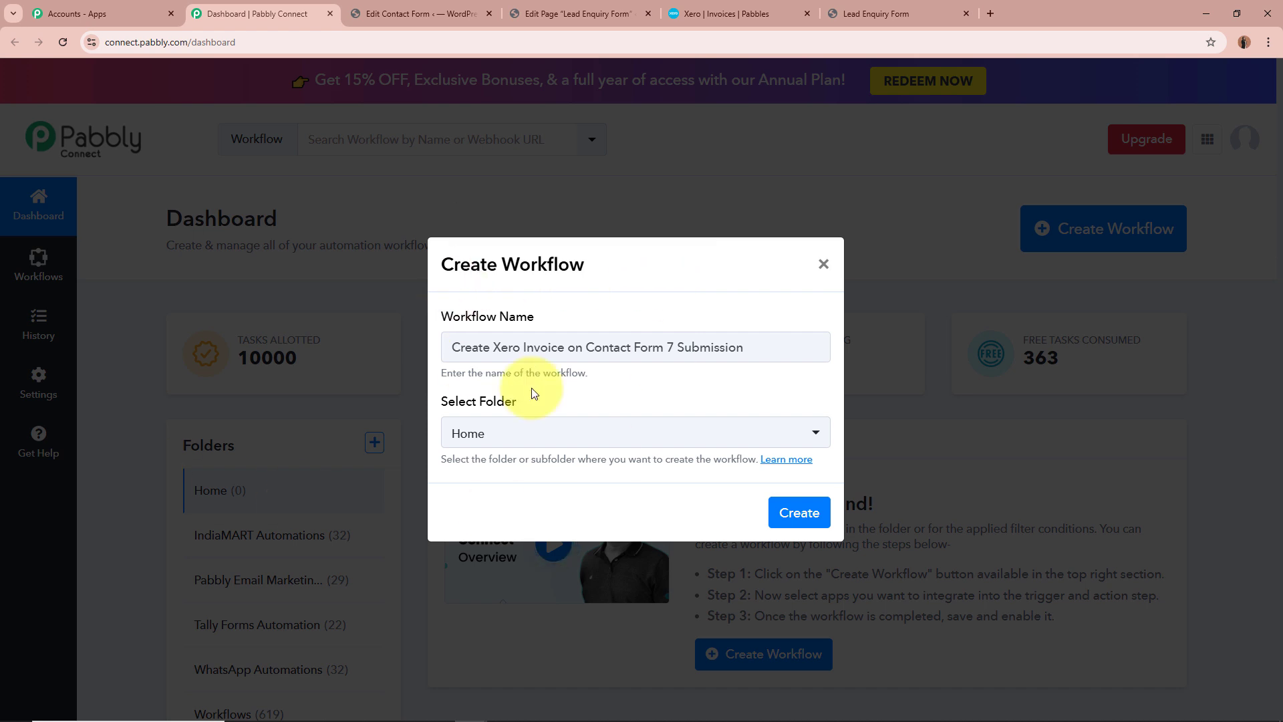
click(632, 438)
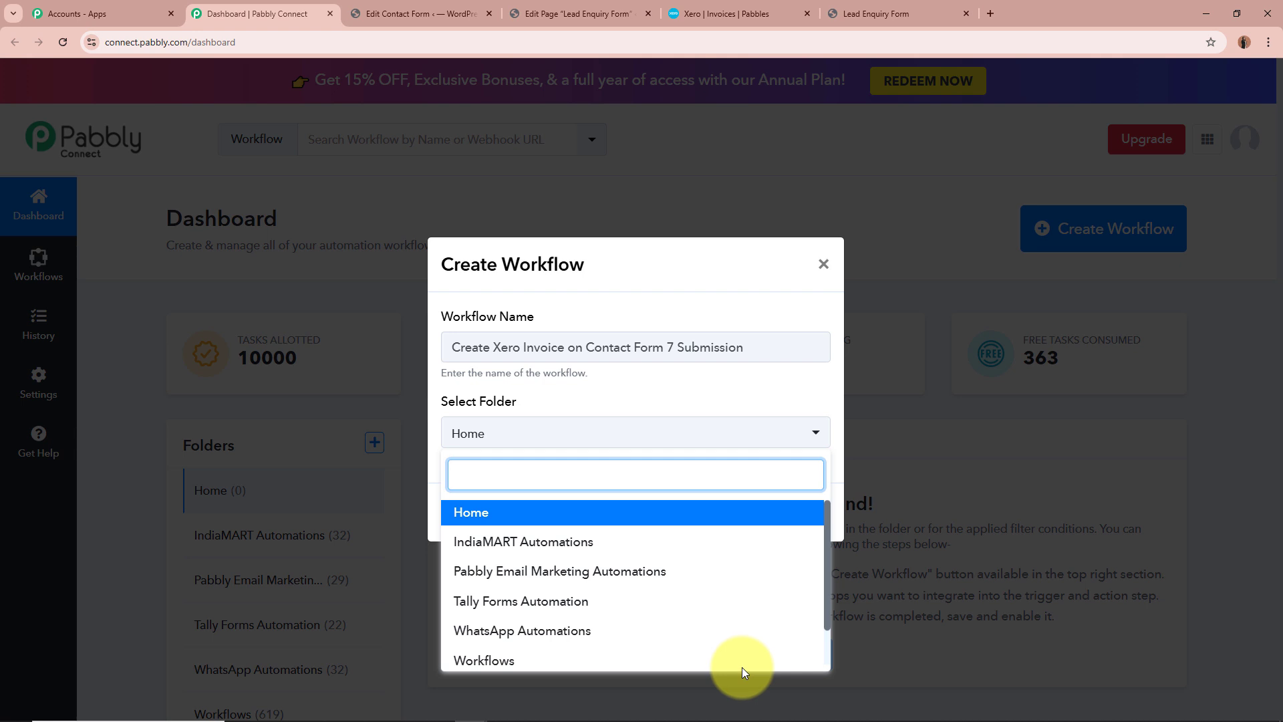
scroll(735, 644, down, 2)
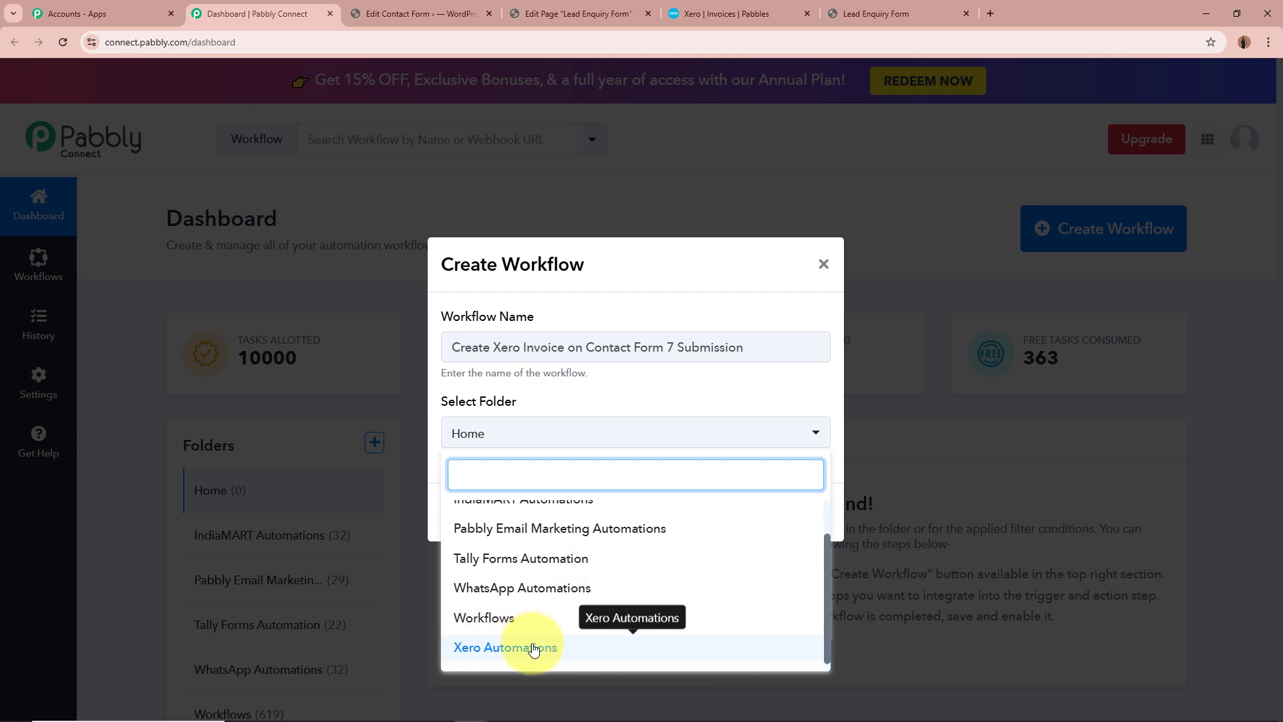
click(533, 648)
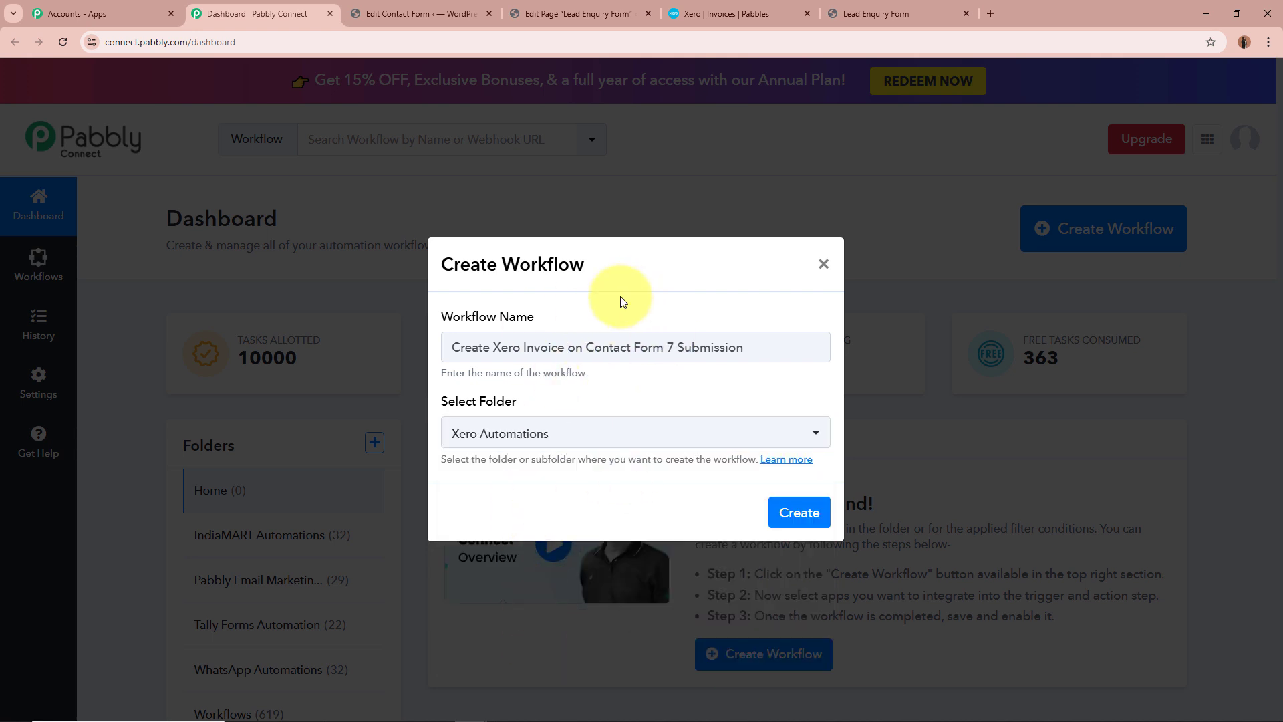
drag(453, 347, 684, 347)
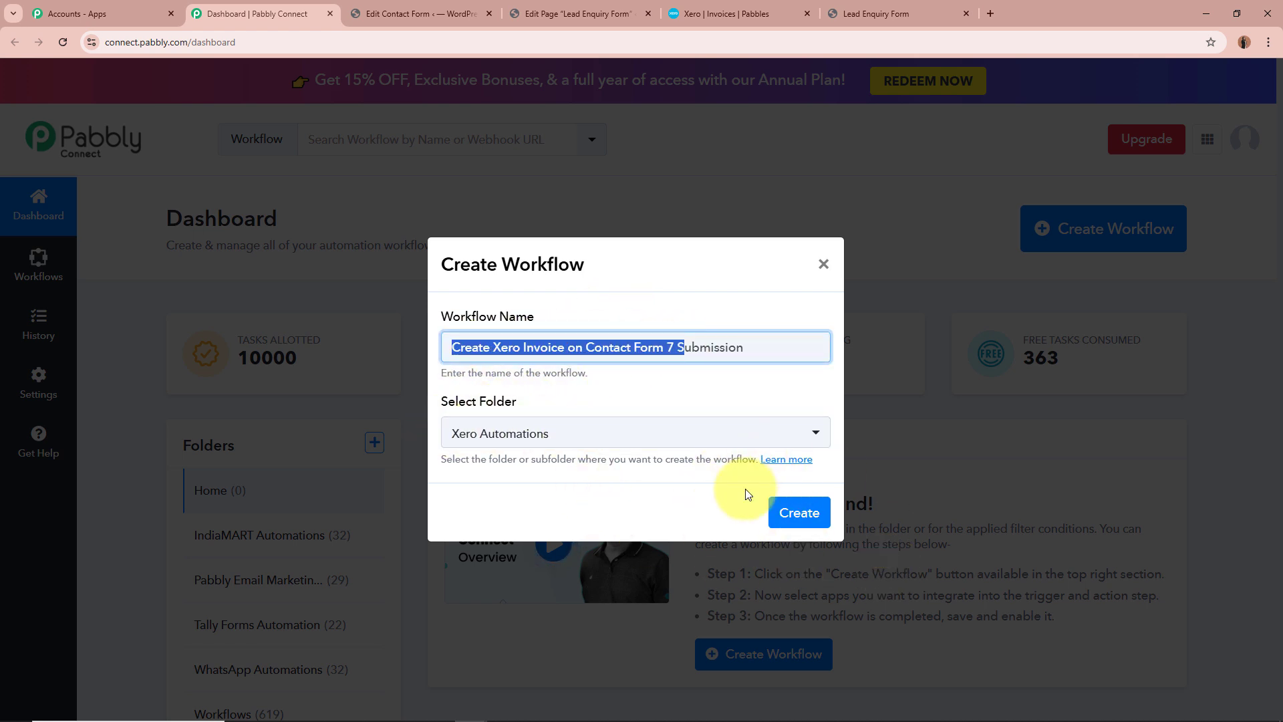
click(802, 515)
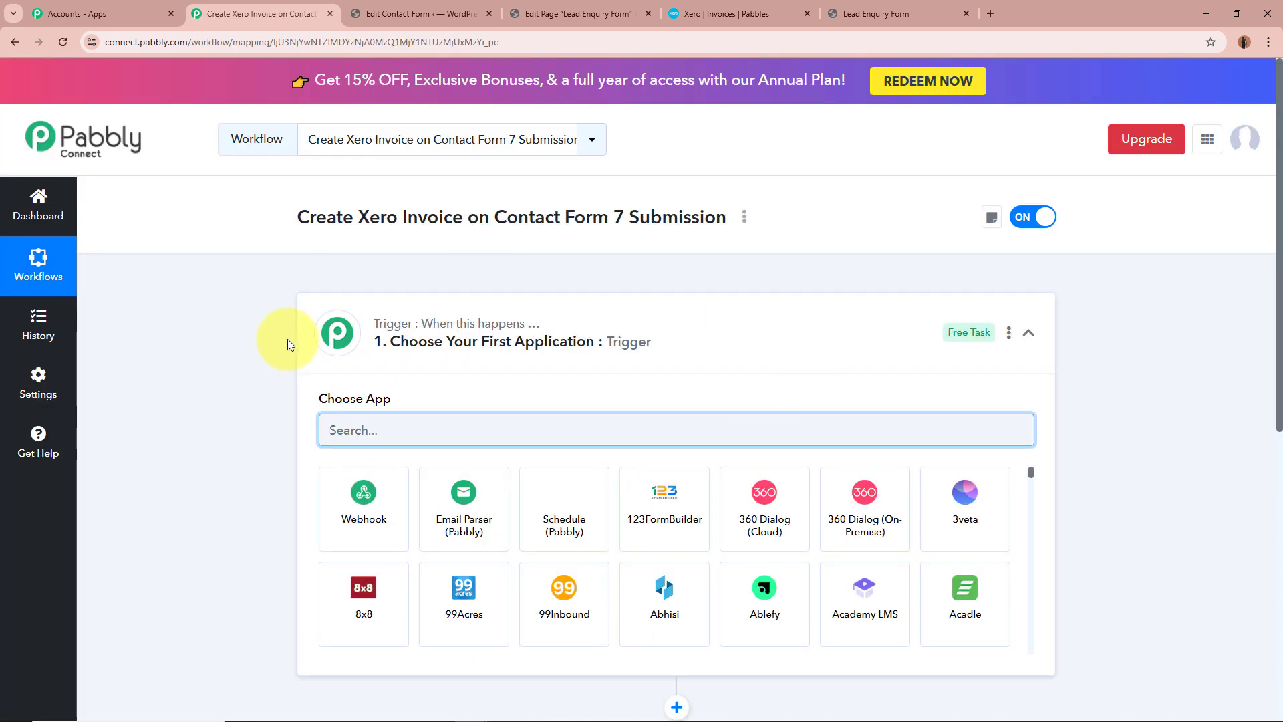
Search the trigger apps for "Contact" and choose Contact Form 7 as the workflow's trigger application
click(809, 342)
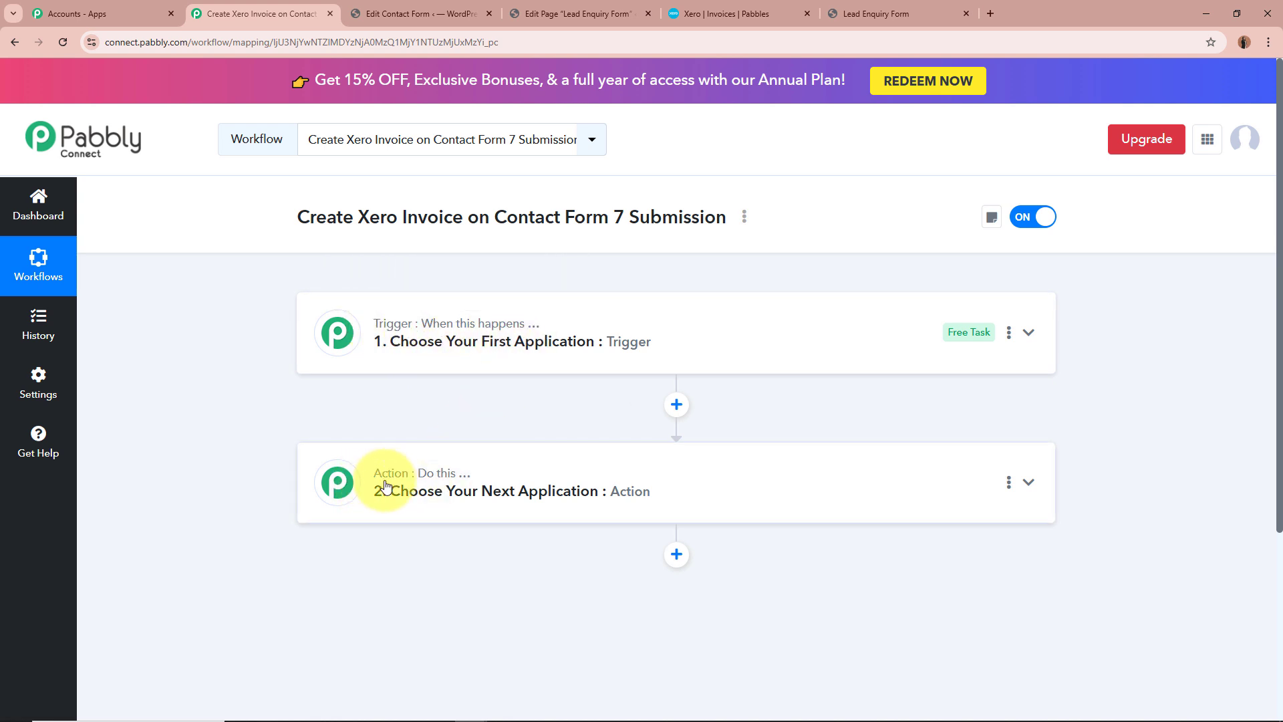
mouse_move(448, 486)
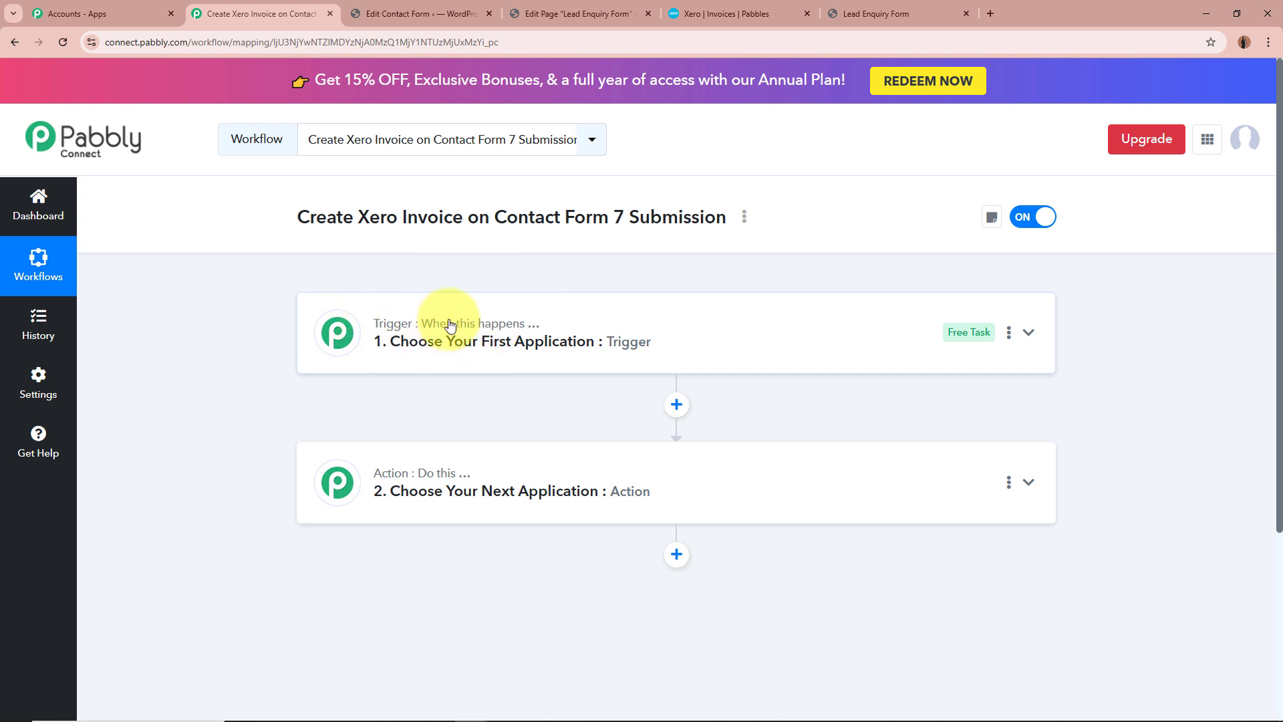
click(729, 337)
click(687, 441)
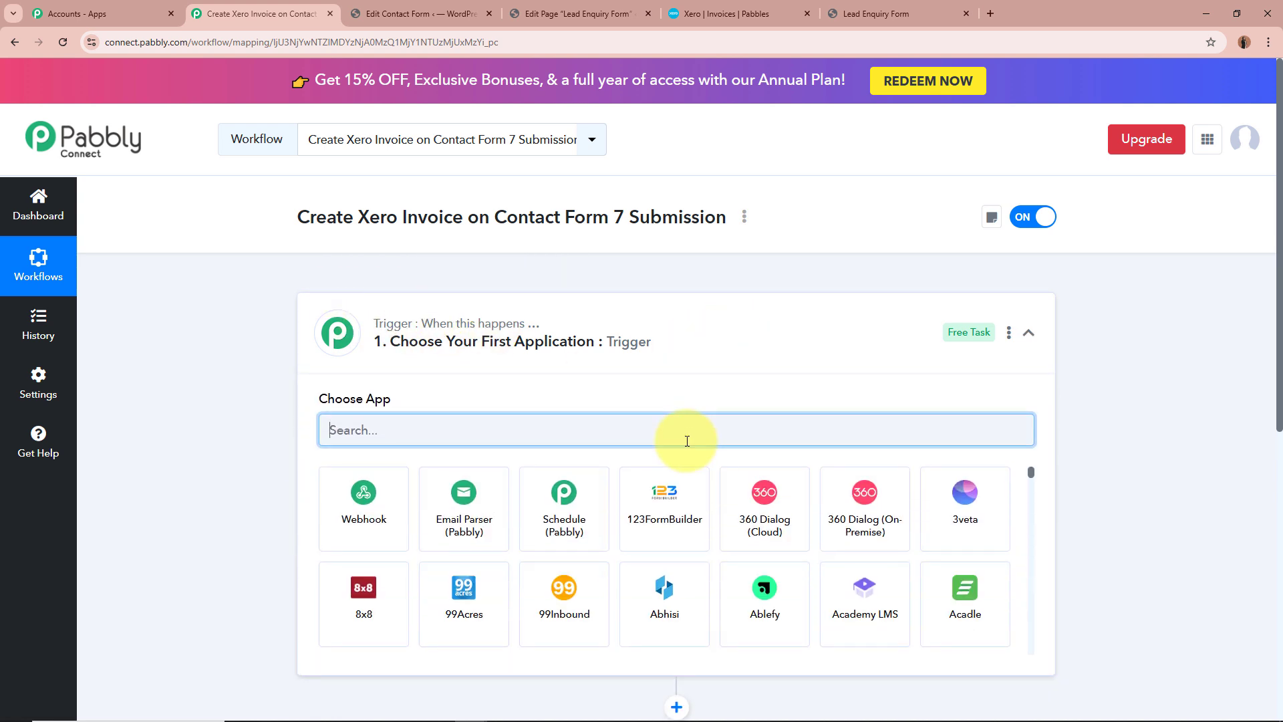
text(Con)
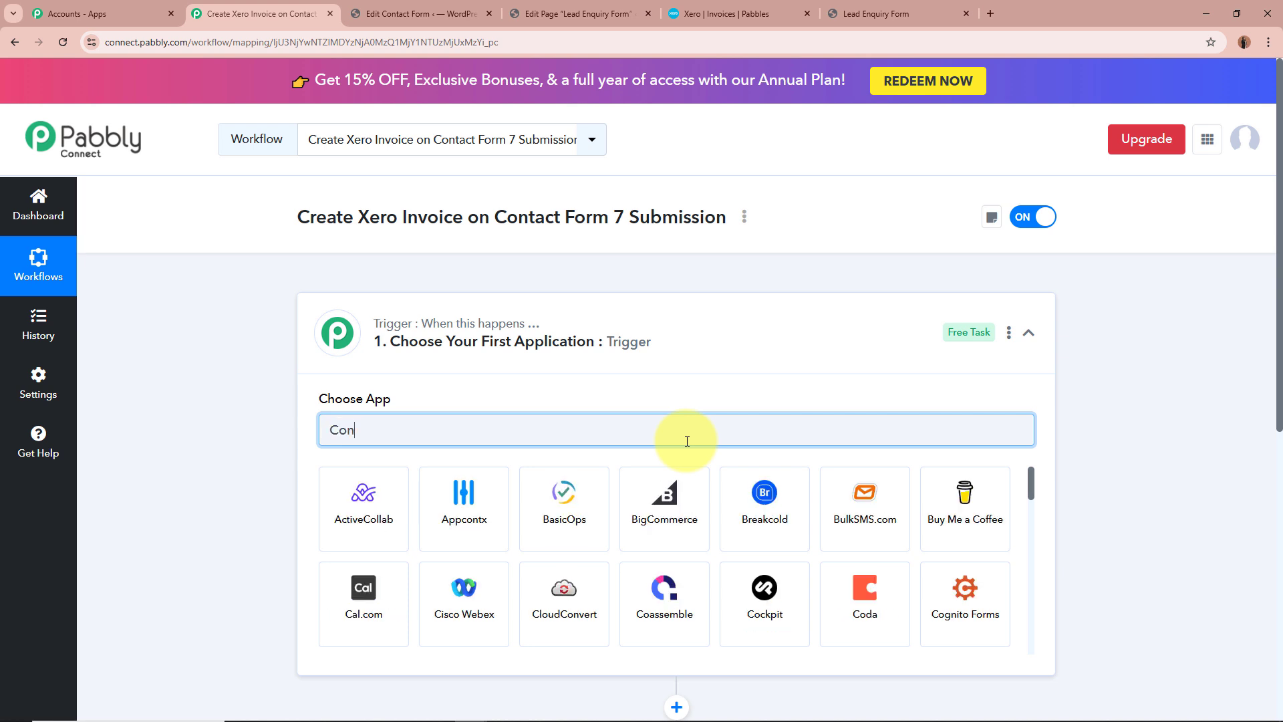
text(t)
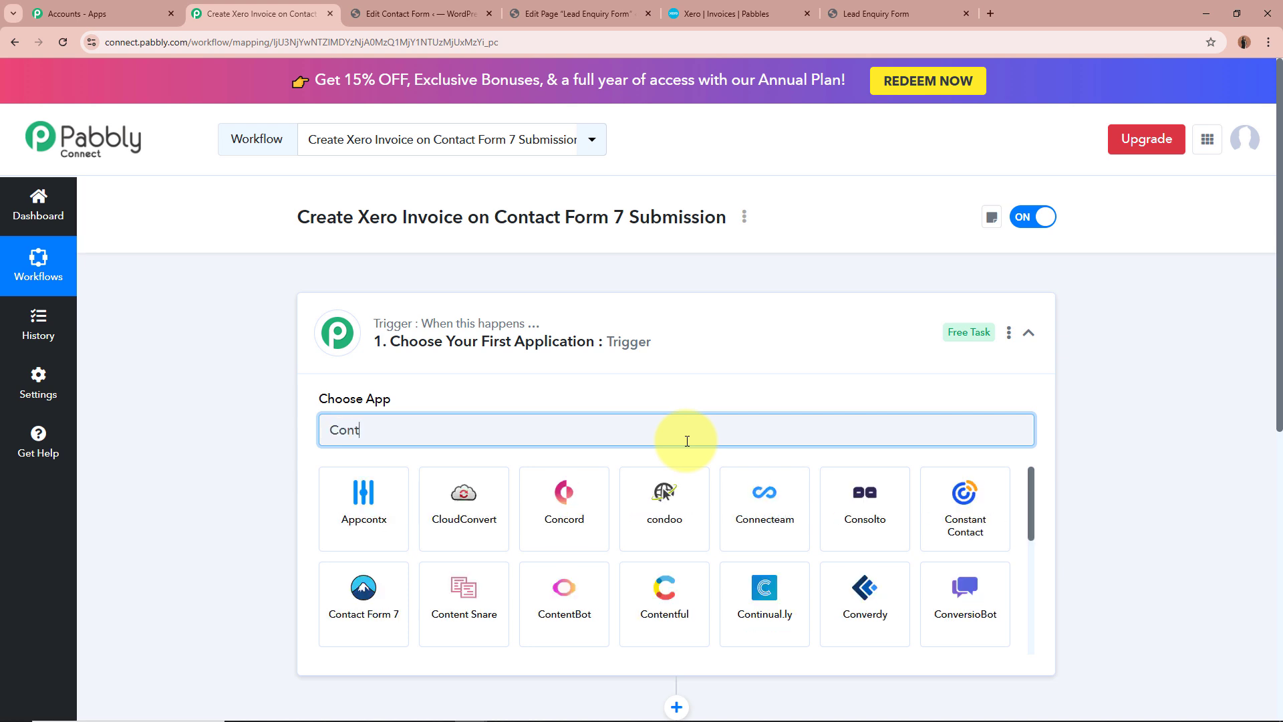
text(act)
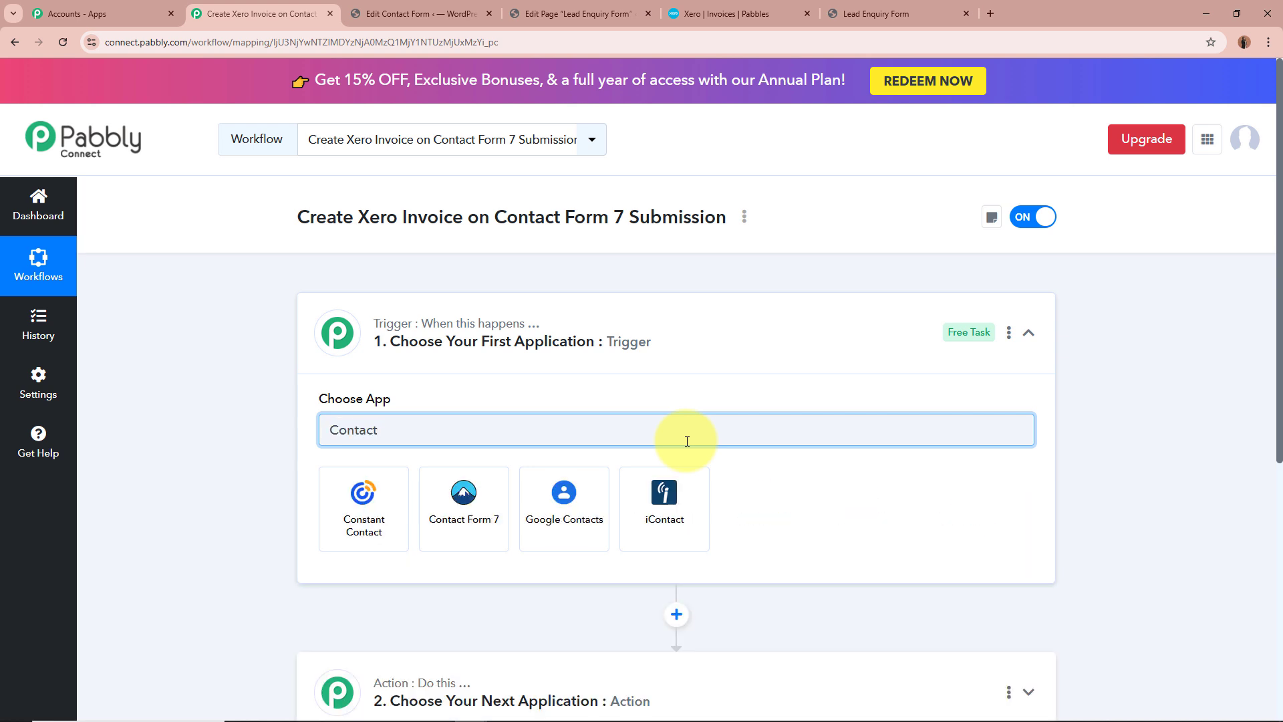
click(493, 536)
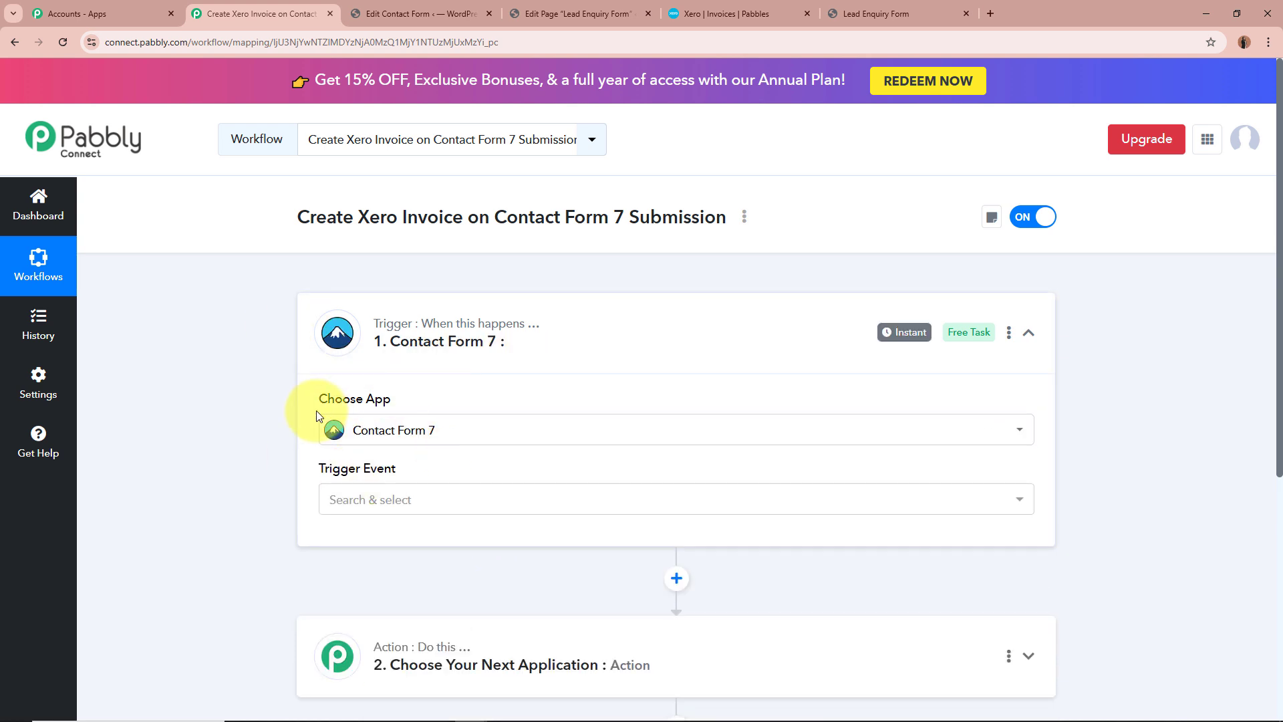
Set the Contact Form 7 trigger event to New Form Submission and view its Webhook URL section
click(888, 18)
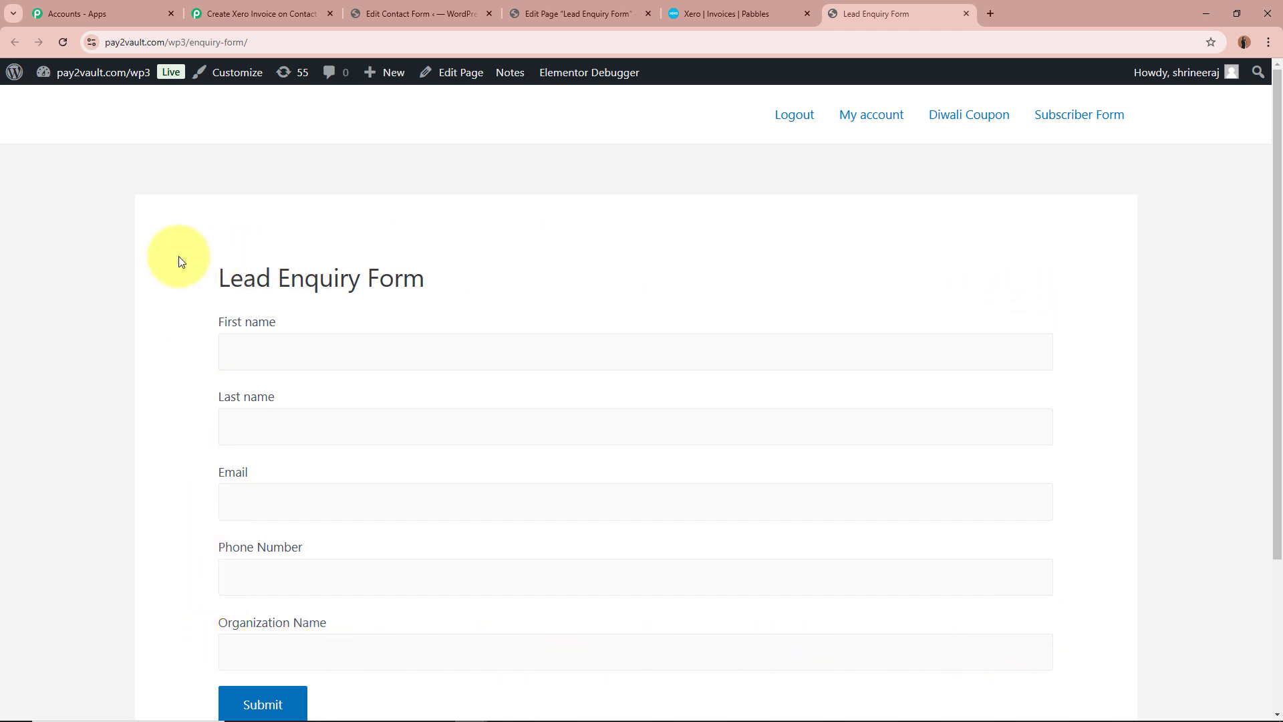
click(261, 14)
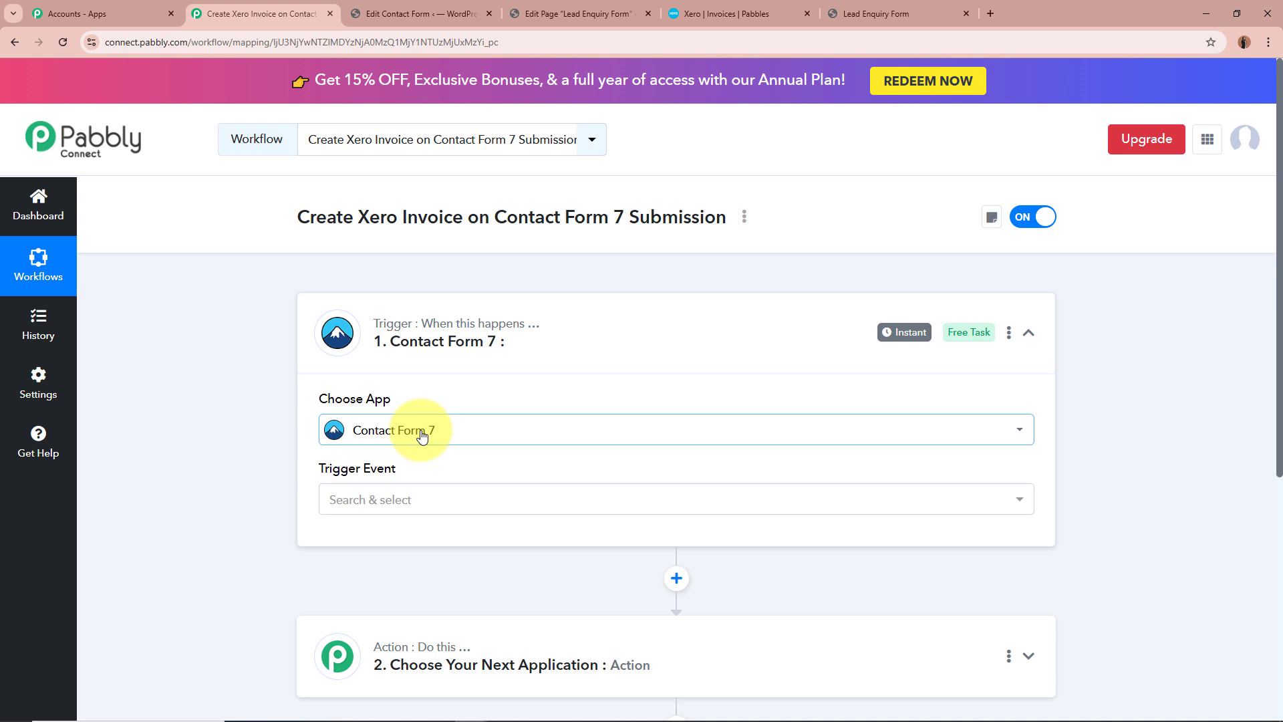
click(421, 502)
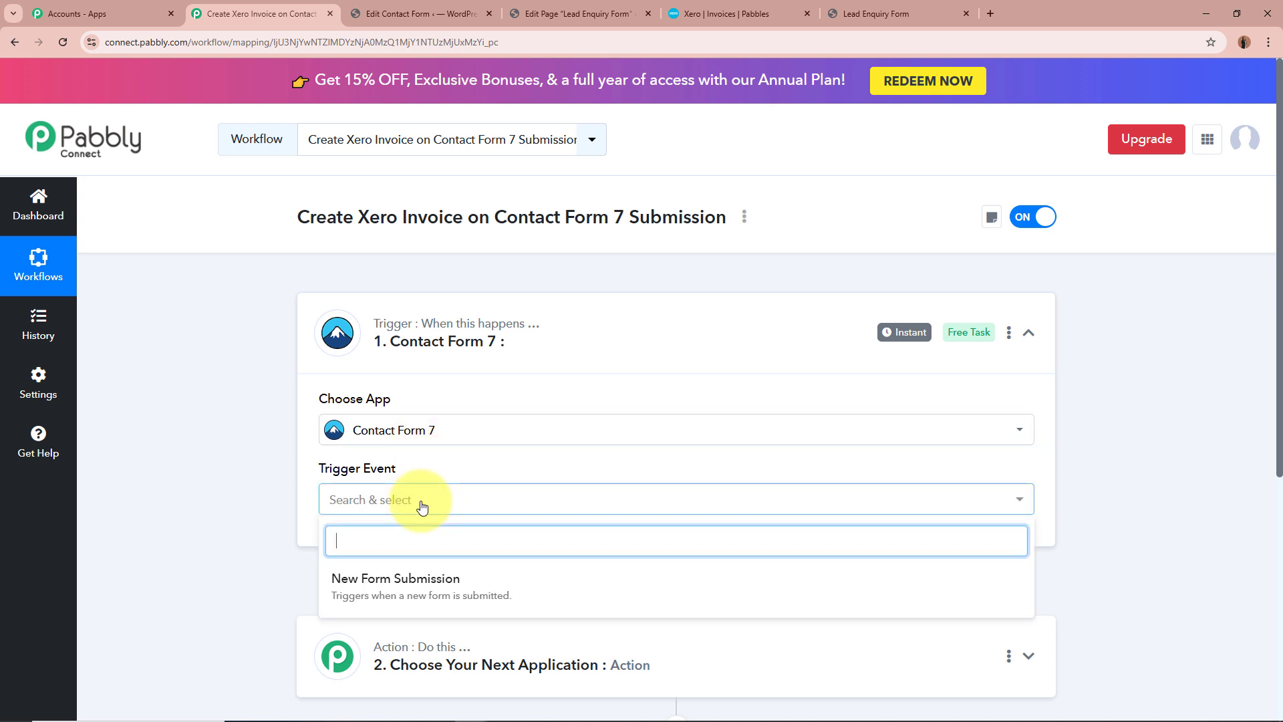
click(428, 578)
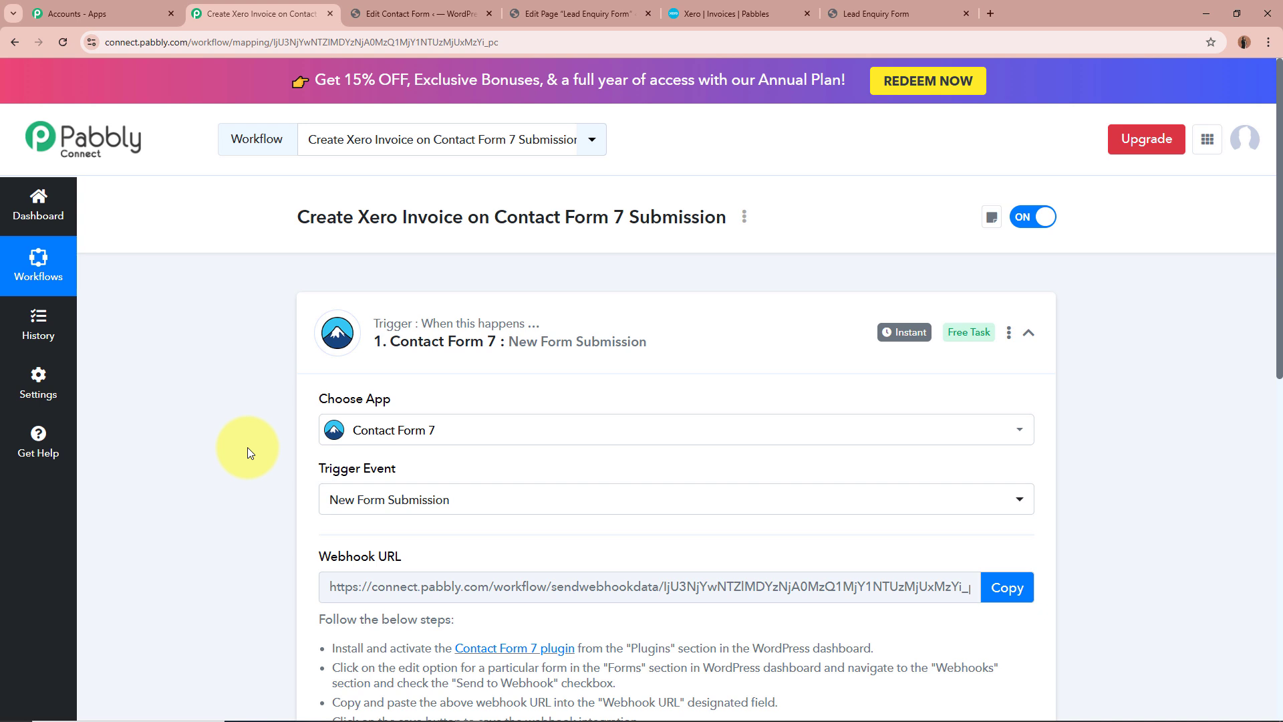
scroll(247, 448, down, 2)
drag(315, 429, 413, 426)
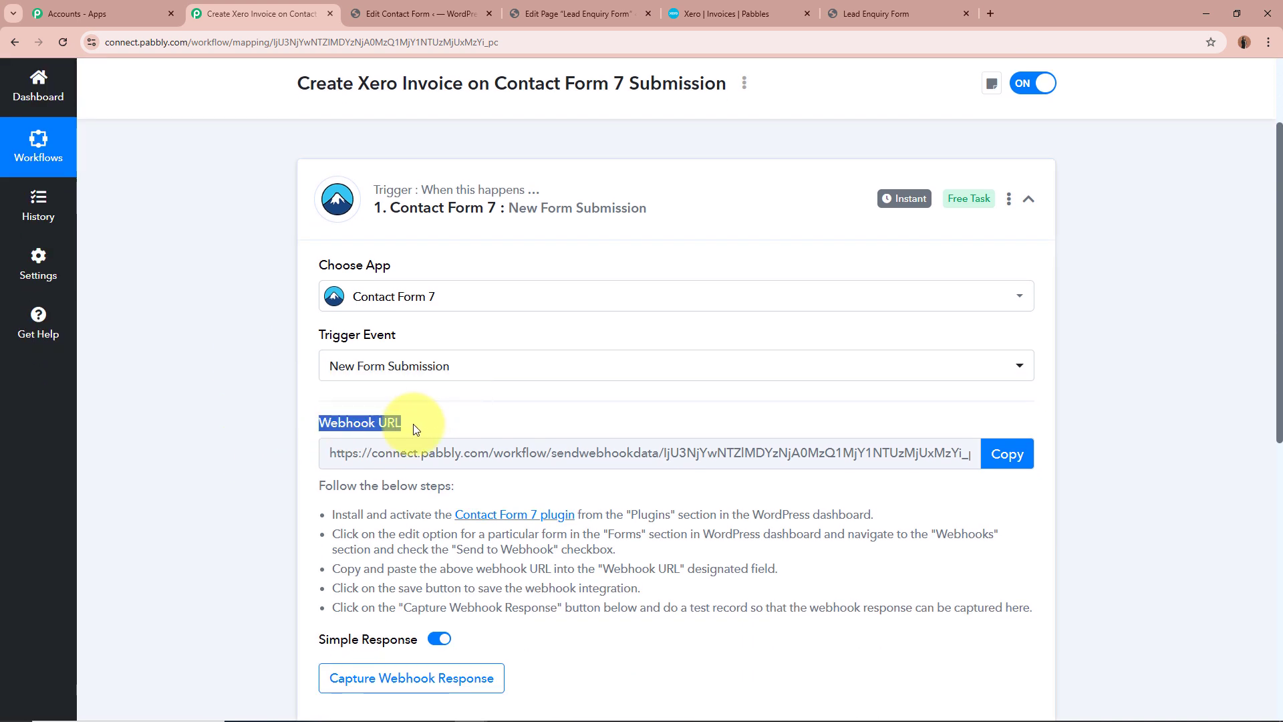
Review the webhook setup instructions and copy the Contact Form 7 trigger's Webhook URL
click(266, 447)
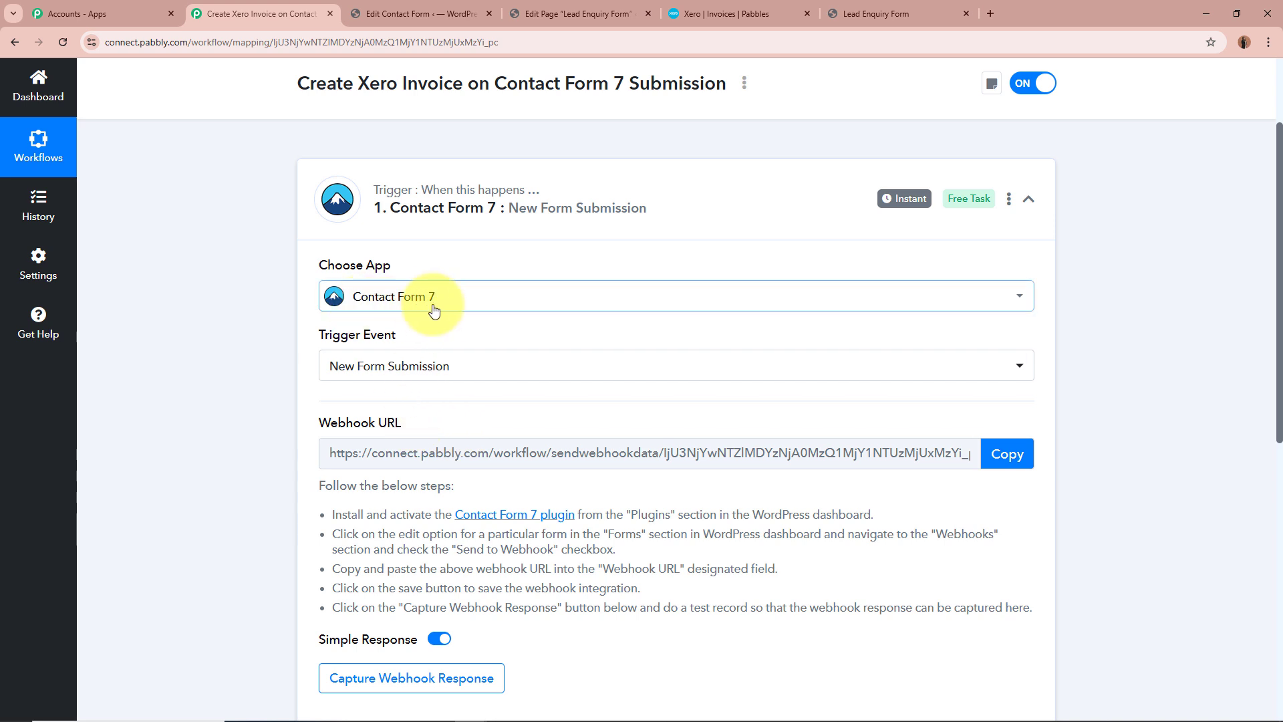
drag(320, 485, 839, 618)
click(845, 605)
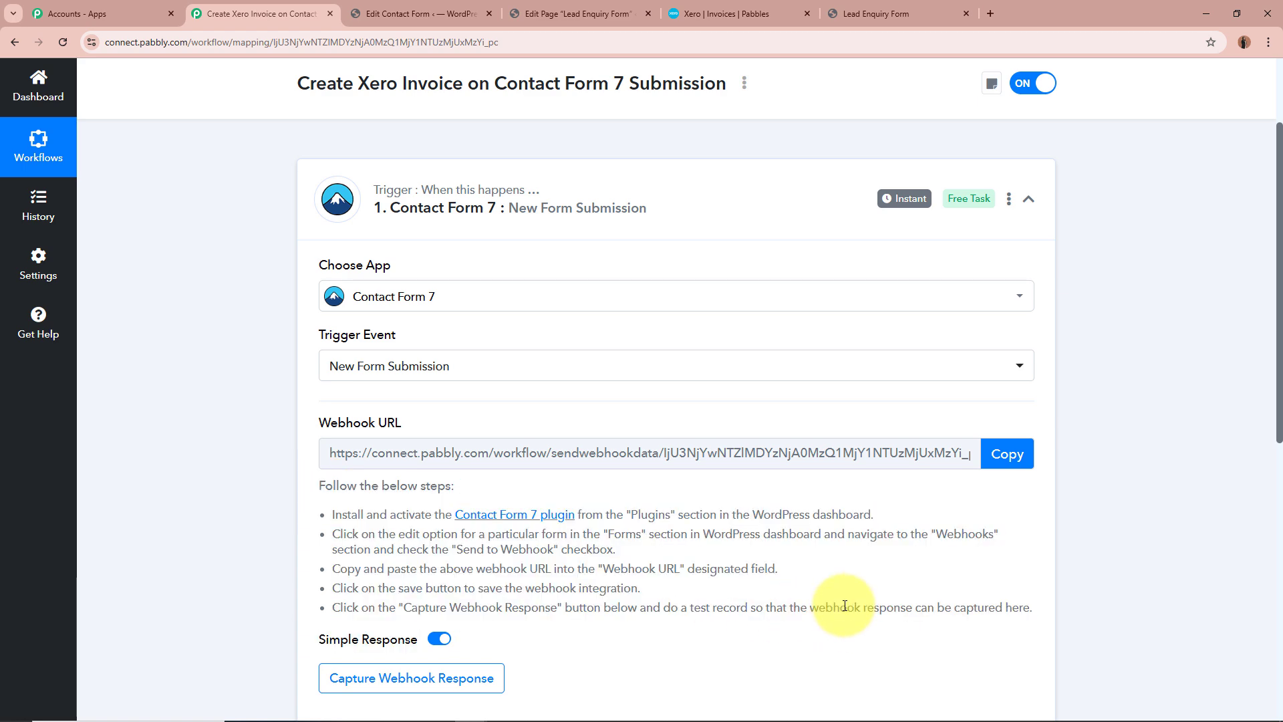
click(1002, 454)
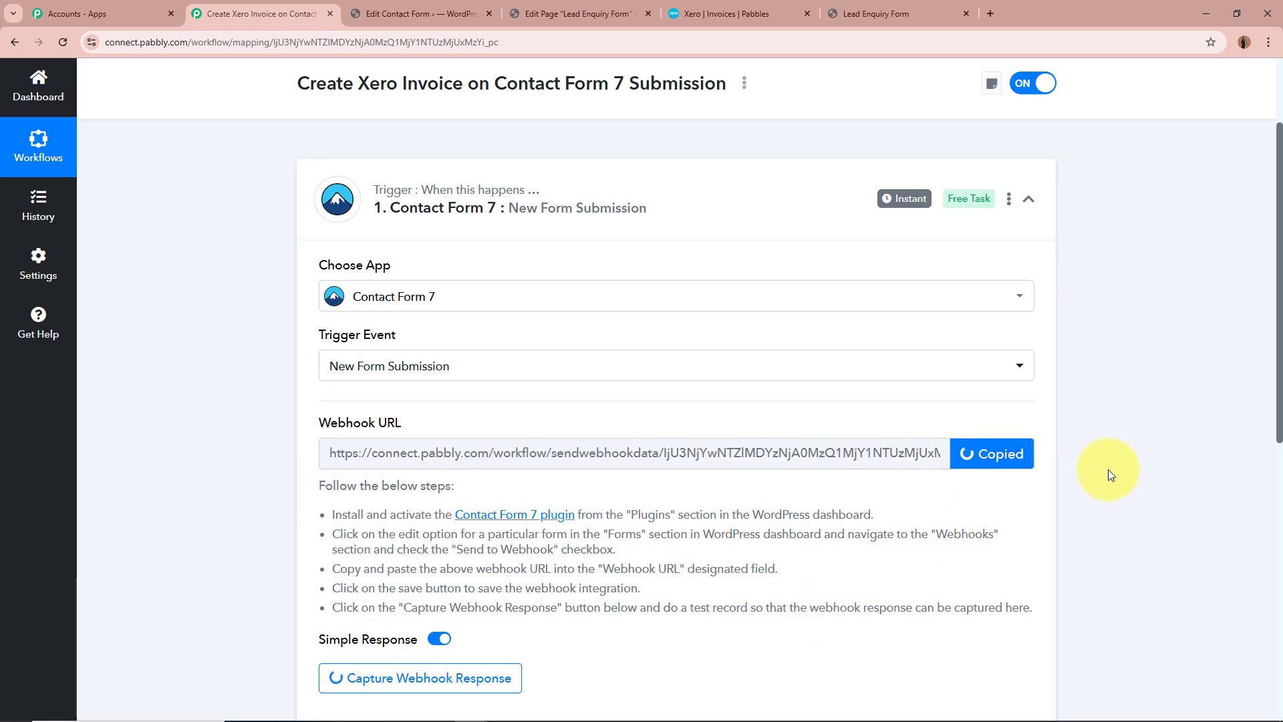
scroll(1108, 469, up, 2)
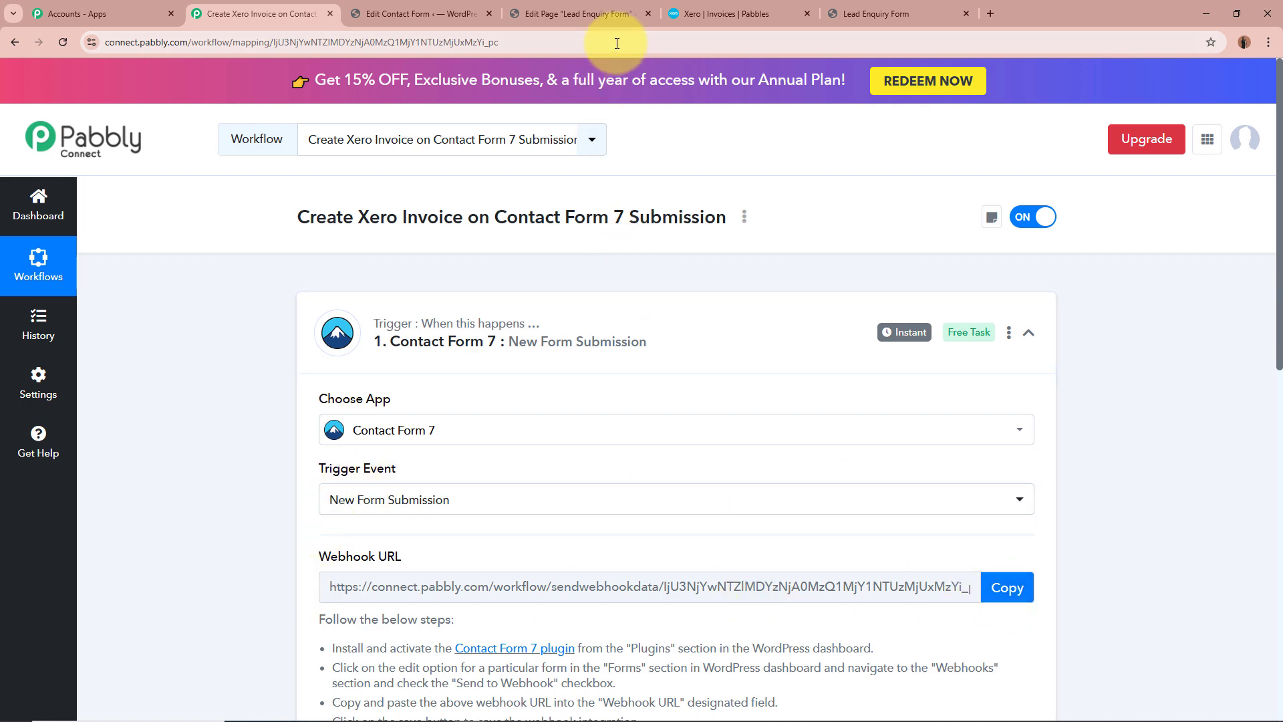
Switch to the WordPress dashboard and search the installed plugins for "Contact Form 7" to check the plugin's status
click(401, 13)
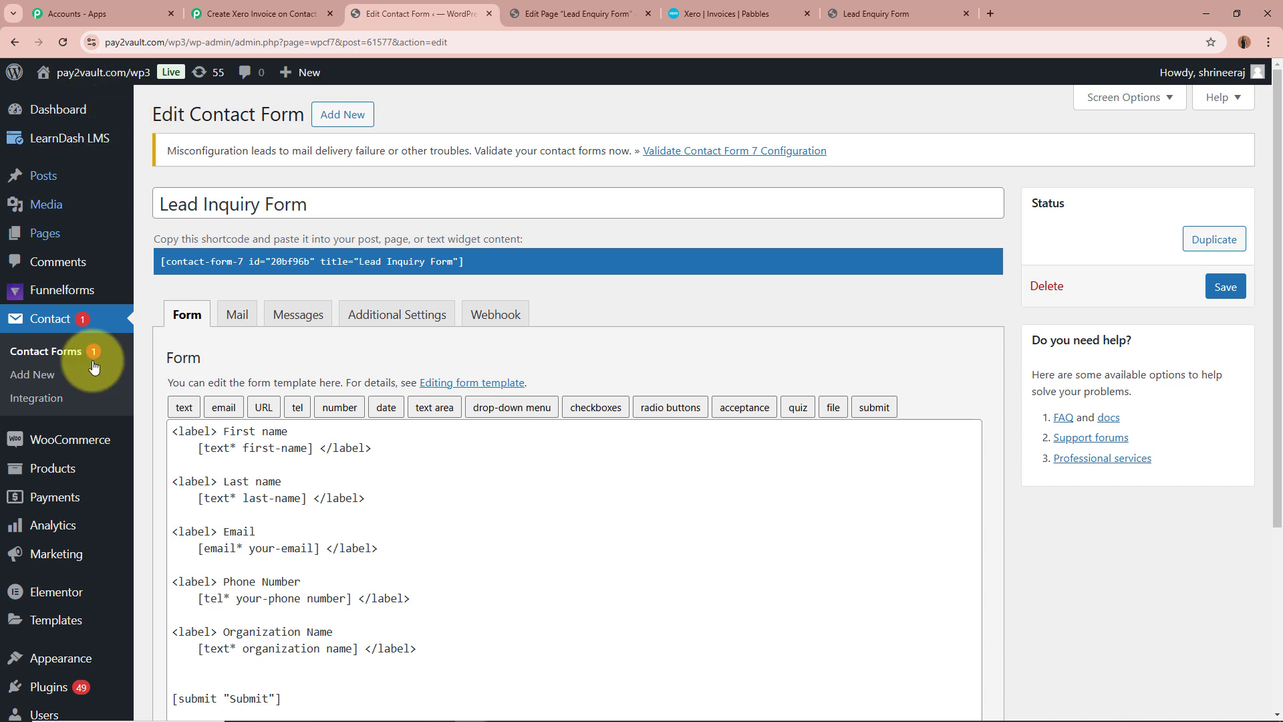
scroll(53, 598, down, 4)
mouse_move(82, 610)
mouse_move(25, 555)
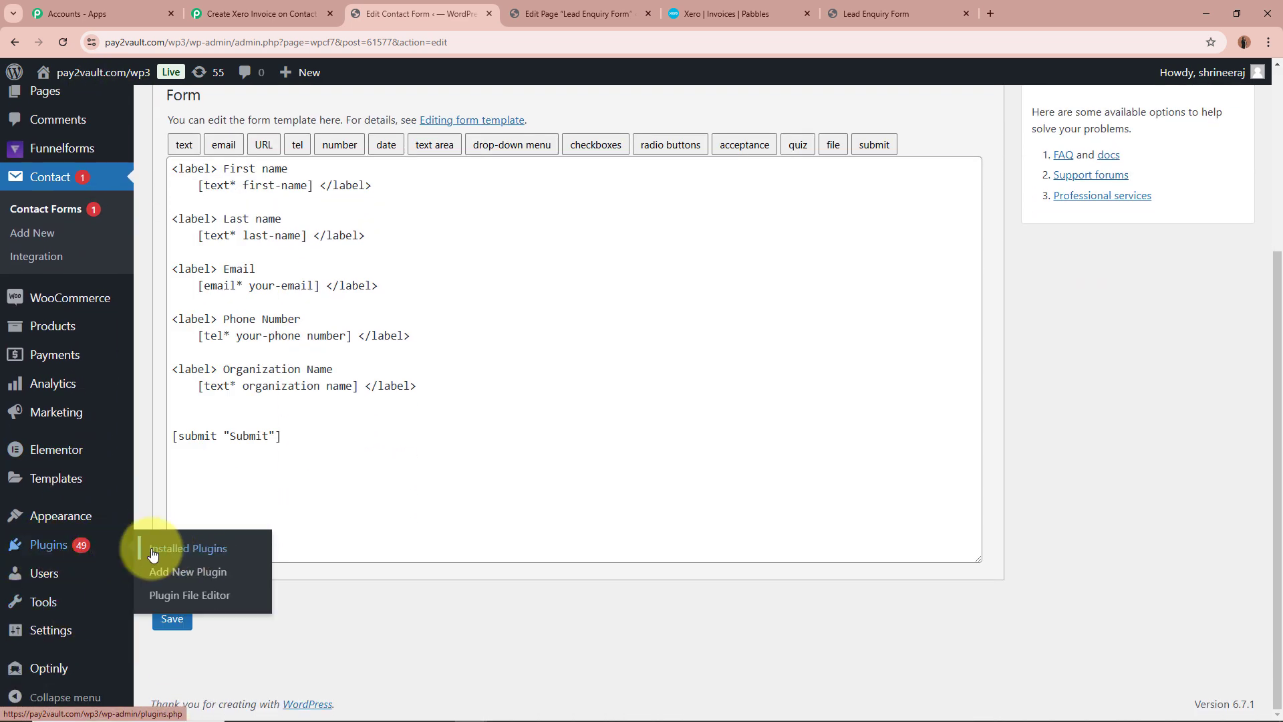
click(237, 554)
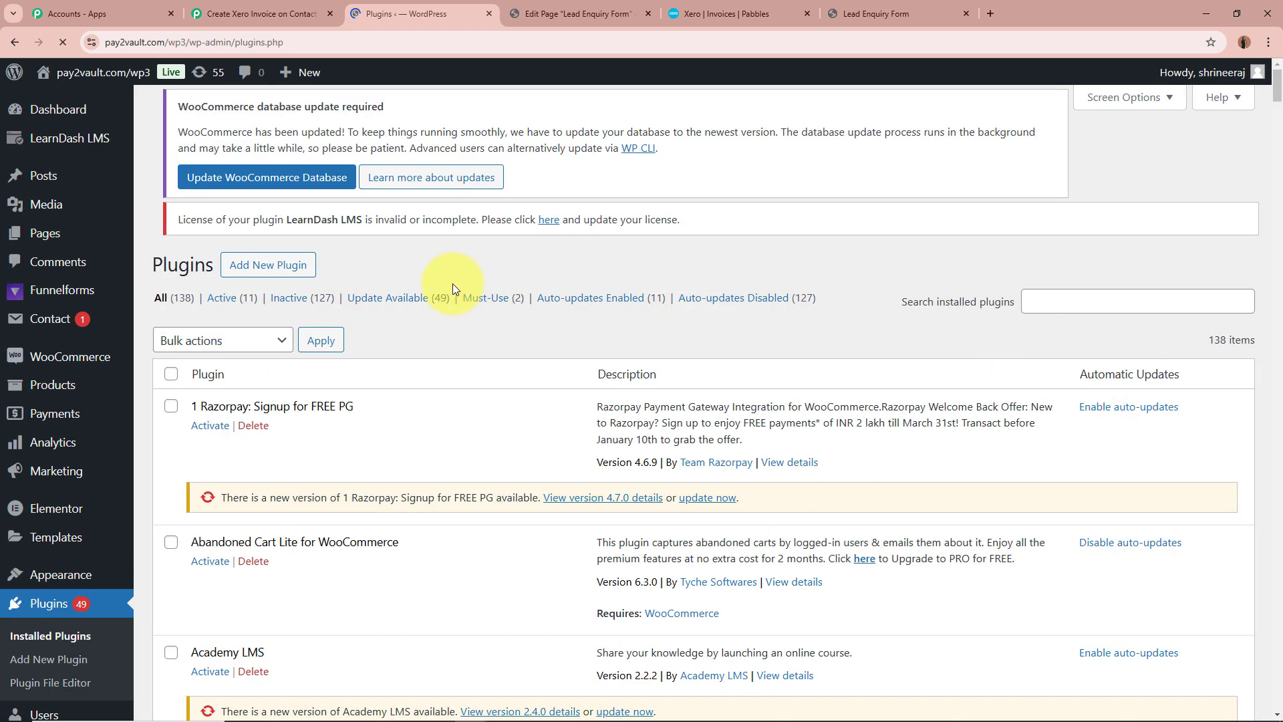
click(1143, 324)
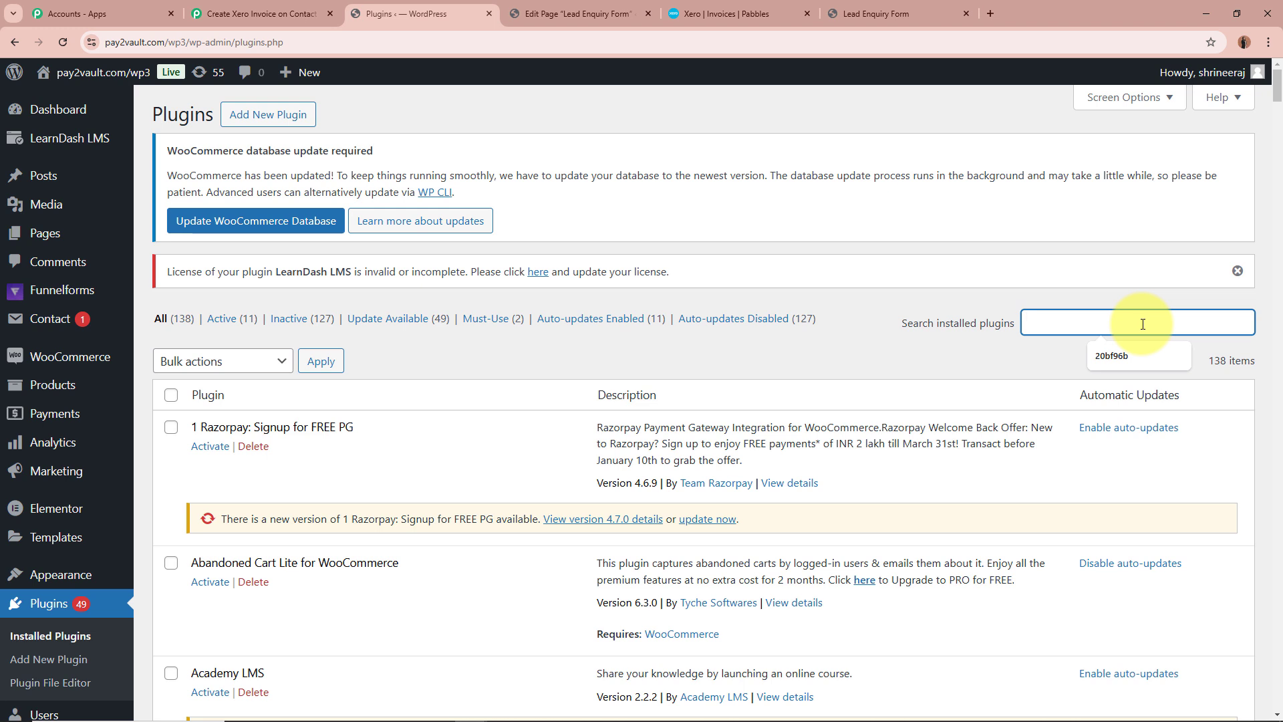
text(Contact Form 7)
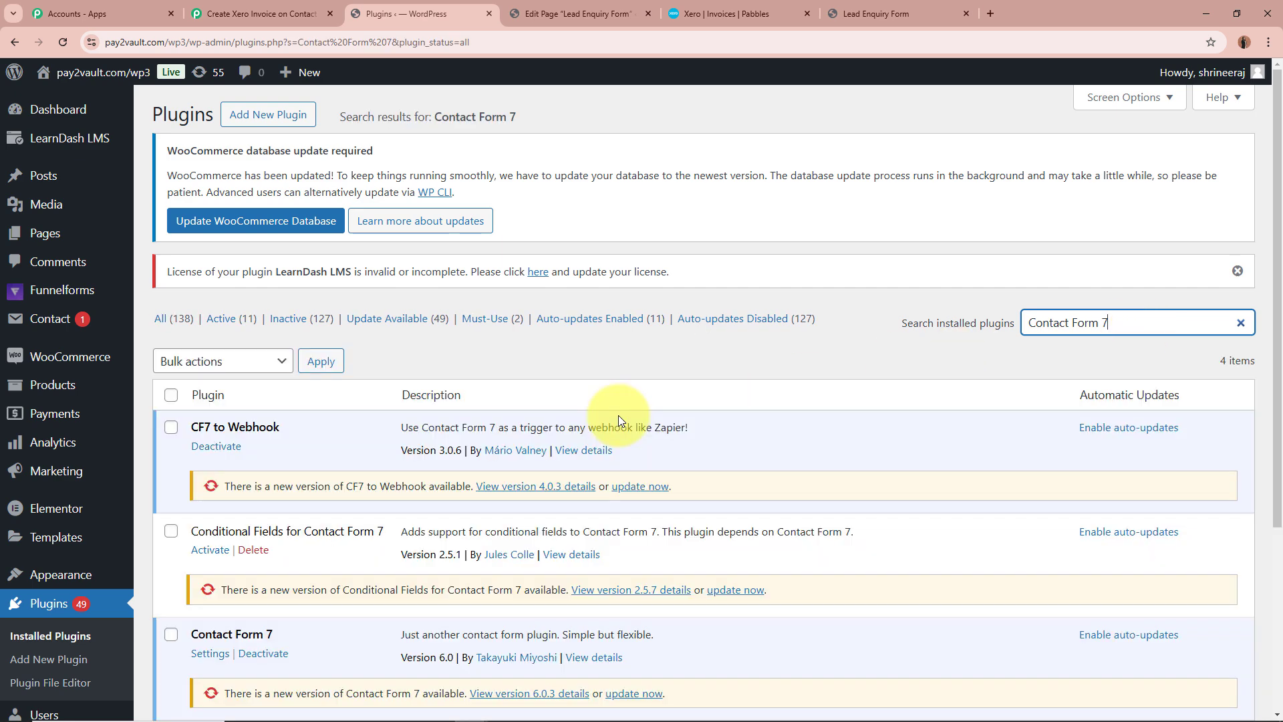
scroll(616, 442, down, 4)
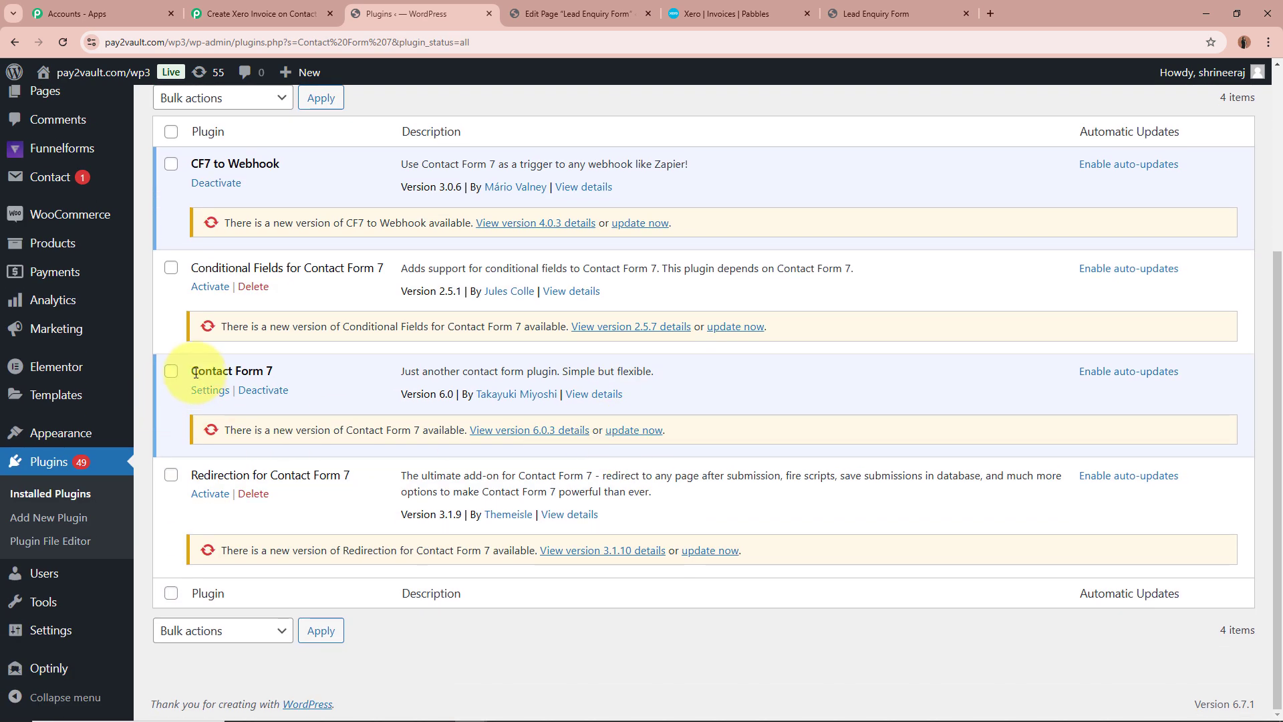
drag(195, 372, 280, 370)
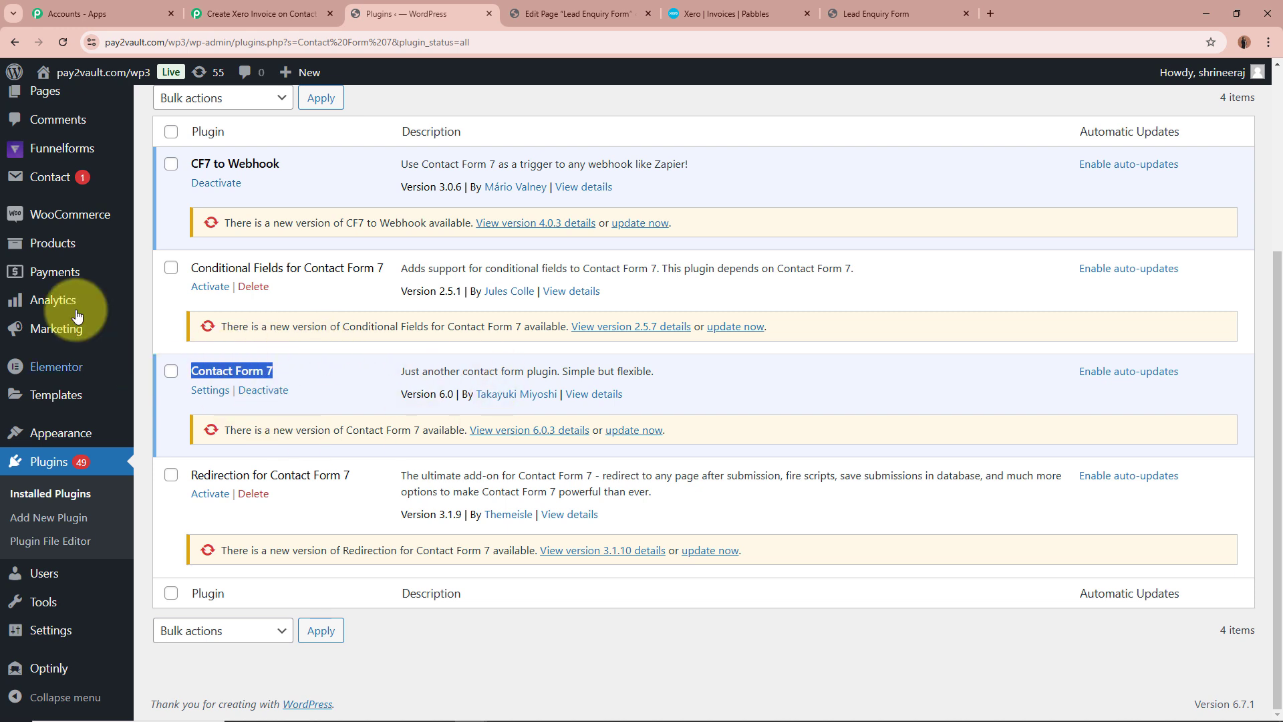
Open the Lead Inquiry Form from the contact forms and go to its Webhook settings
click(42, 177)
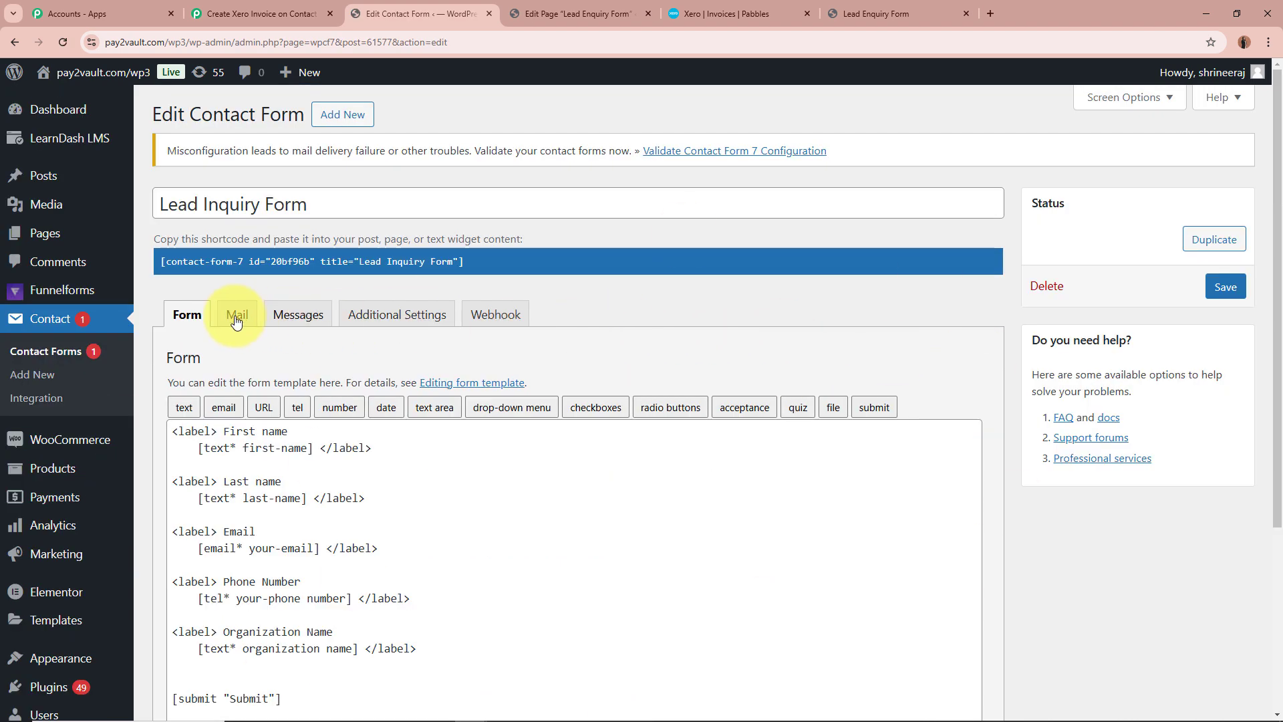
click(501, 316)
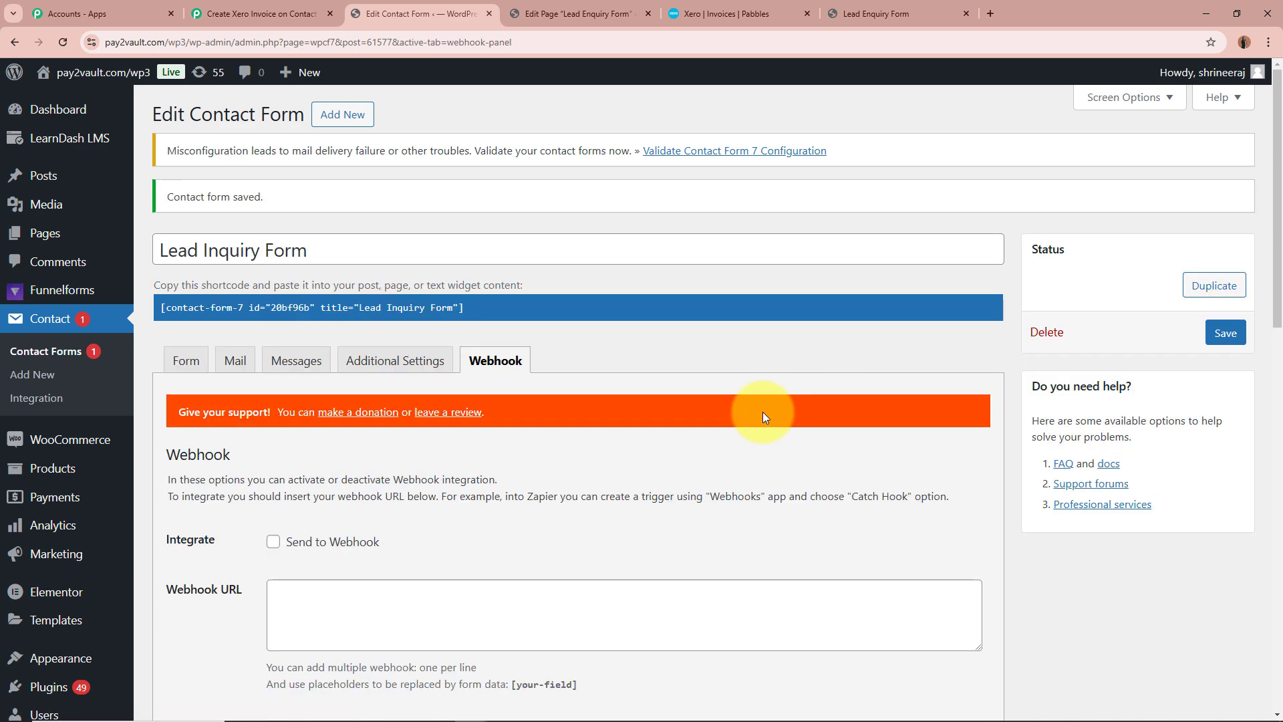
scroll(839, 581, down, 3)
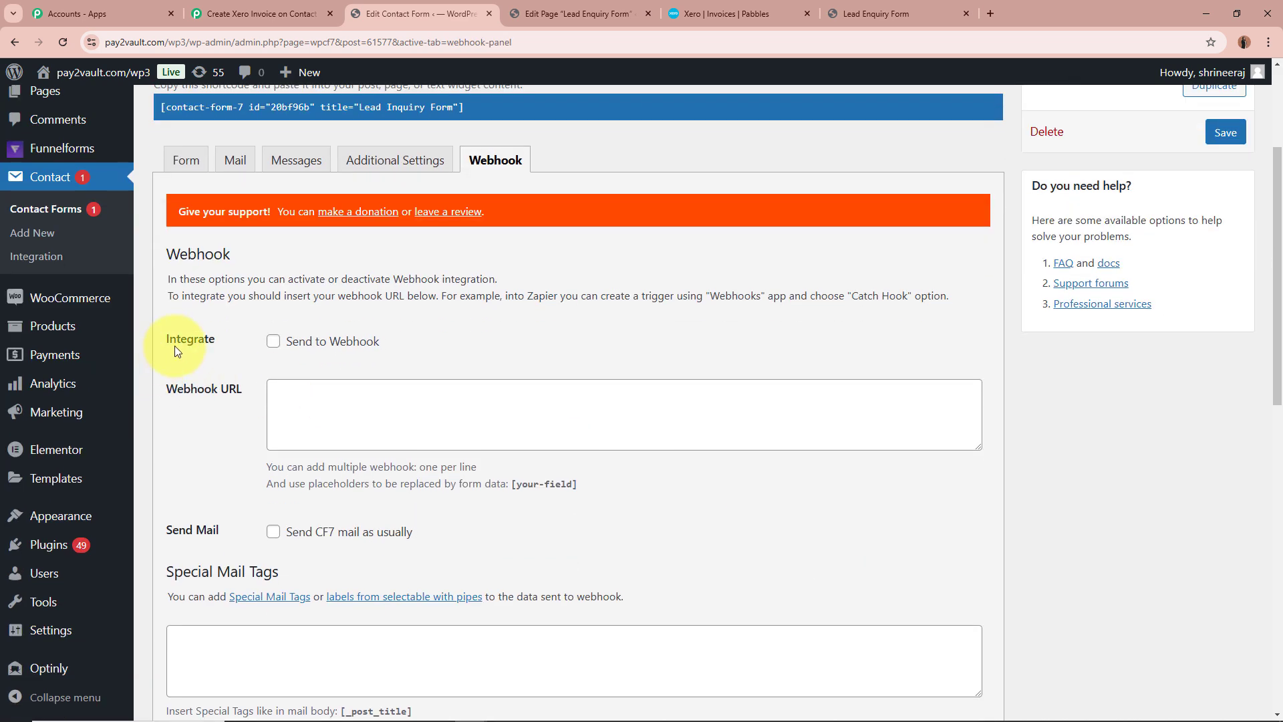
Enable Send to Webhook for the Lead Inquiry Form, paste the copied webhook URL and save the form
click(272, 341)
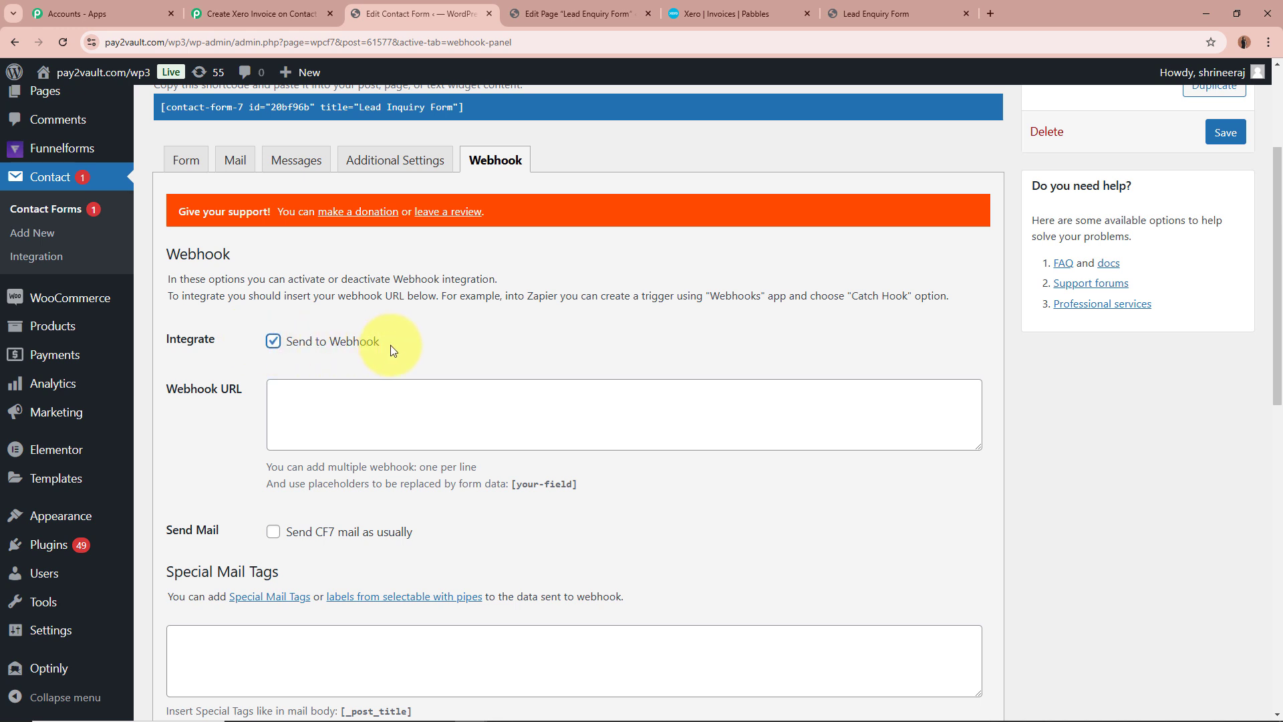
click(387, 386)
key(ctrl+v)
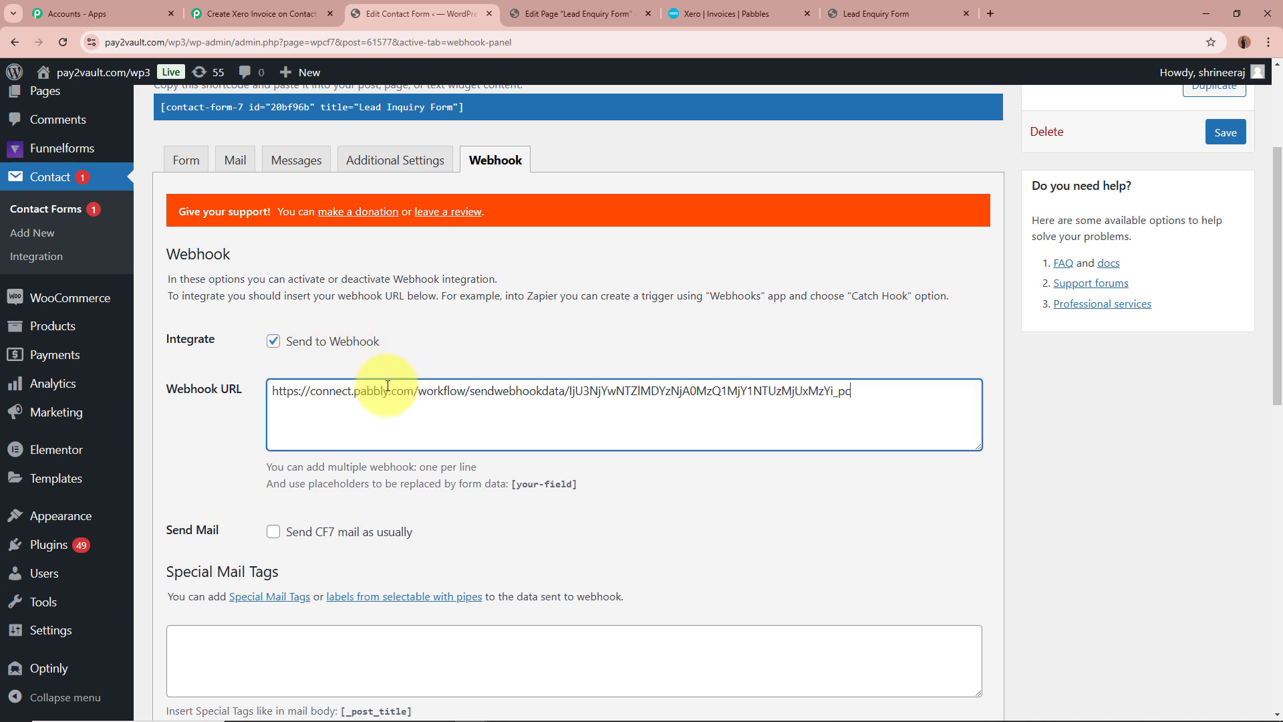
click(759, 539)
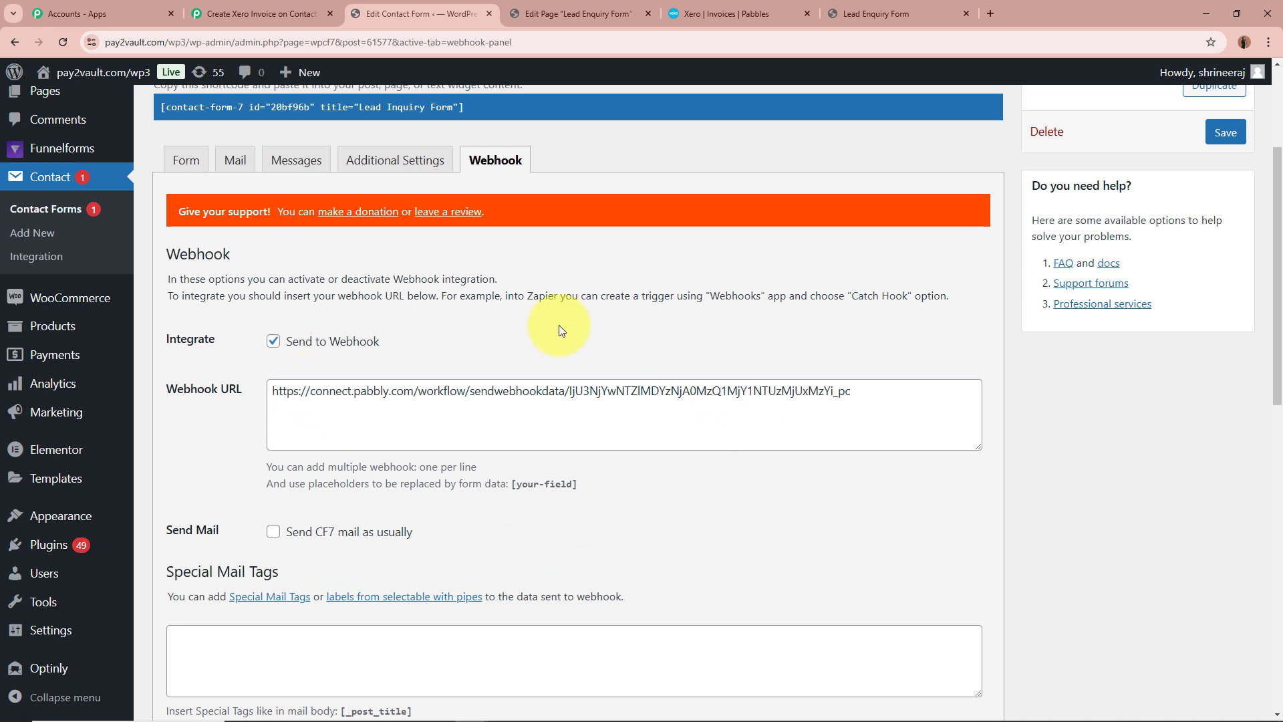
click(1225, 133)
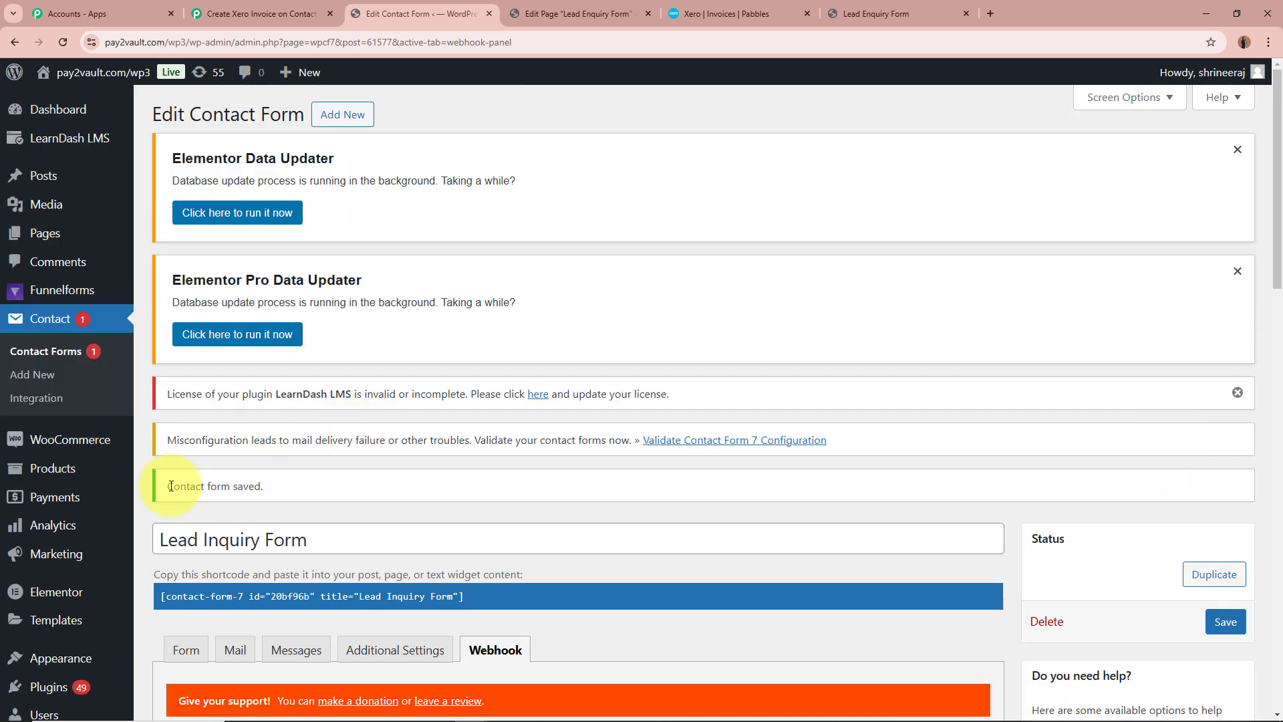
drag(164, 484, 337, 491)
click(338, 490)
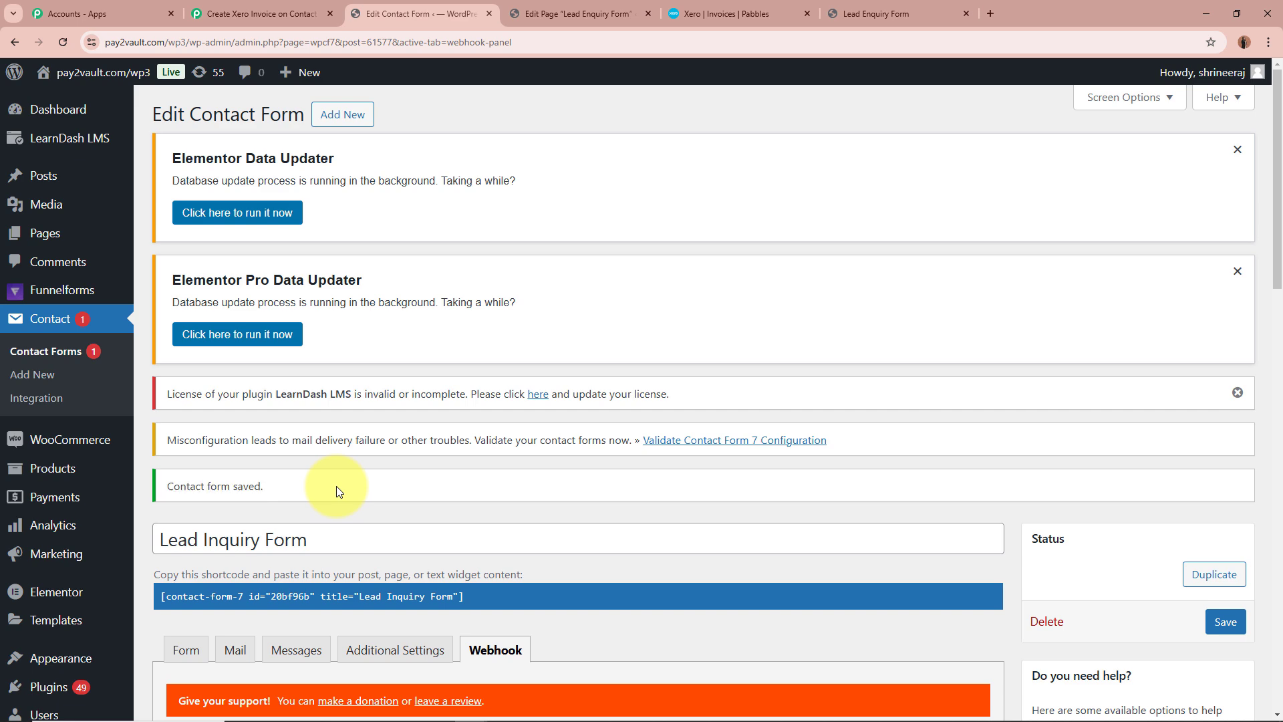
scroll(339, 484, down, 6)
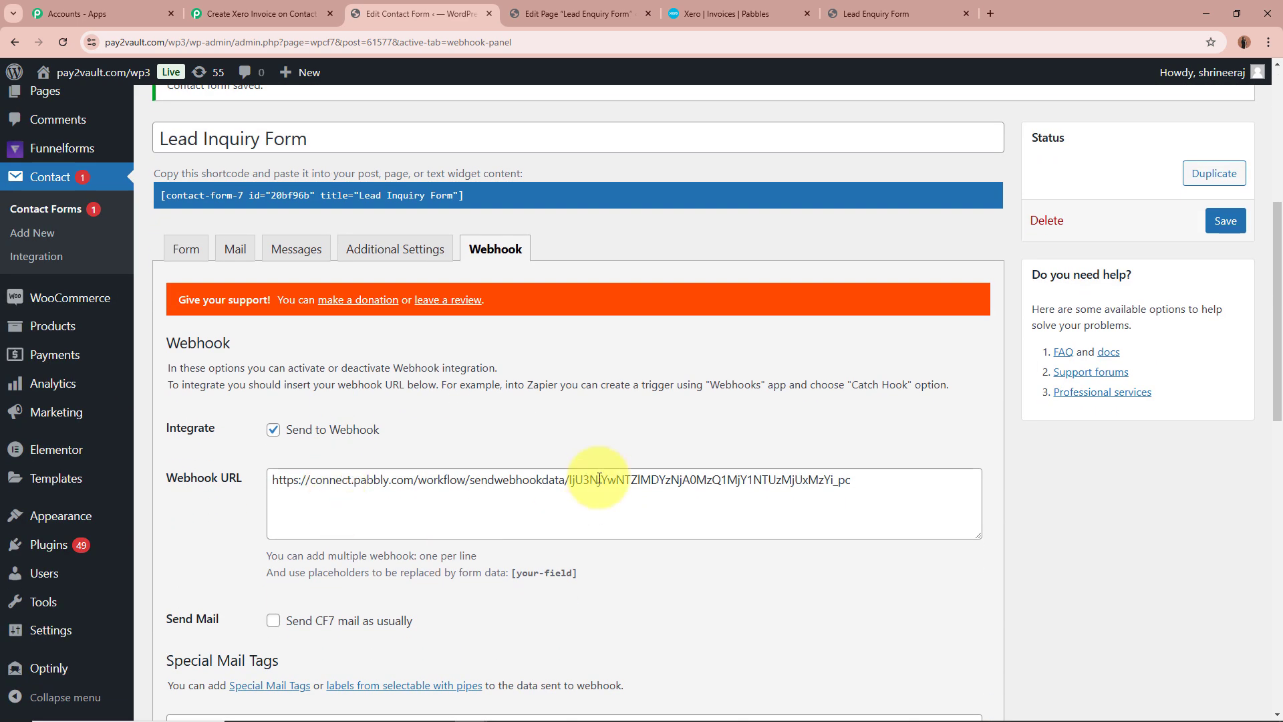
Review the Lead Inquiry Form's field template and check the webhook response status of the trigger in Pabbly Connect
click(186, 248)
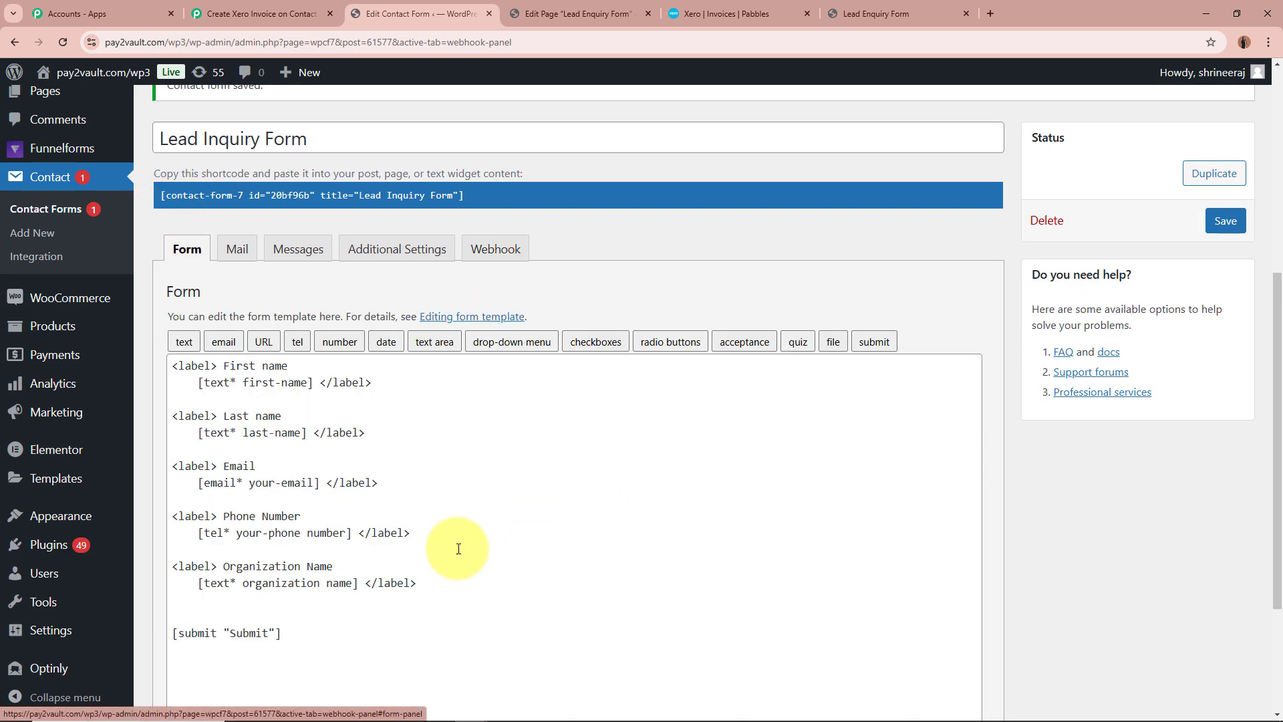
click(305, 22)
scroll(252, 401, down, 5)
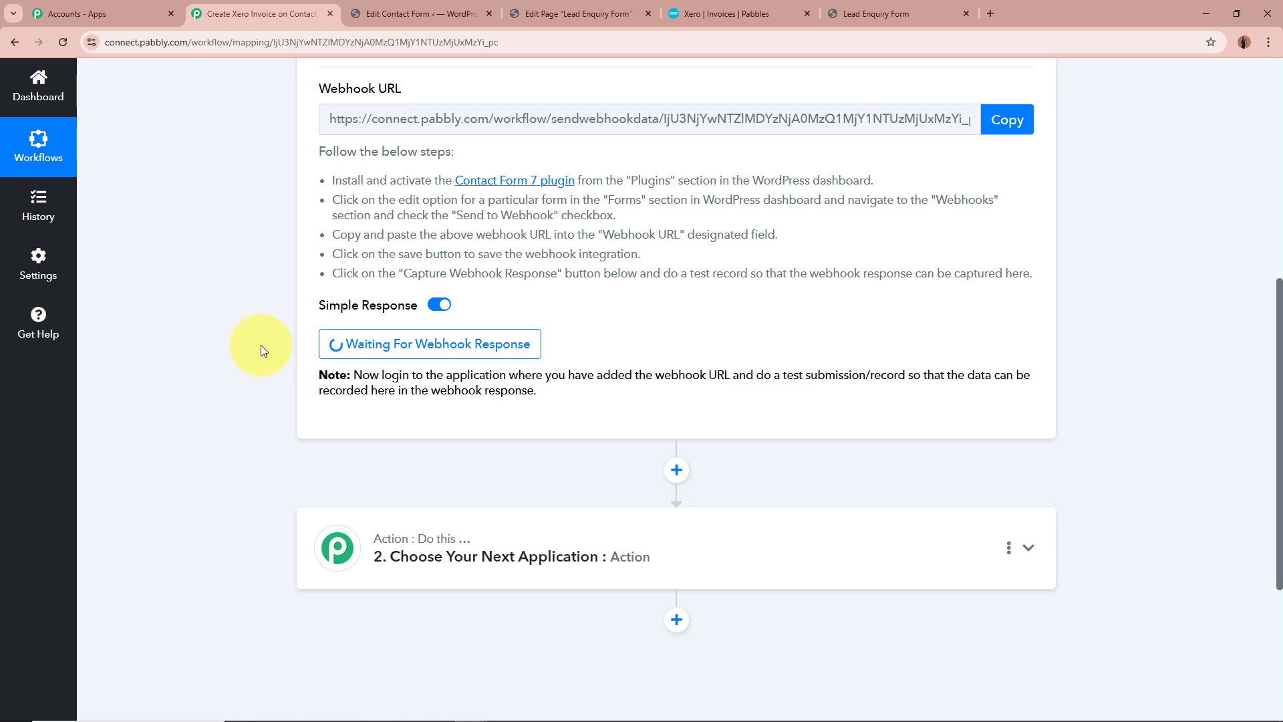
scroll(261, 345, up, 7)
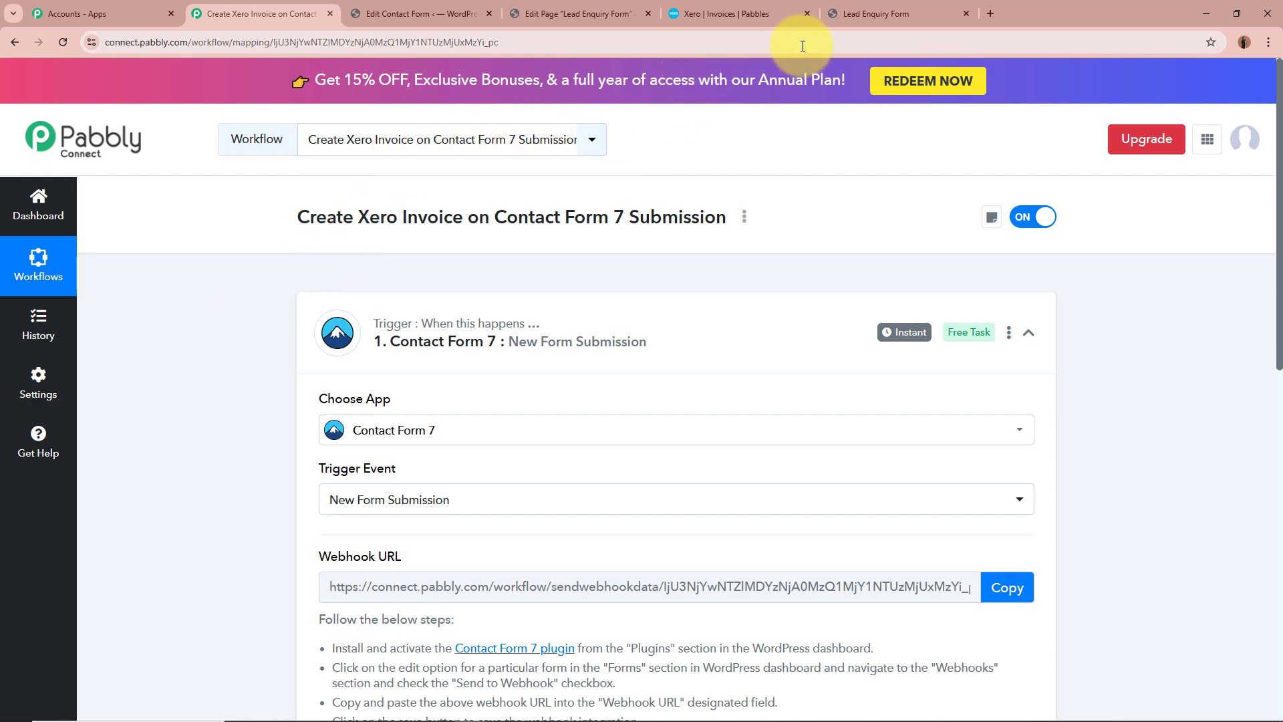
click(415, 13)
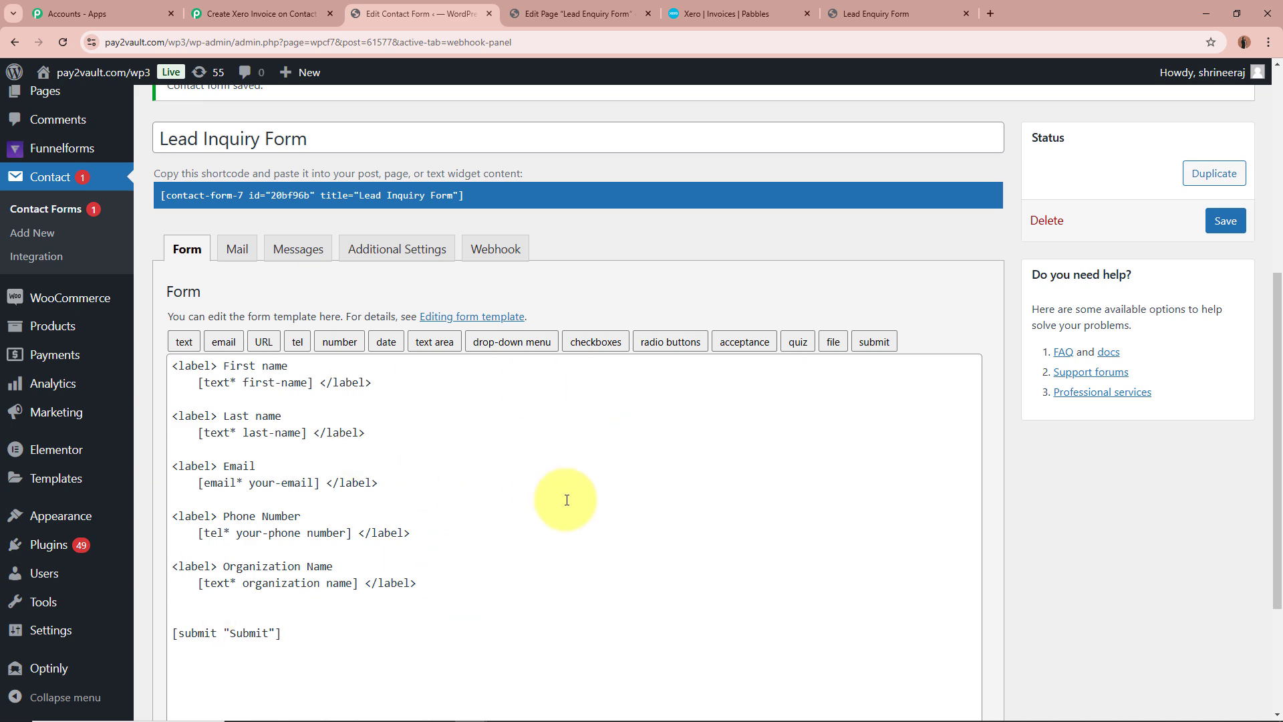
click(282, 8)
scroll(227, 547, down, 5)
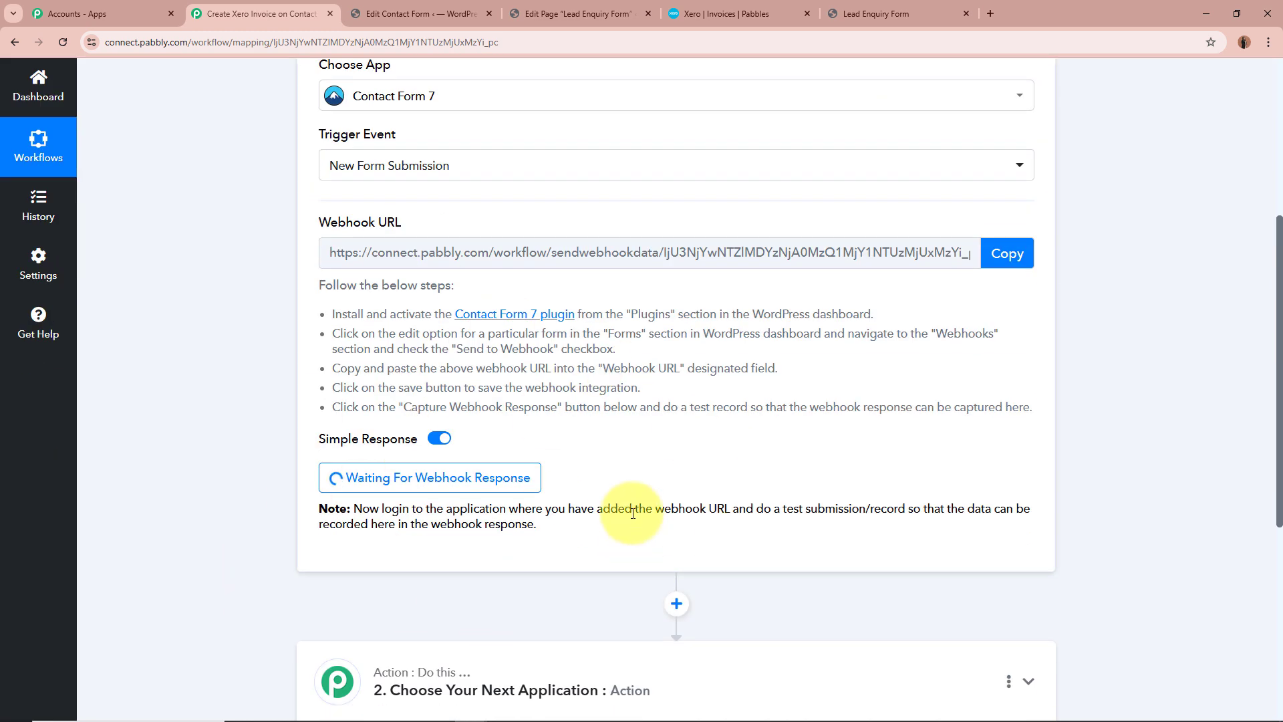
scroll(610, 511, up, 5)
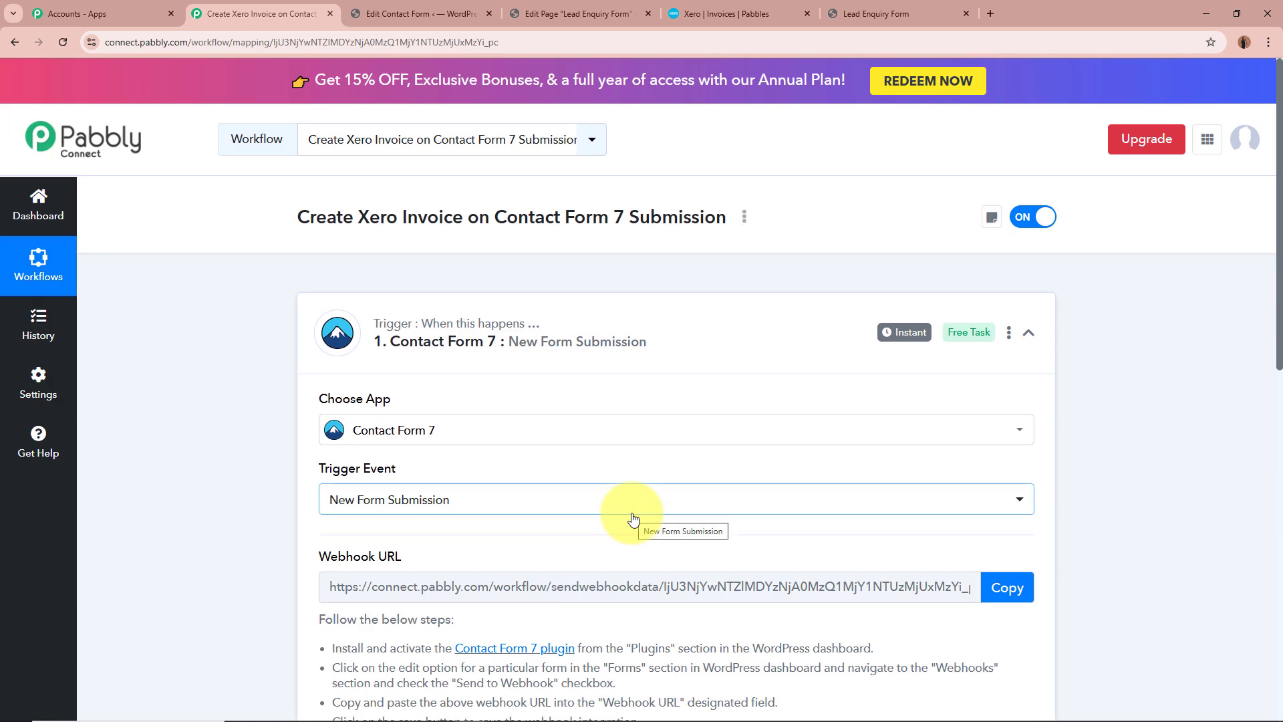
On the live Lead Enquiry Form page, enter "Test" as the first name and "Lead33" as the last name
click(891, 14)
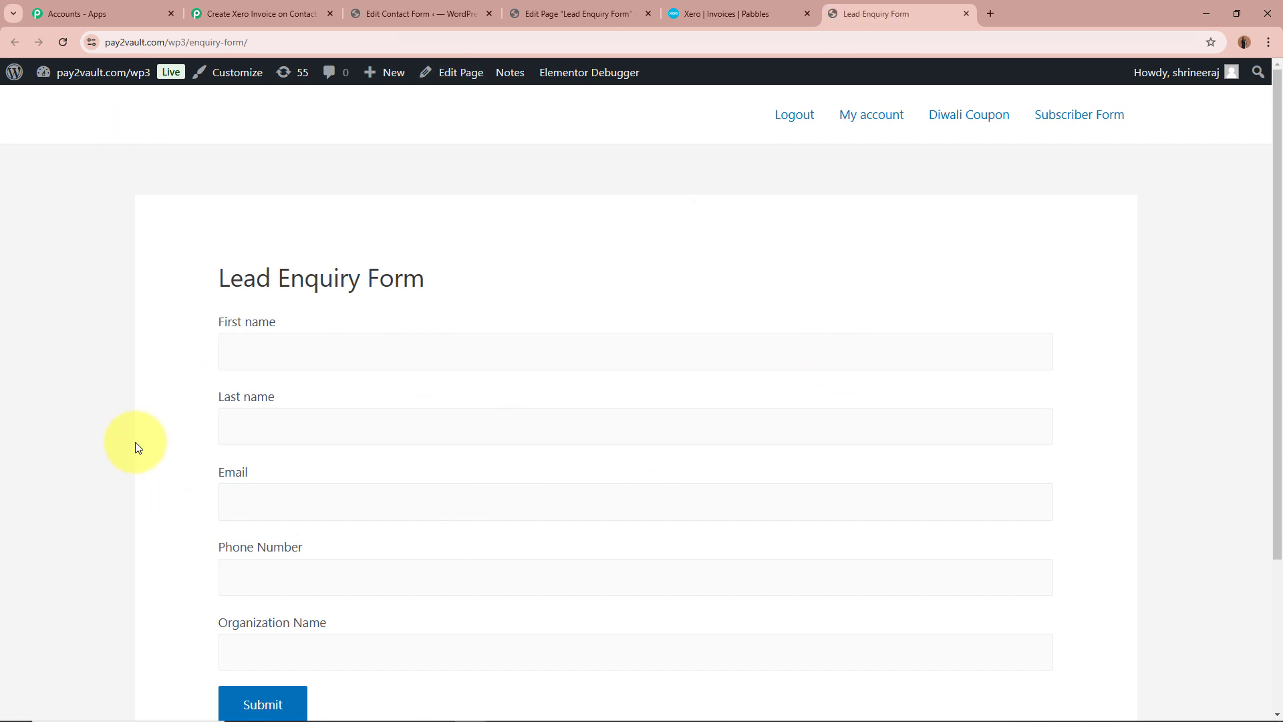
scroll(137, 446, down, 1)
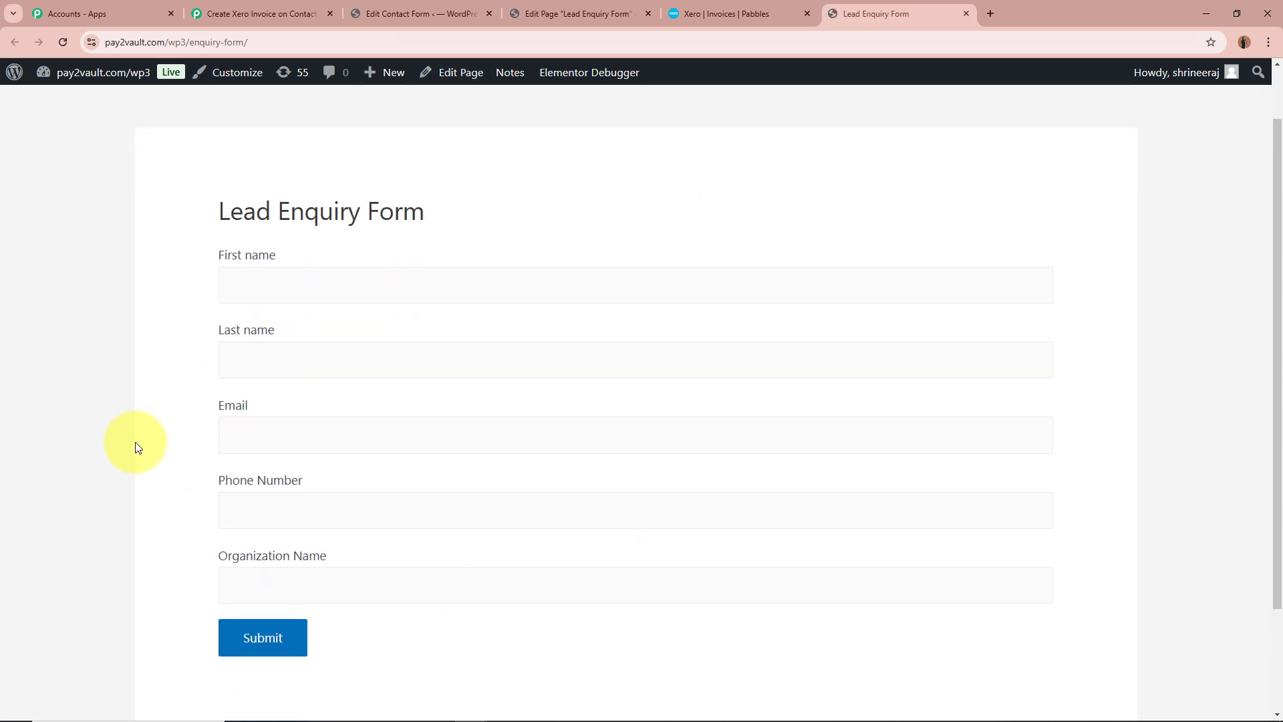
click(299, 281)
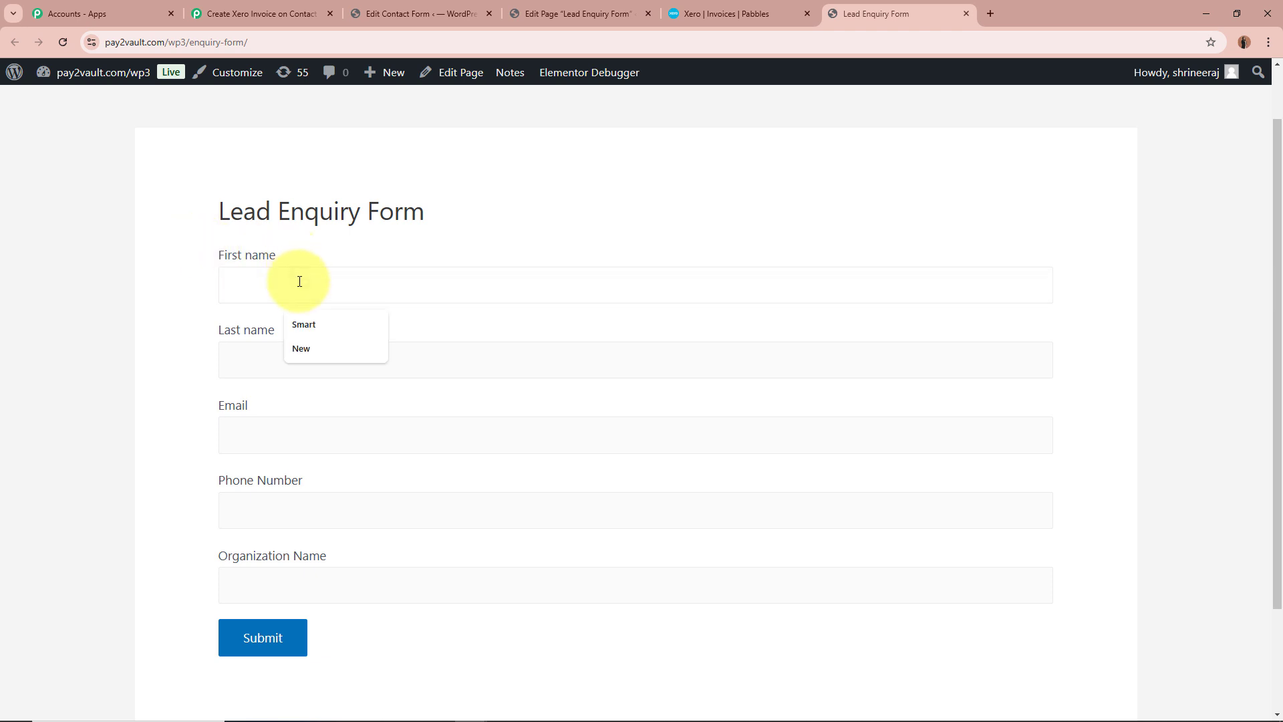
text(tEST)
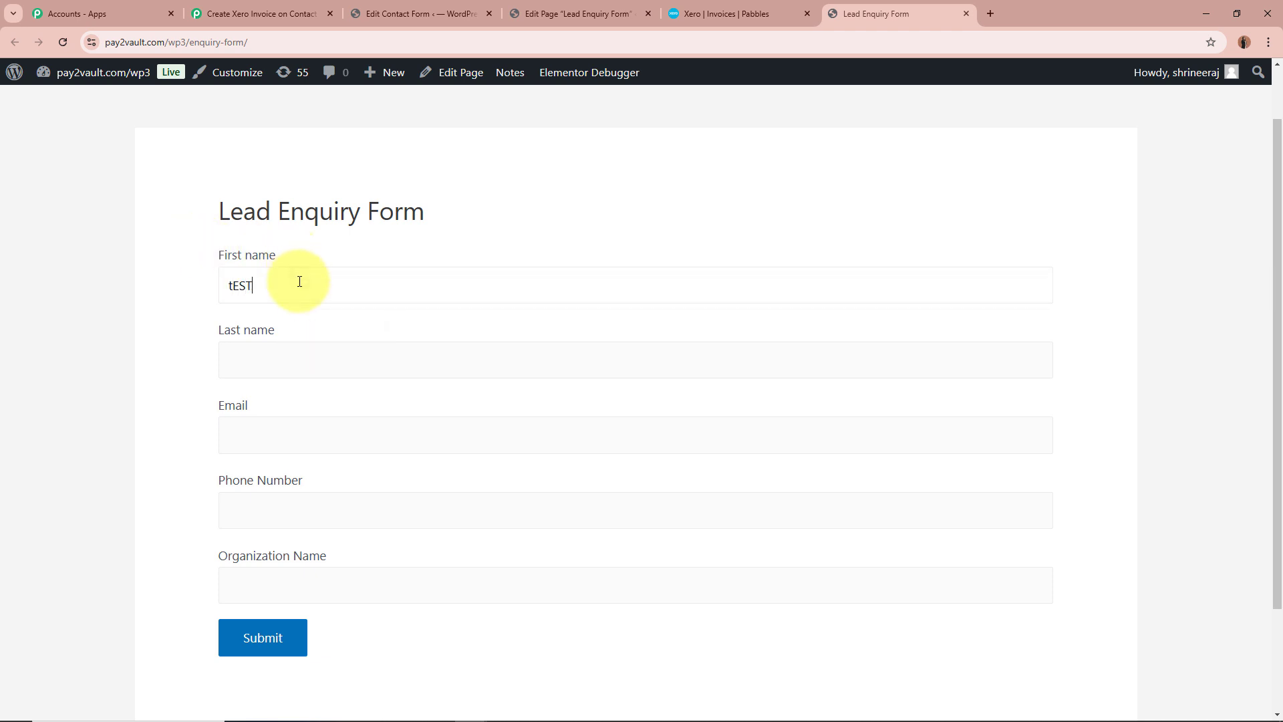
text(est)
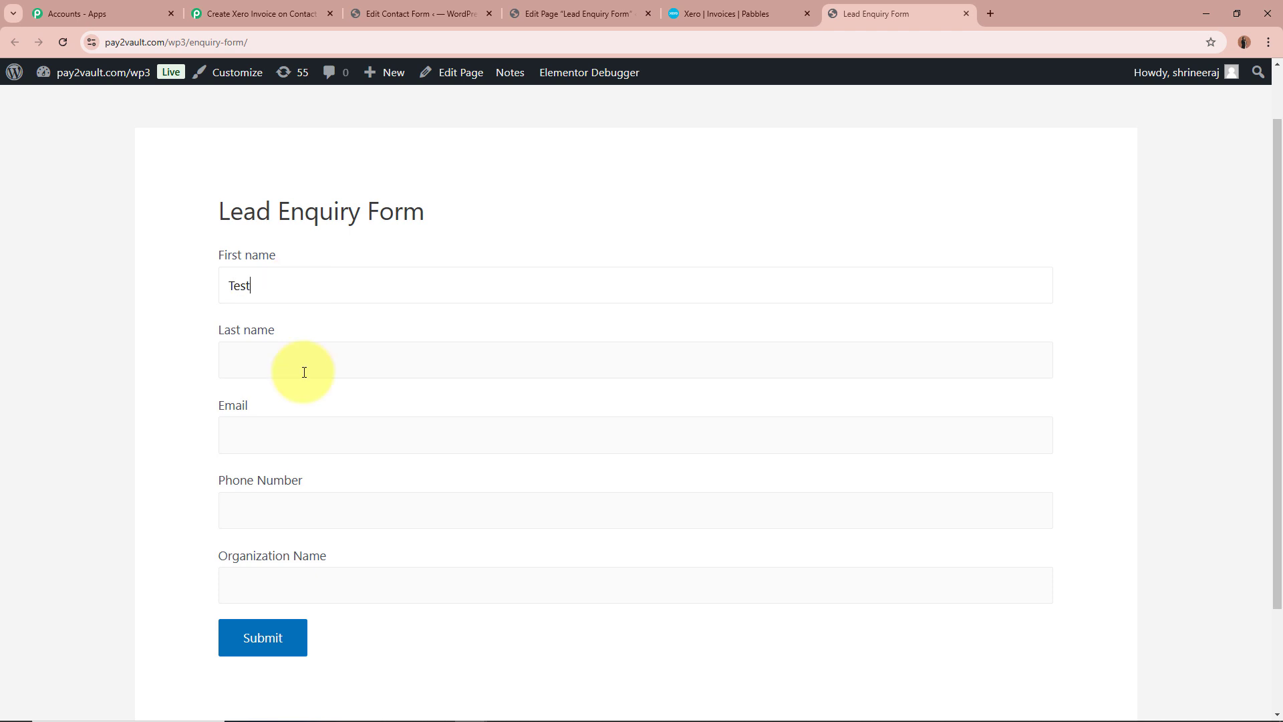
click(304, 369)
text(Lead)
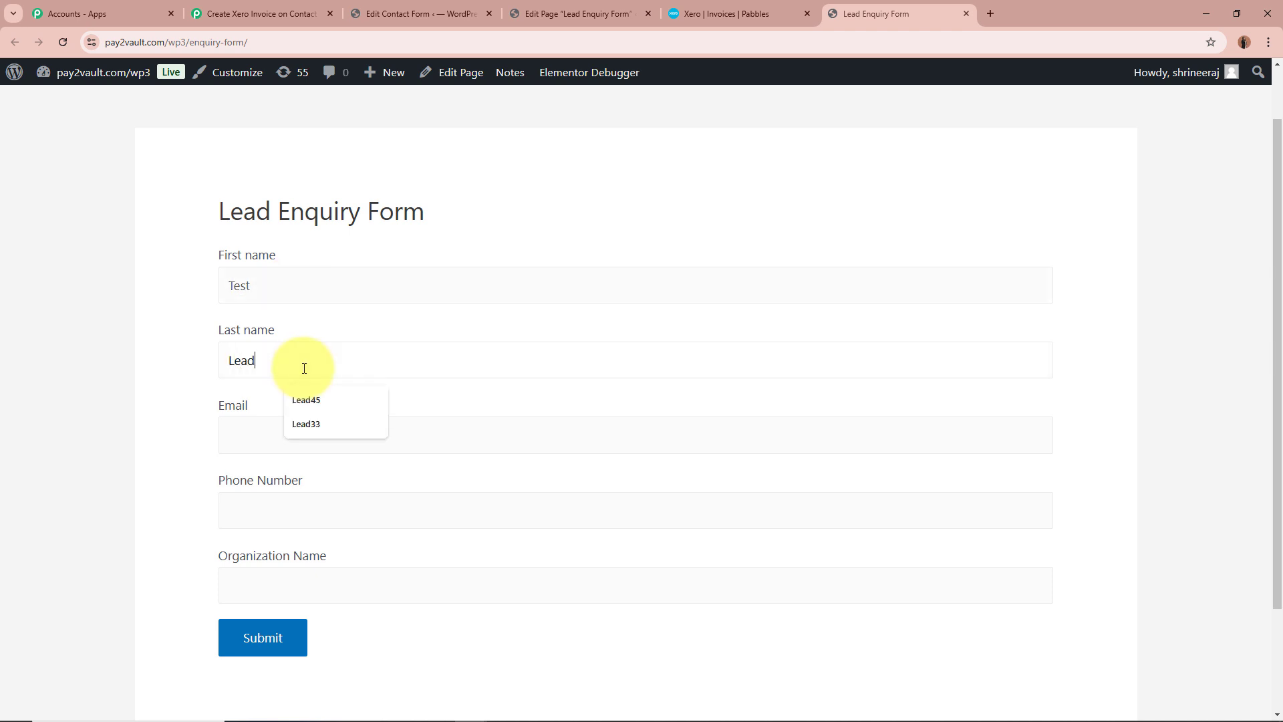
text(33)
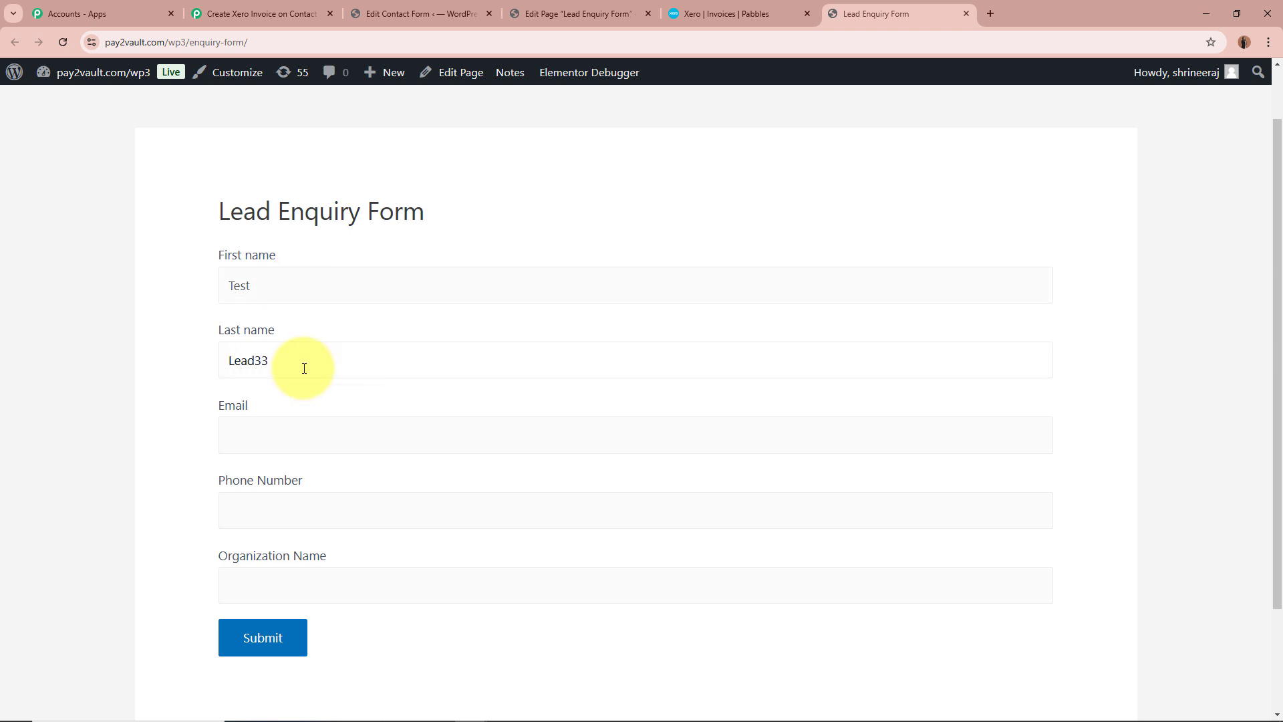
Fill in the test lead's email address and phone number in the Lead Enquiry Form
click(306, 429)
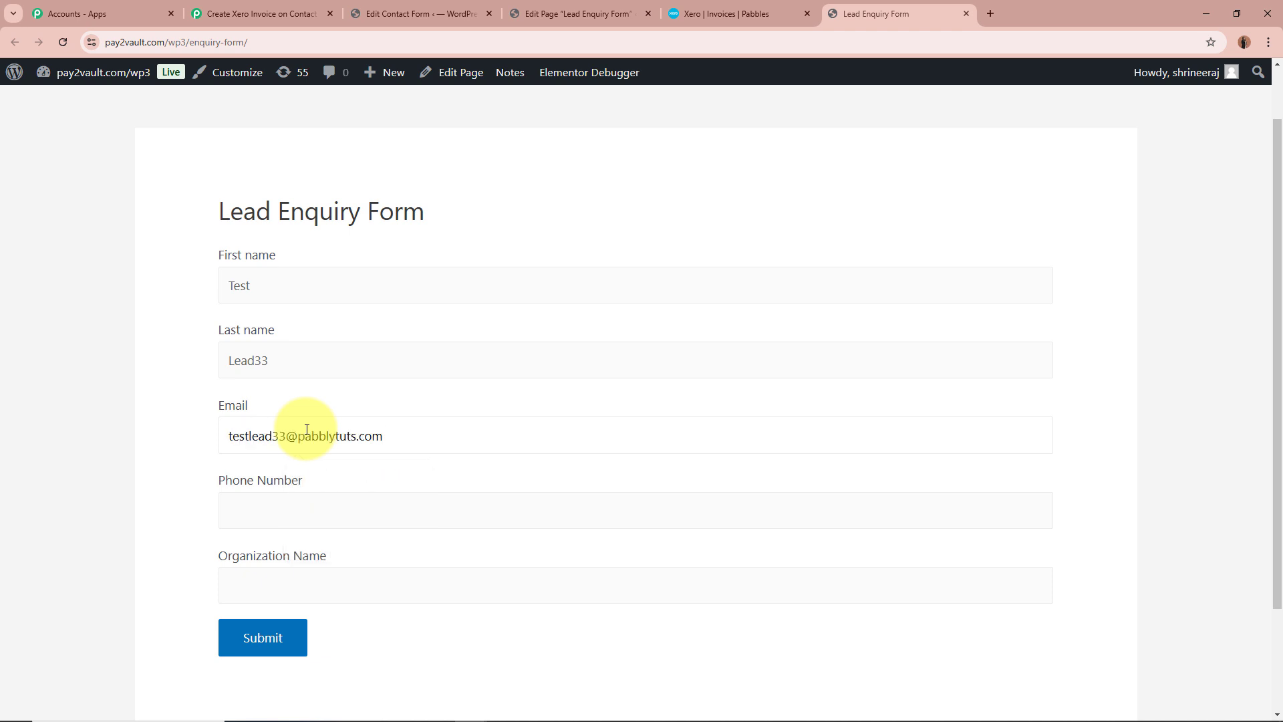
click(404, 511)
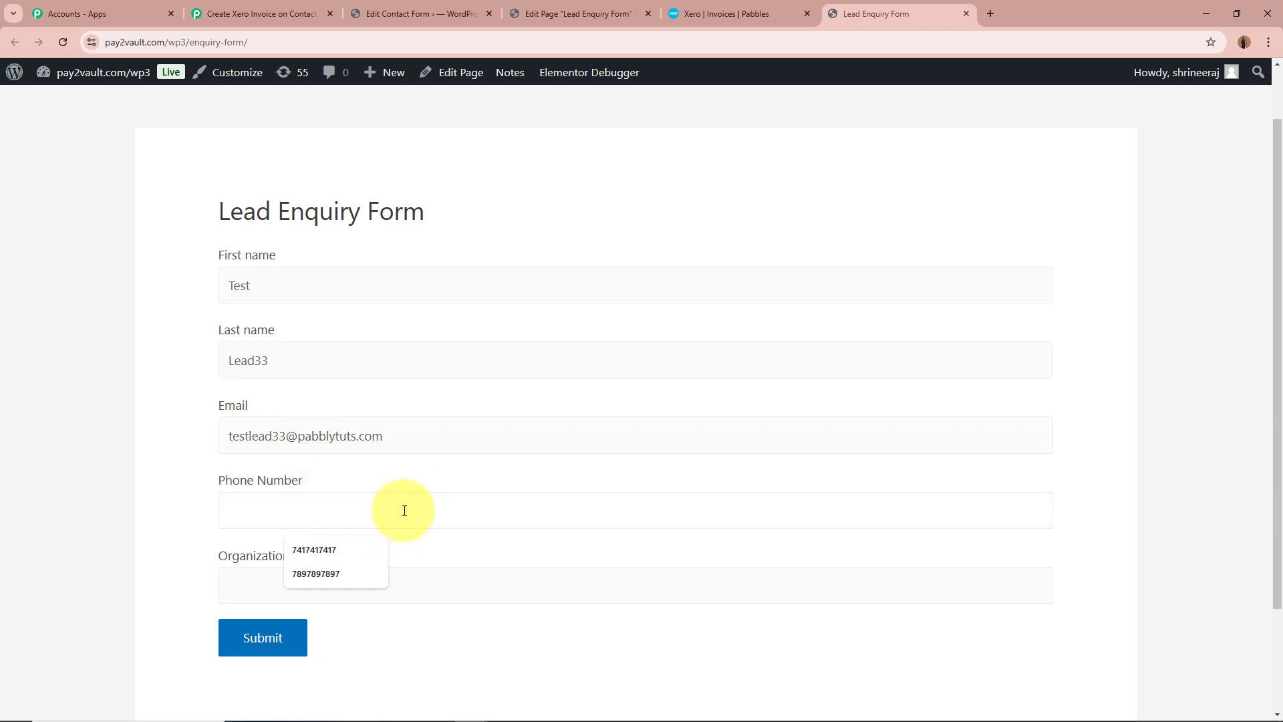
text(9696969696)
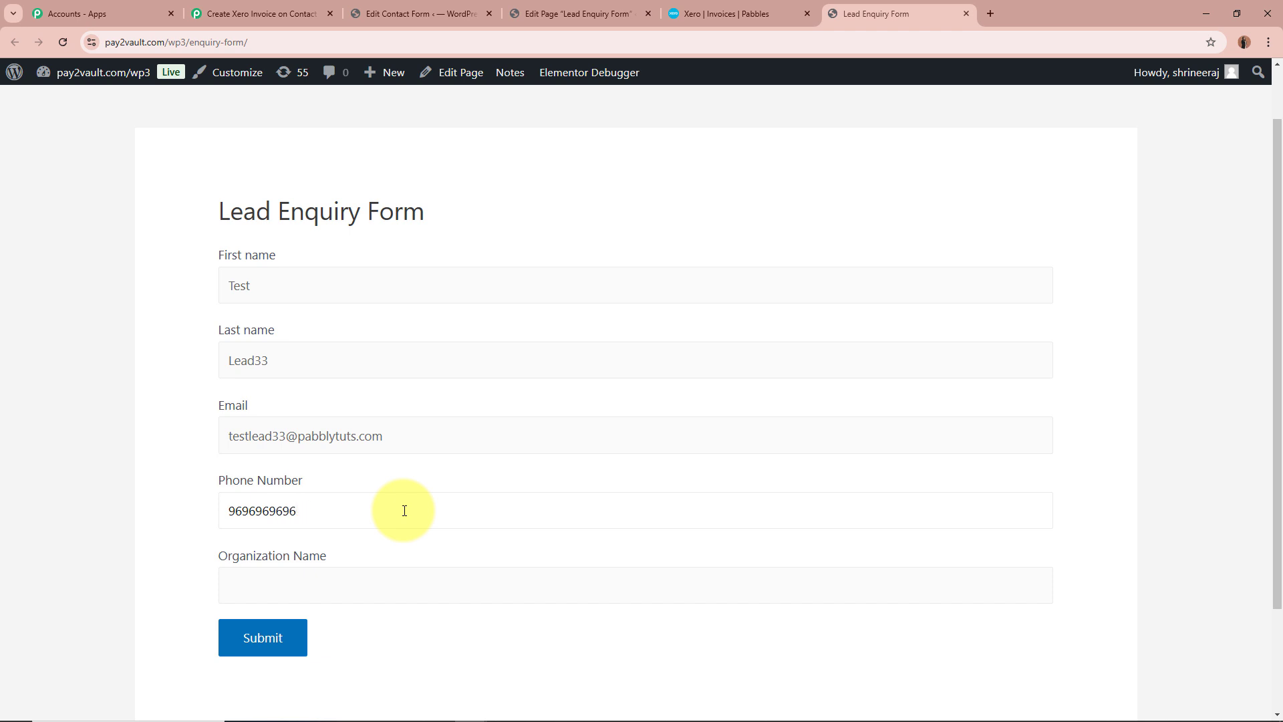
Enter "XYZ Company" as the organization name in the Lead Enquiry Form and submit the form
click(403, 582)
text(XYZ Company)
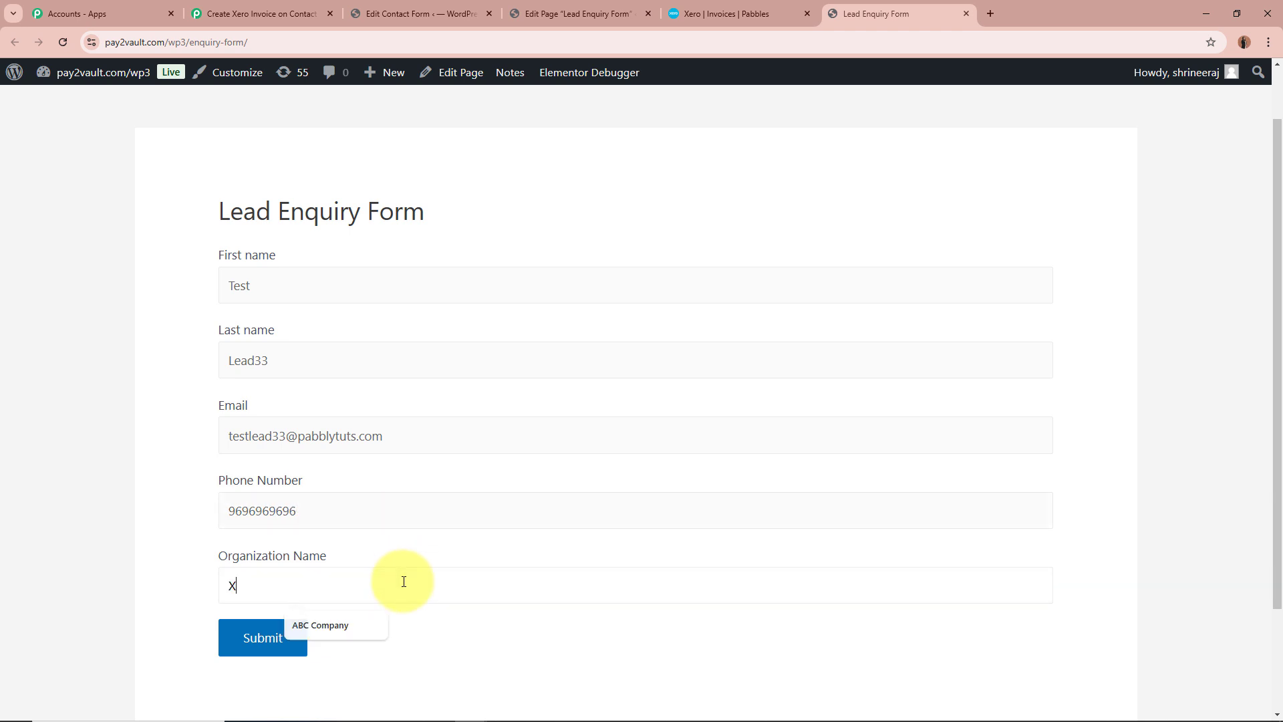
click(100, 440)
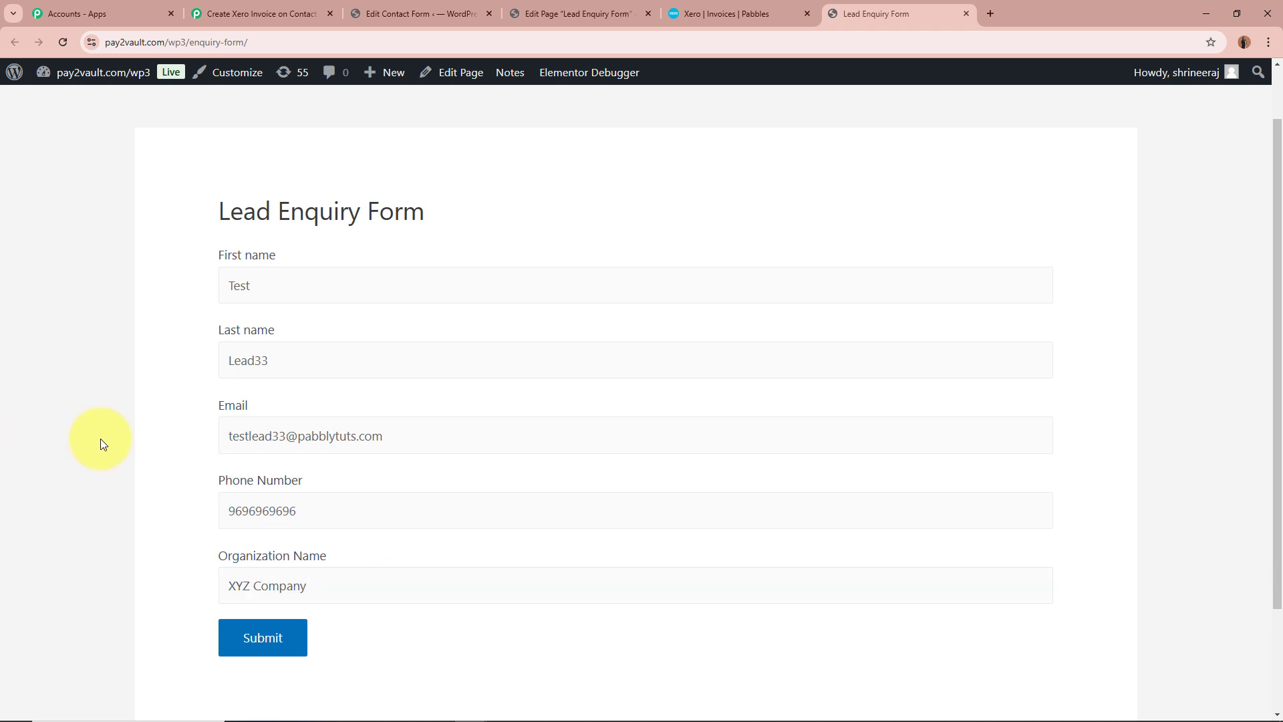
scroll(155, 388, down, 2)
scroll(155, 388, down, 1)
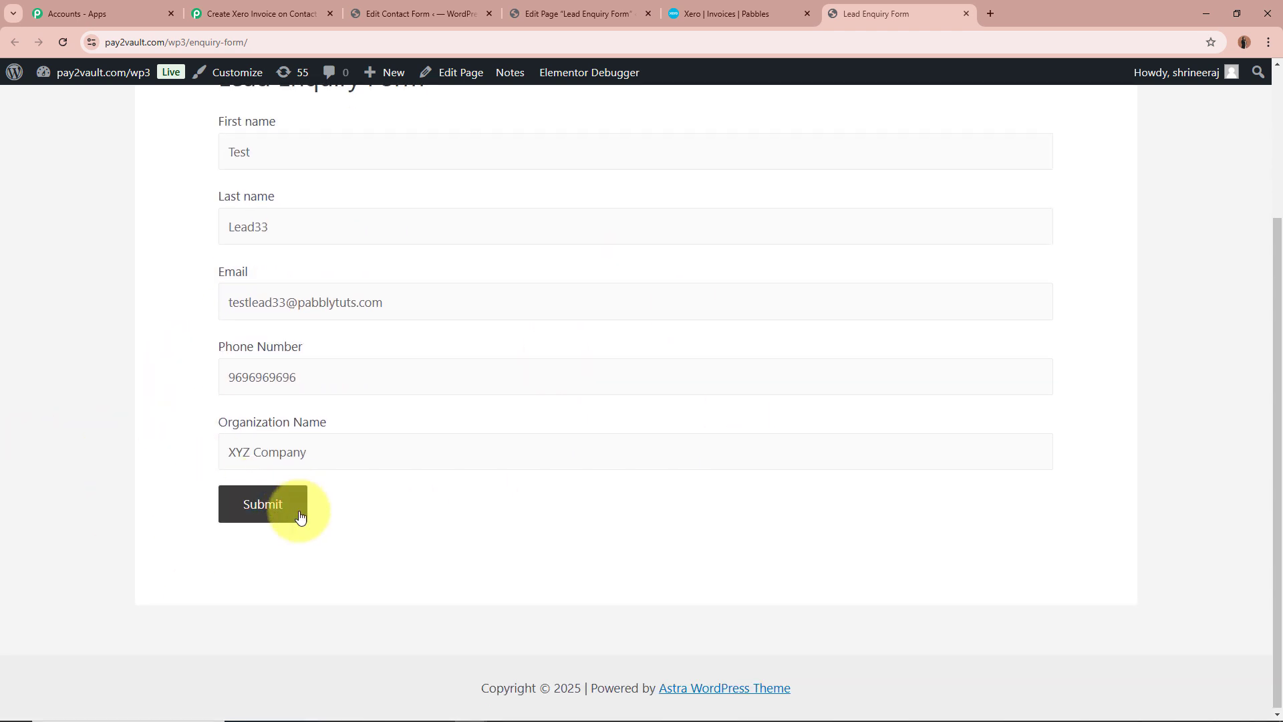
click(300, 517)
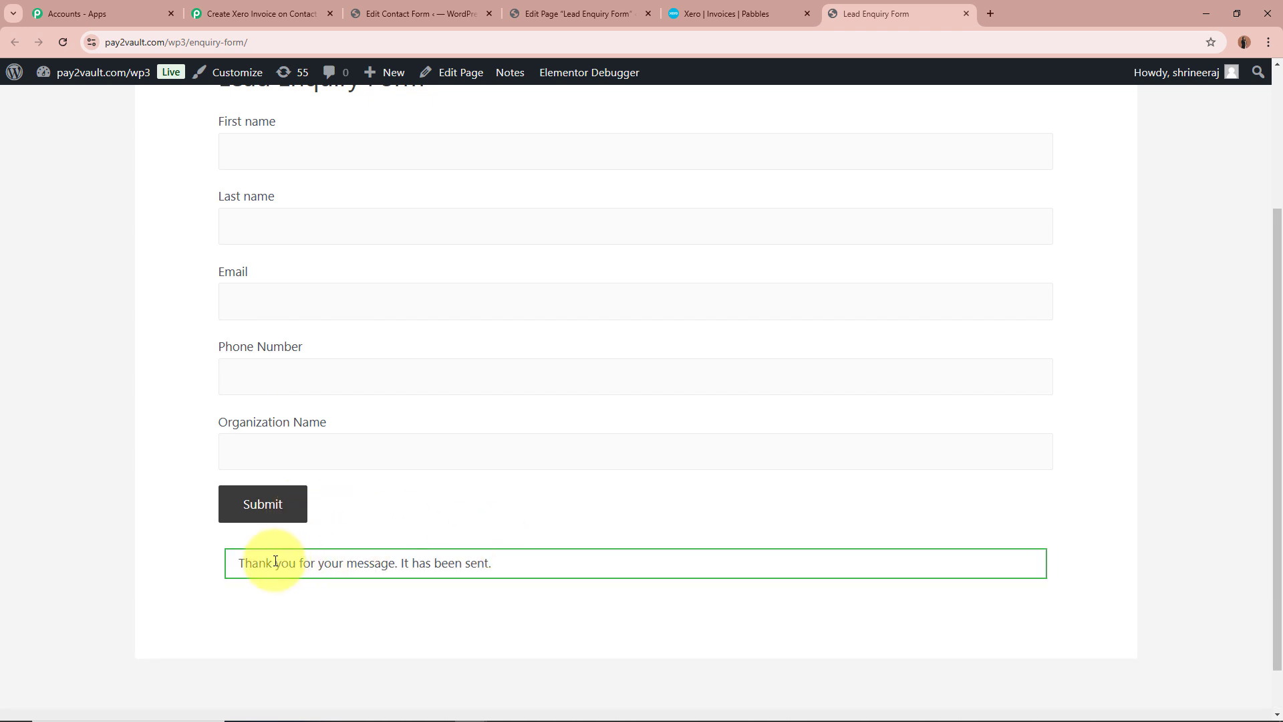
drag(229, 562, 472, 564)
click(484, 570)
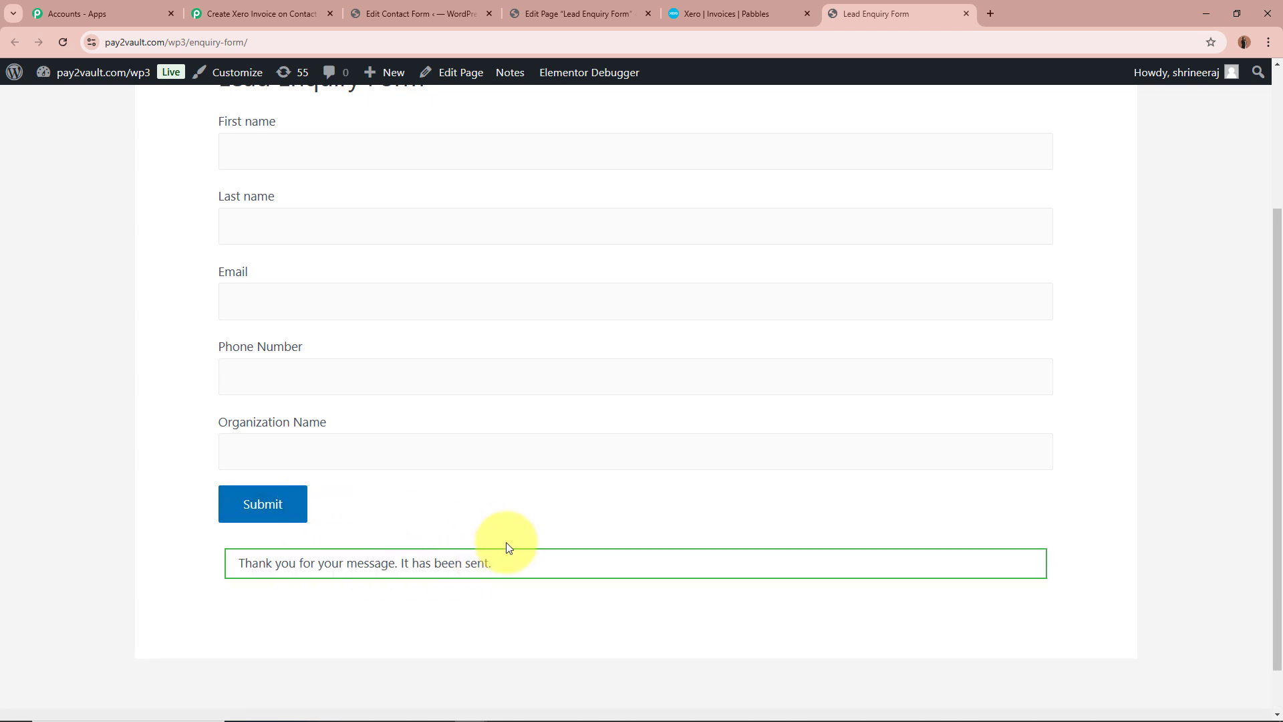
scroll(506, 543, up, 3)
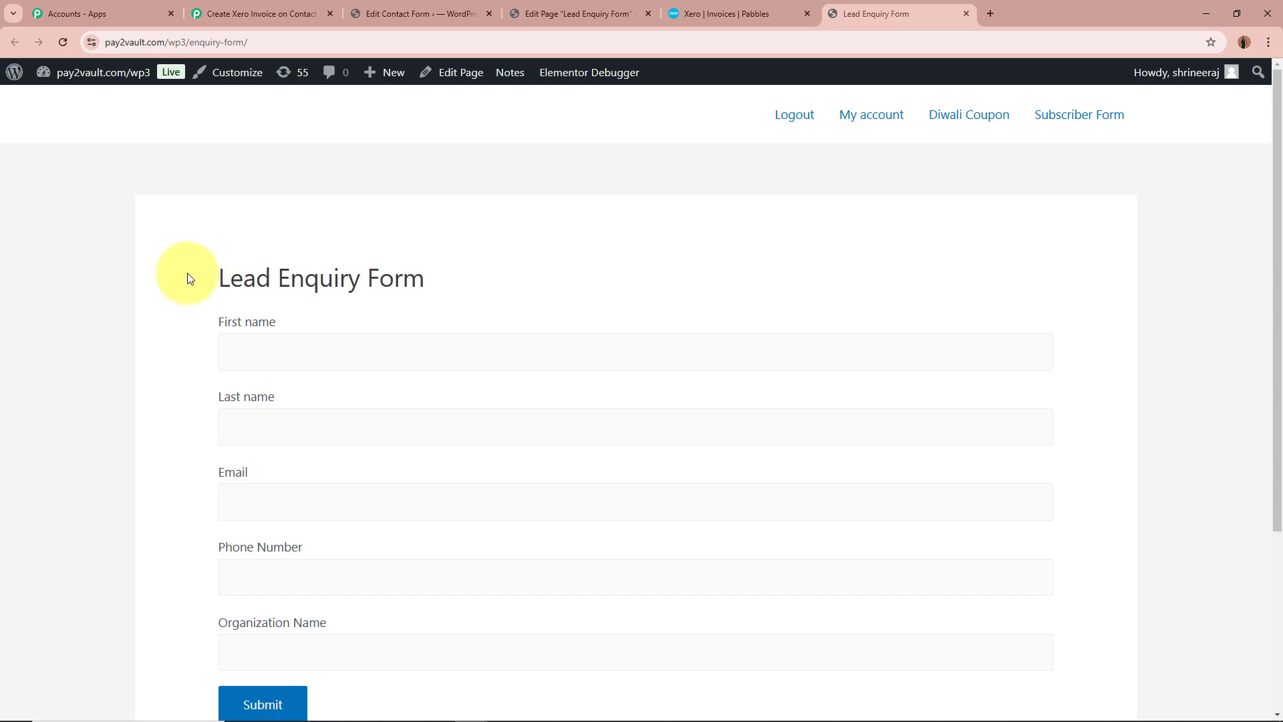
In the Pabbly Connect workflow, check the captured trigger response's labels and values for name, organization, email and phone against the submitted test lead
click(309, 14)
scroll(240, 410, down, 4)
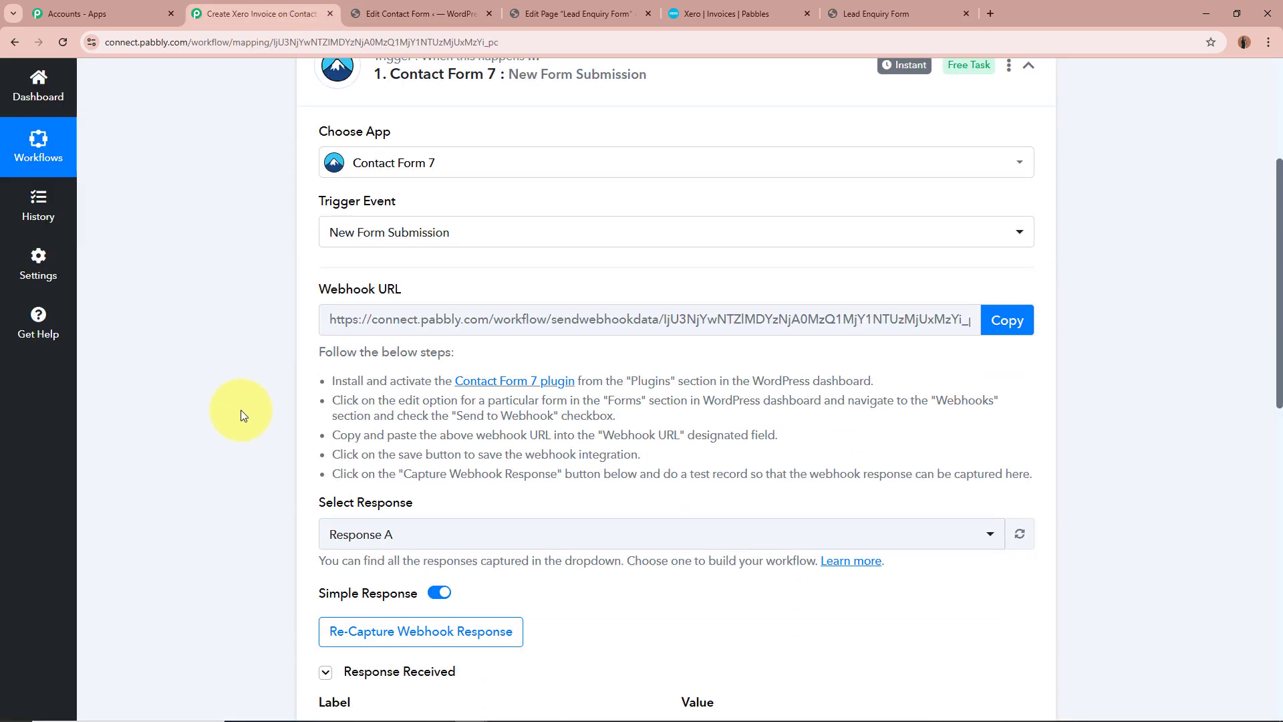
scroll(241, 411, down, 5)
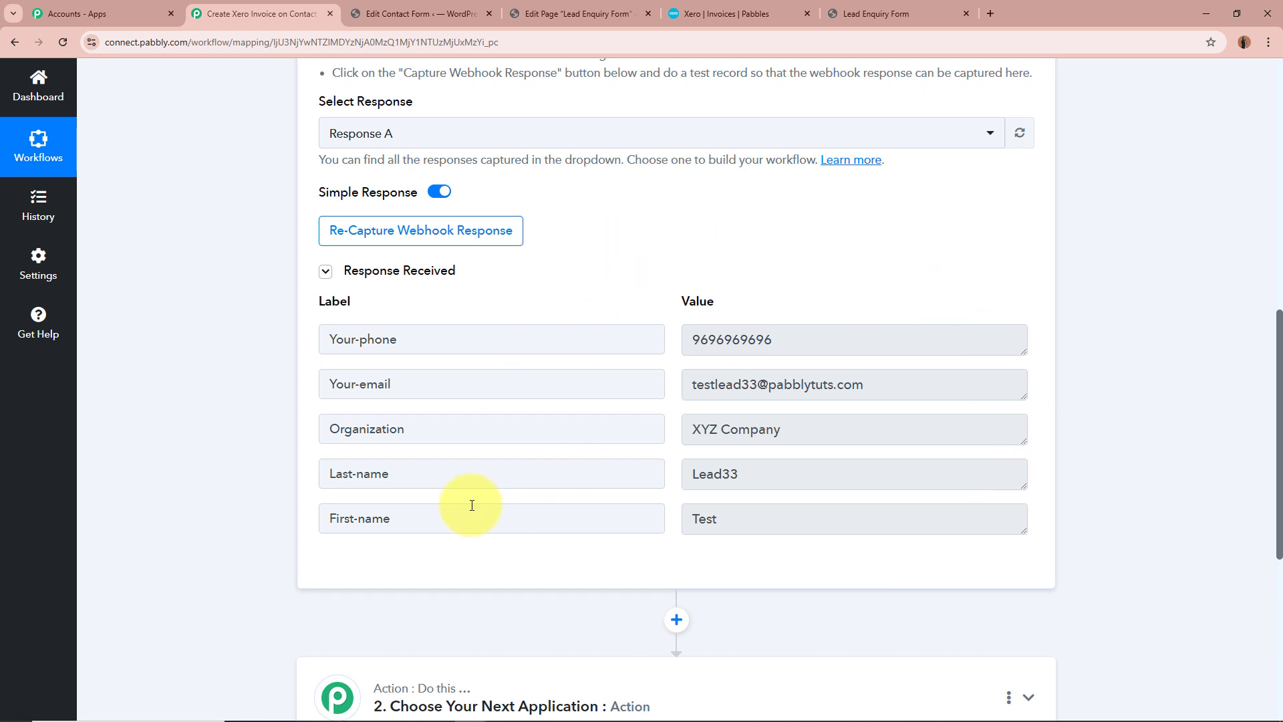
drag(454, 515, 327, 517)
drag(843, 519, 684, 517)
drag(454, 474, 356, 474)
double_click(699, 479)
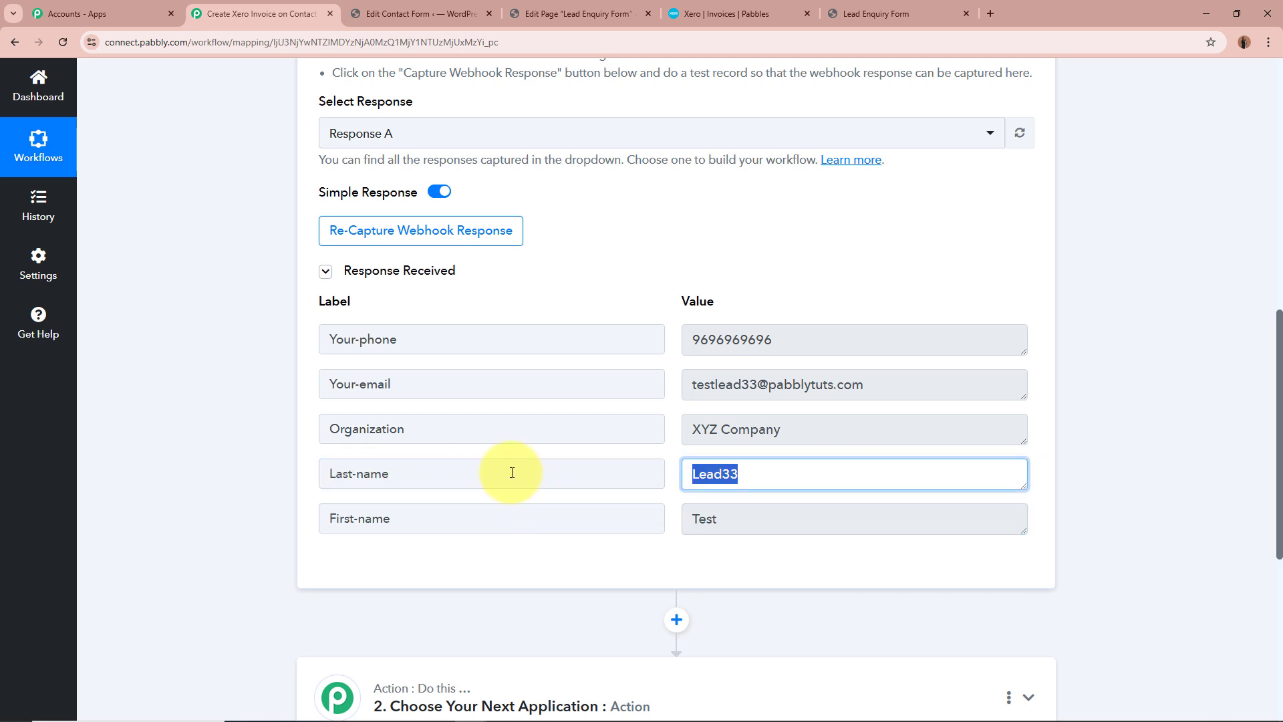
drag(383, 429, 366, 428)
drag(787, 430, 598, 424)
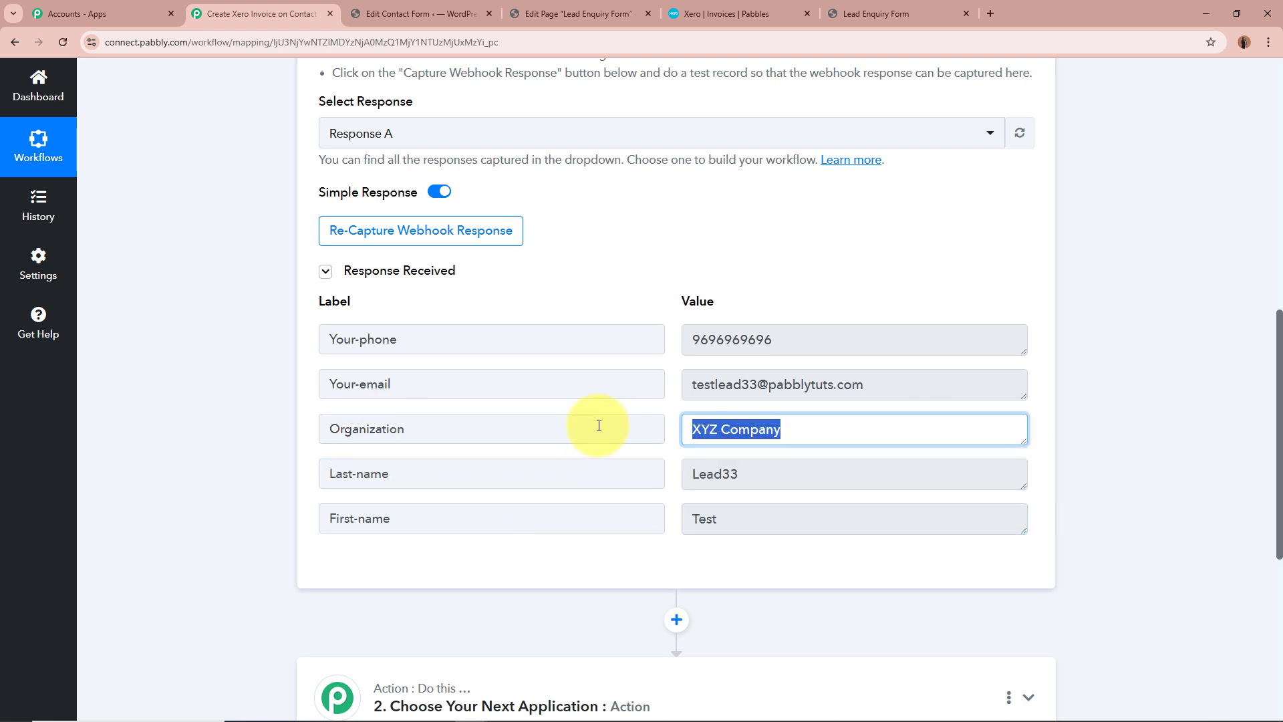
triple_click(630, 376)
drag(938, 379, 602, 372)
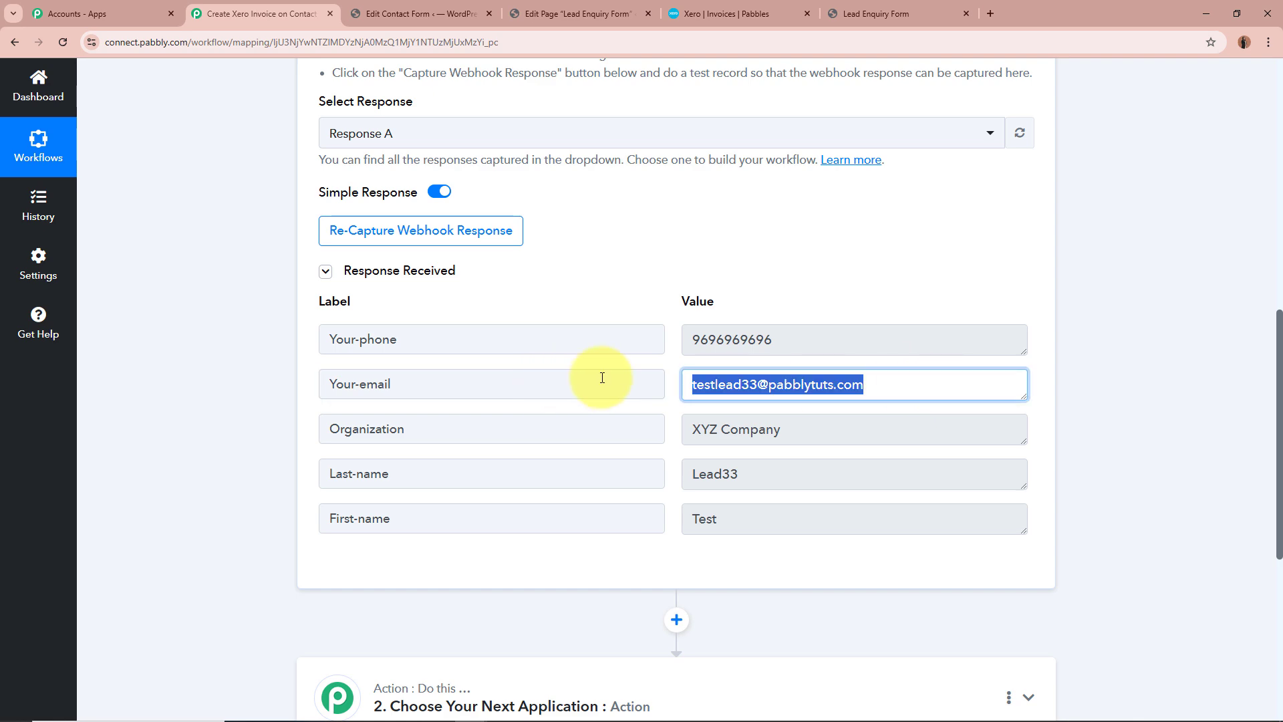
drag(469, 338, 264, 344)
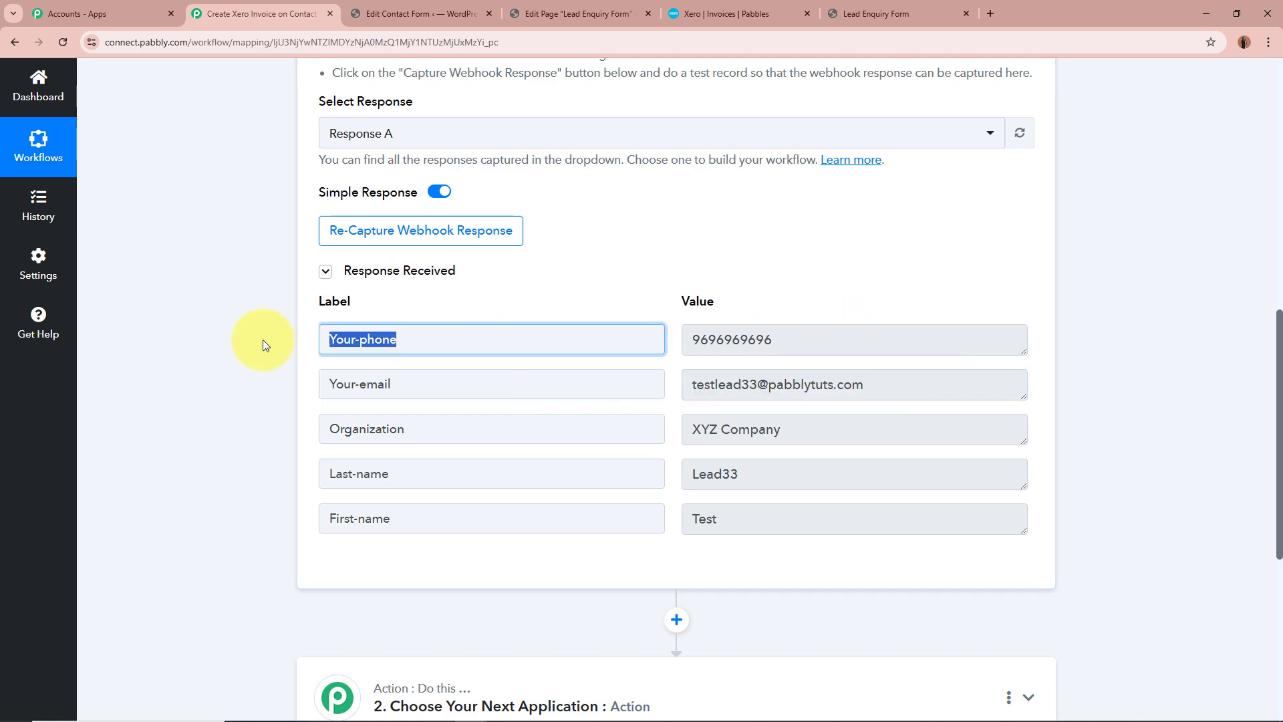
drag(858, 340, 529, 335)
click(913, 280)
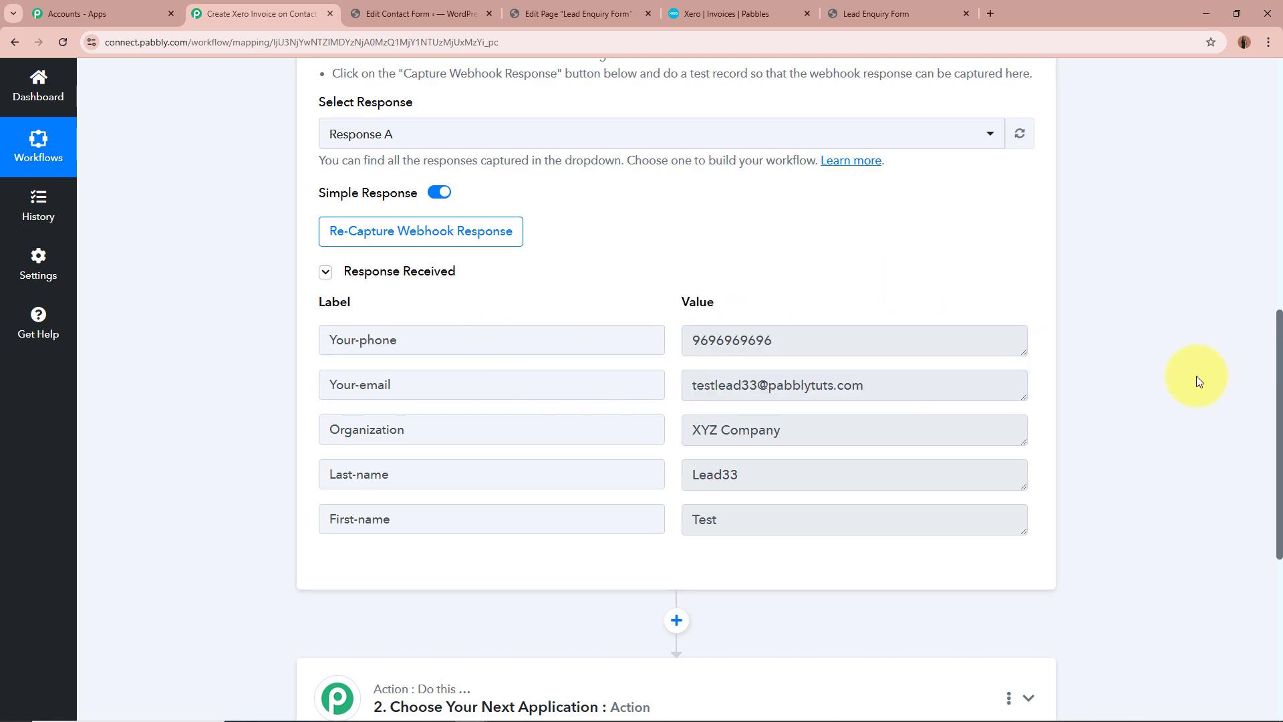
Collapse the Contact Form 7 trigger and expand the second step for choosing the action application
scroll(1196, 375, up, 10)
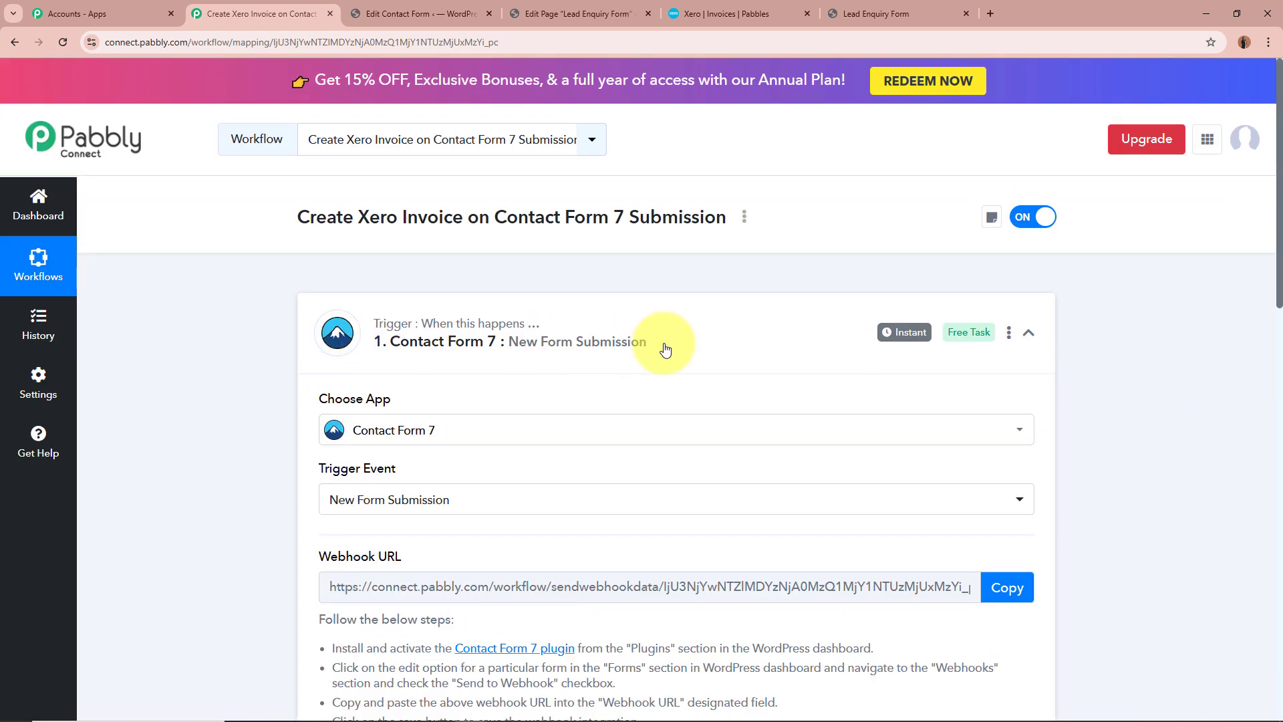
click(782, 324)
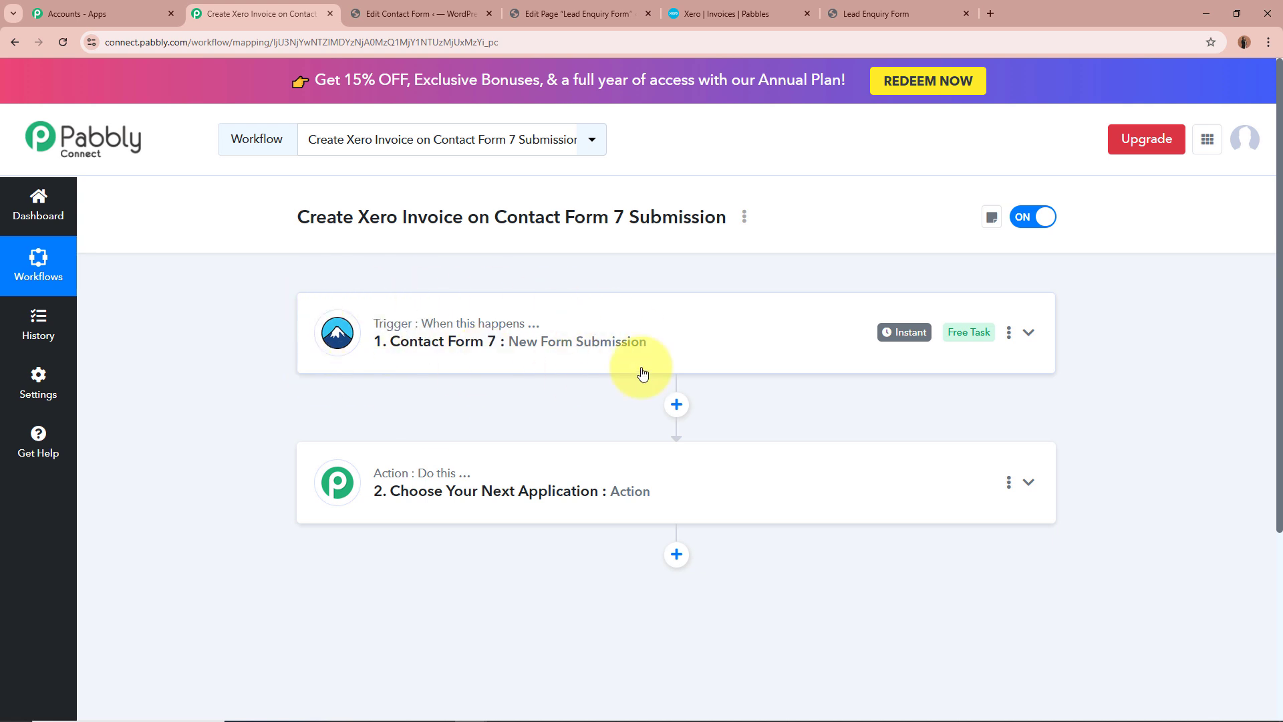
click(934, 485)
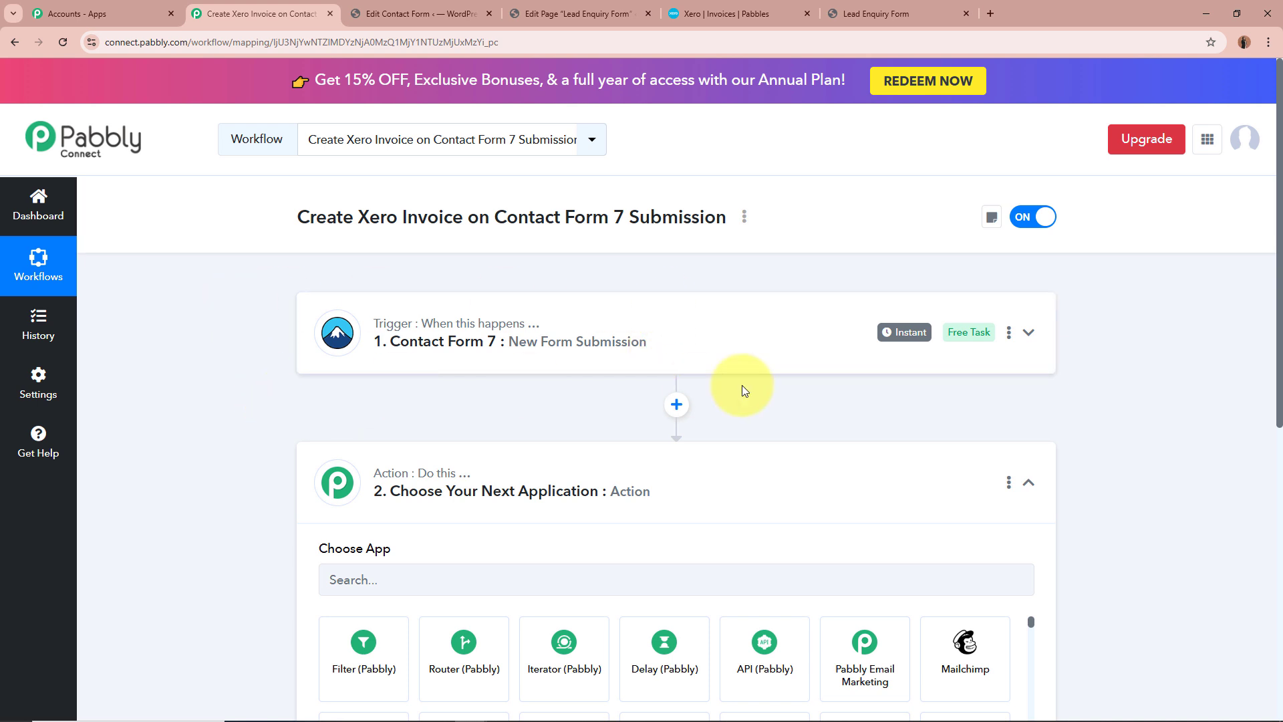
Look over the Xero invoices list and the live Lead Enquiry Form page
click(745, 14)
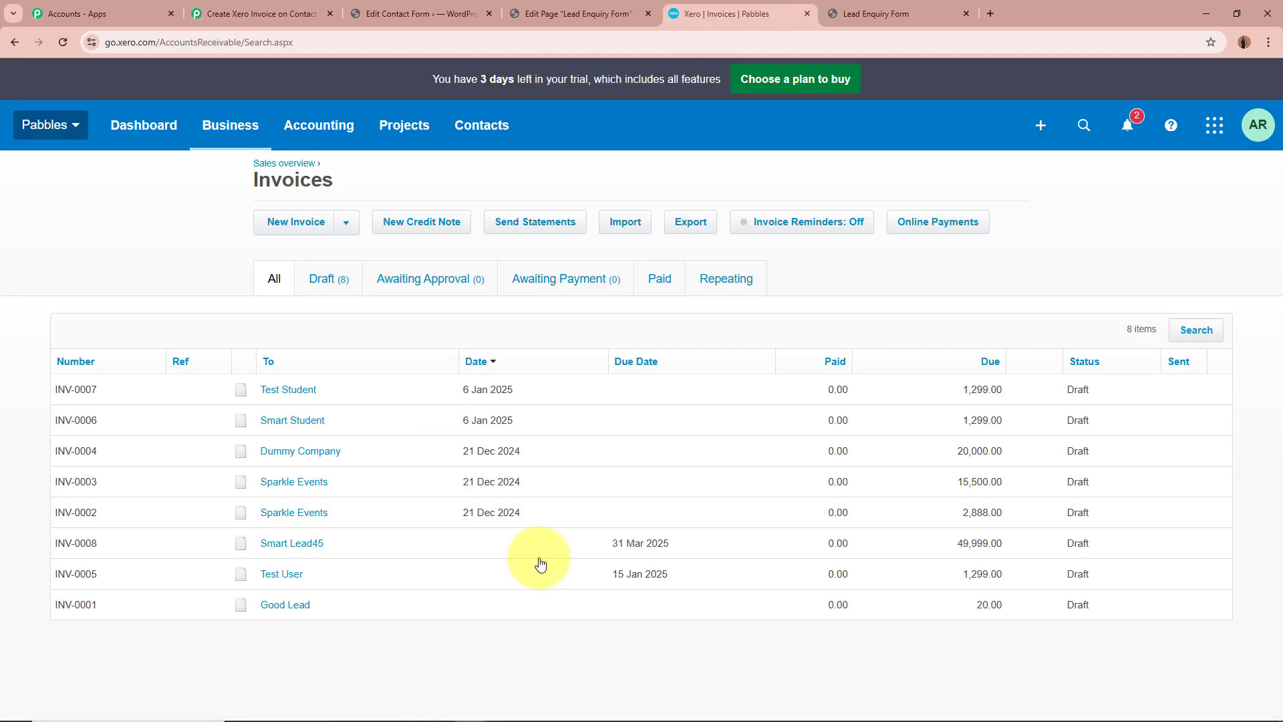
click(848, 16)
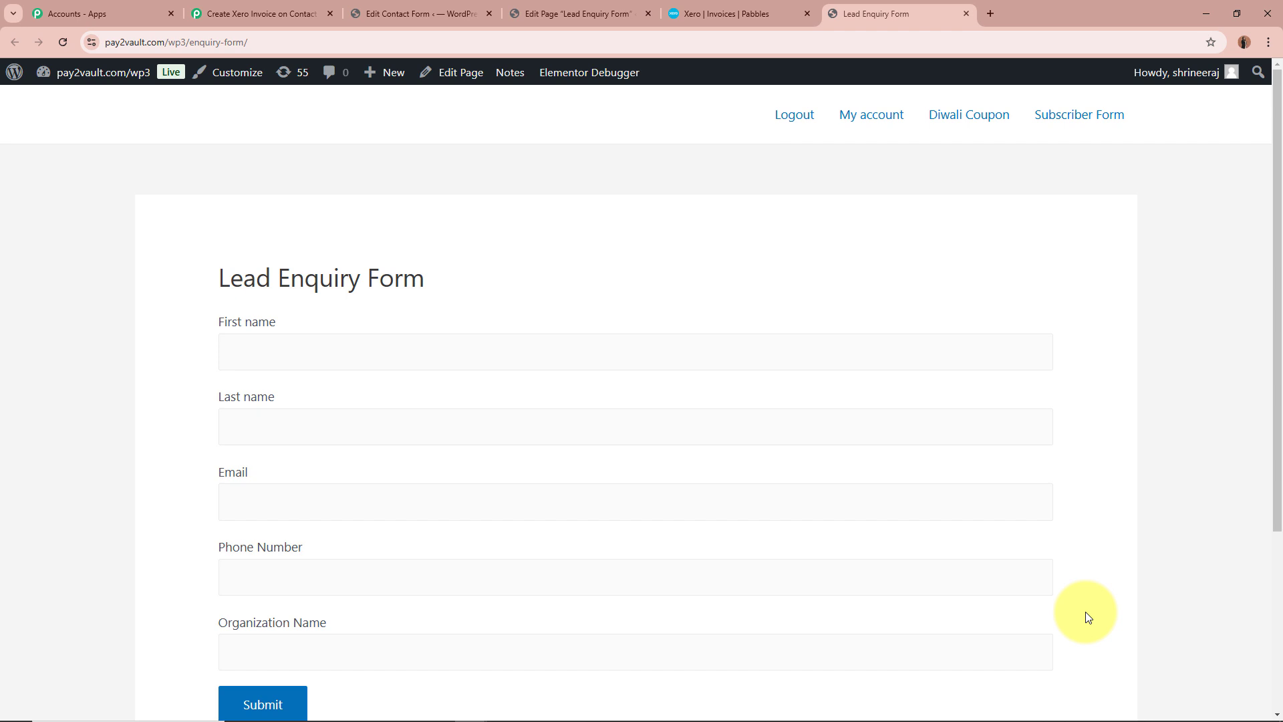
click(738, 16)
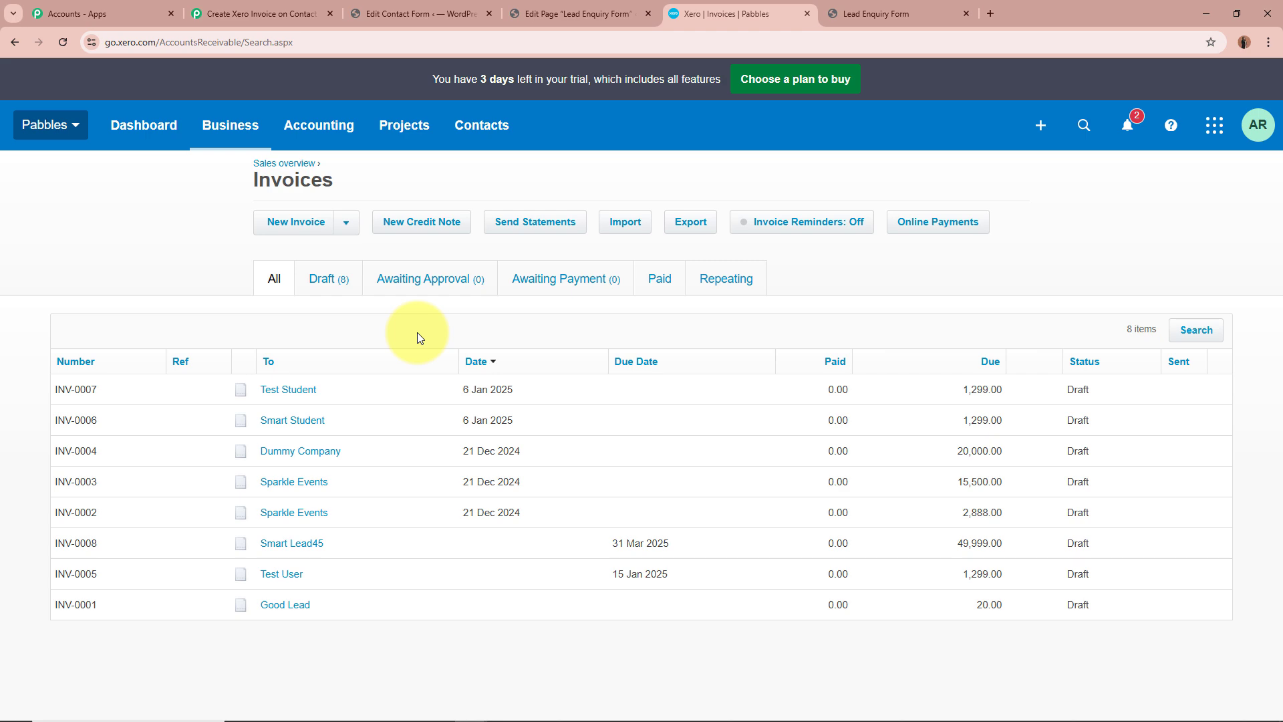
In the Pabbly Connect workflow, set the action app to Xero with the action event Create an Invoice
click(254, 13)
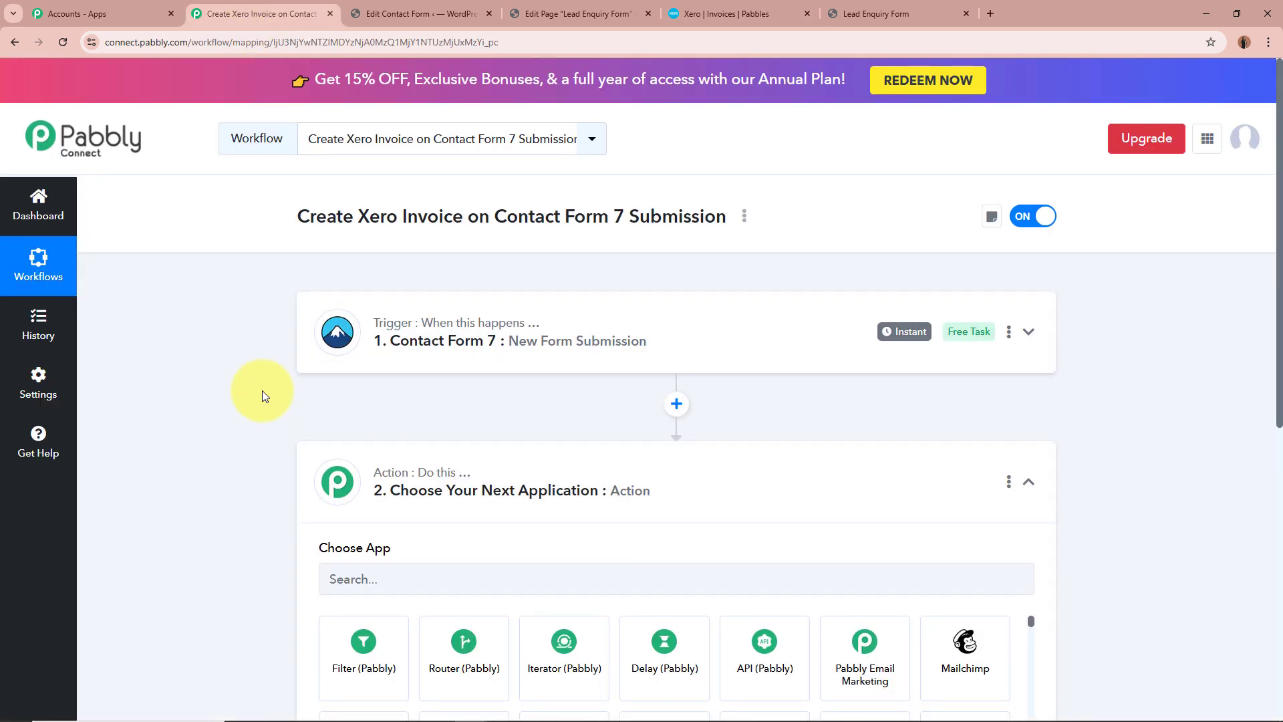
scroll(262, 390, down, 4)
click(560, 373)
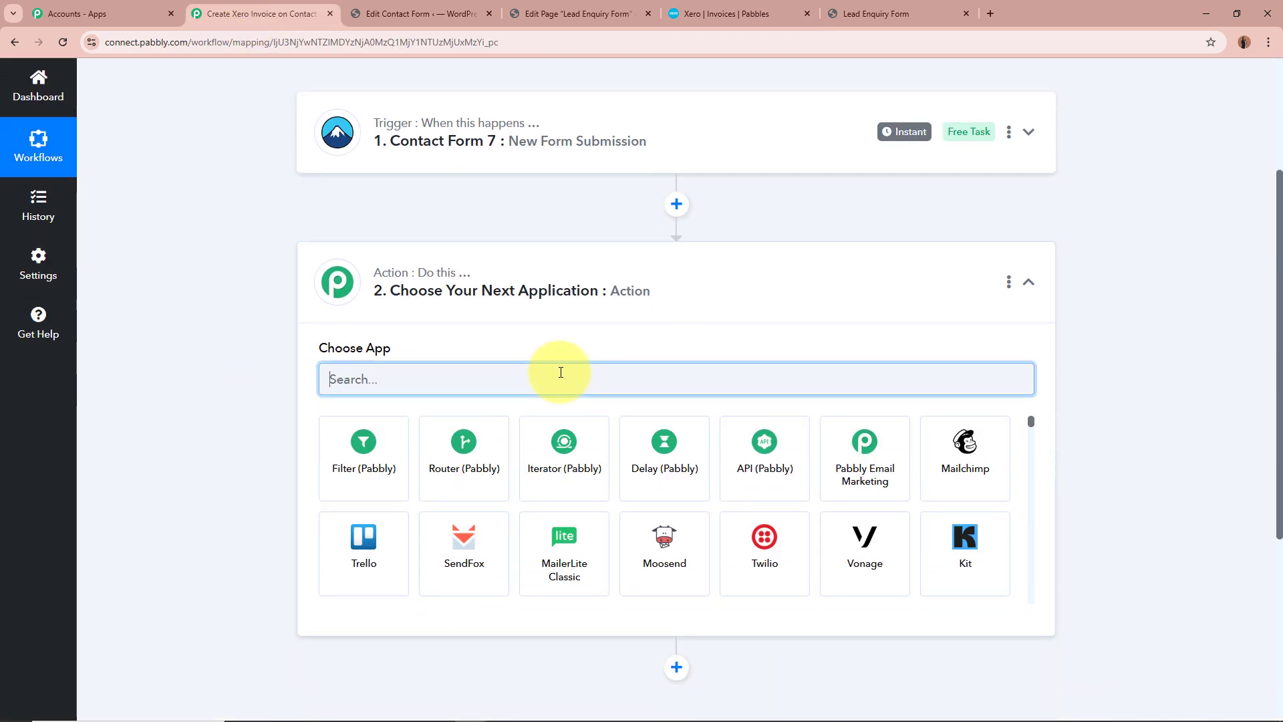
text(XR)
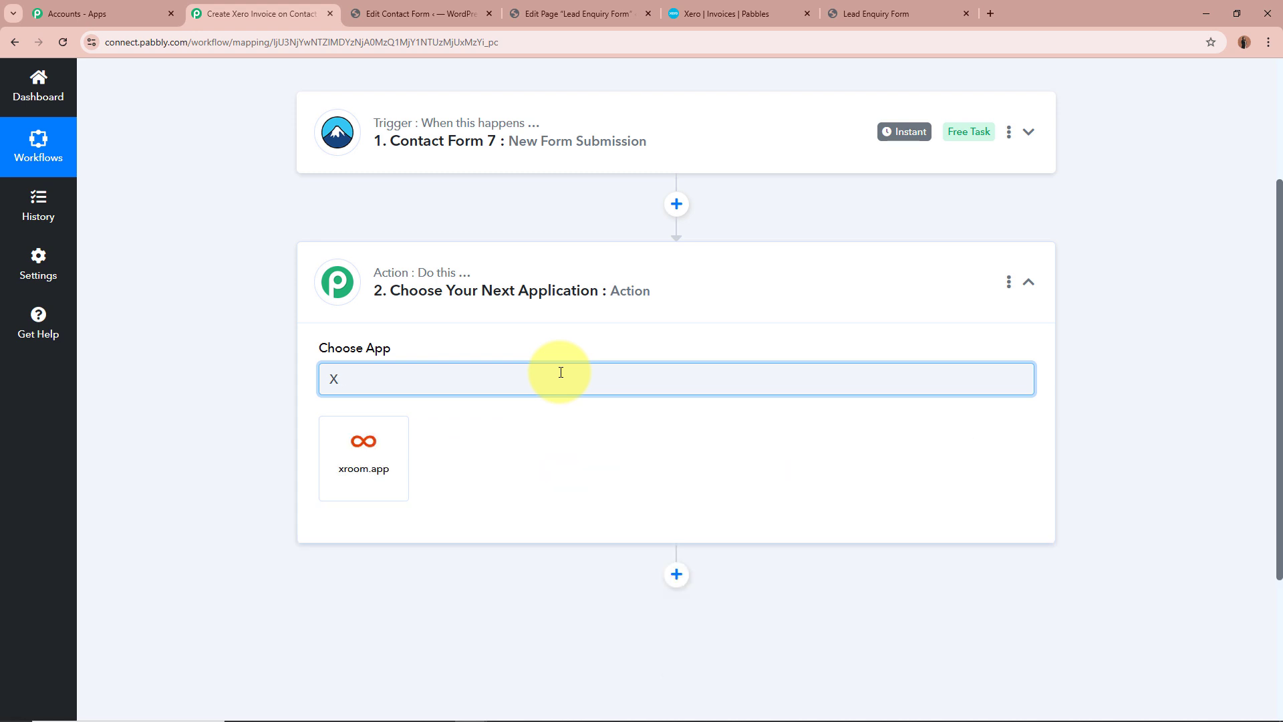
text(ero)
scroll(561, 372, down, 1)
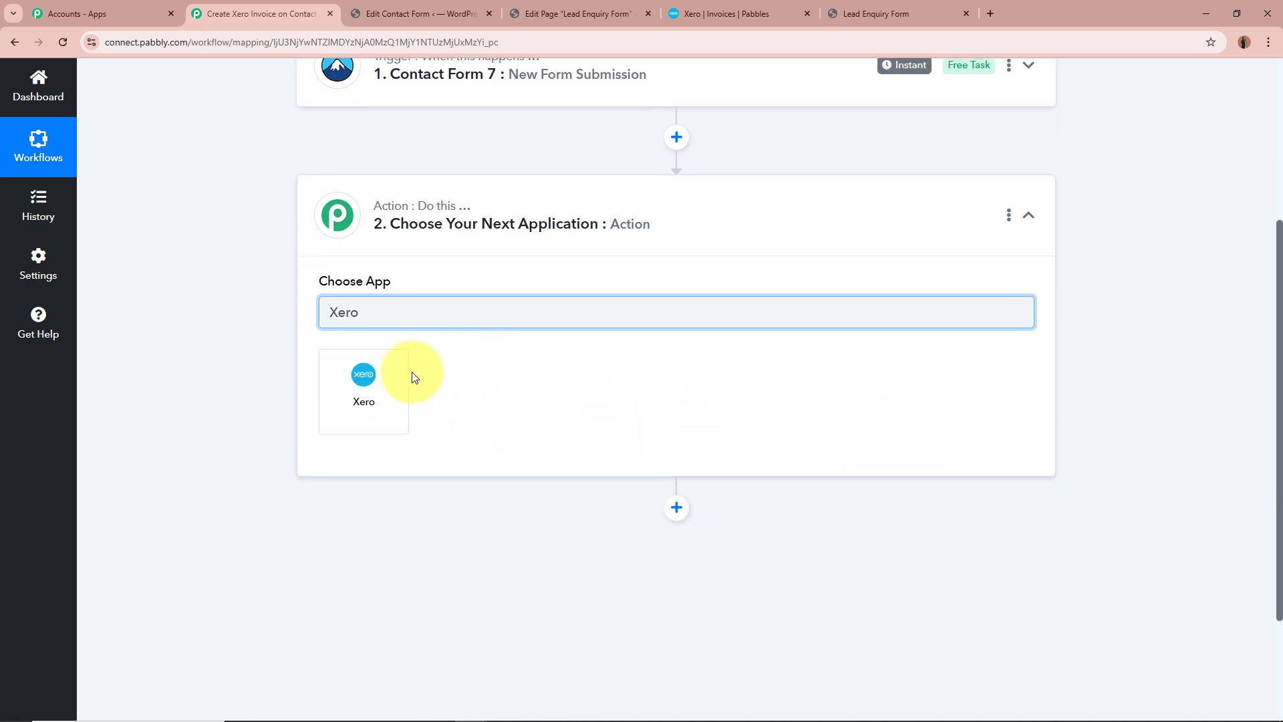
click(404, 382)
click(424, 384)
click(431, 508)
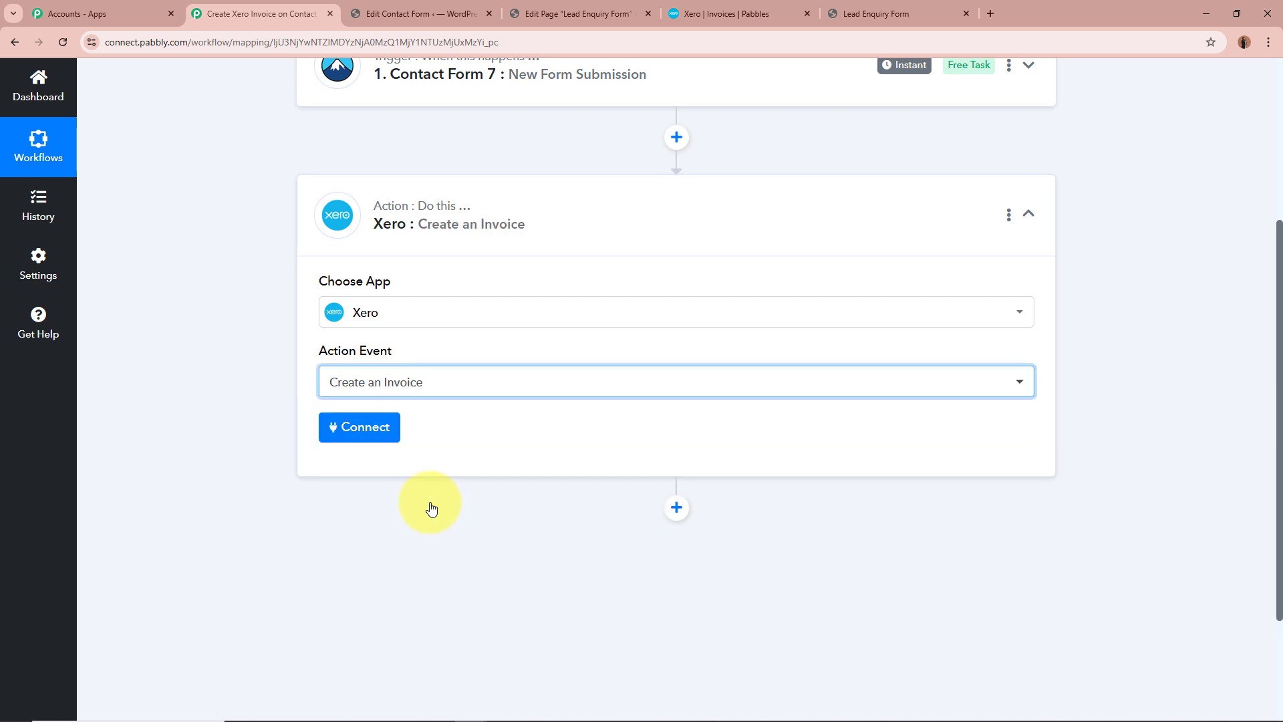
Connect the Xero action through a new connection and allow Pabbly Connect access to the Xero account
click(367, 427)
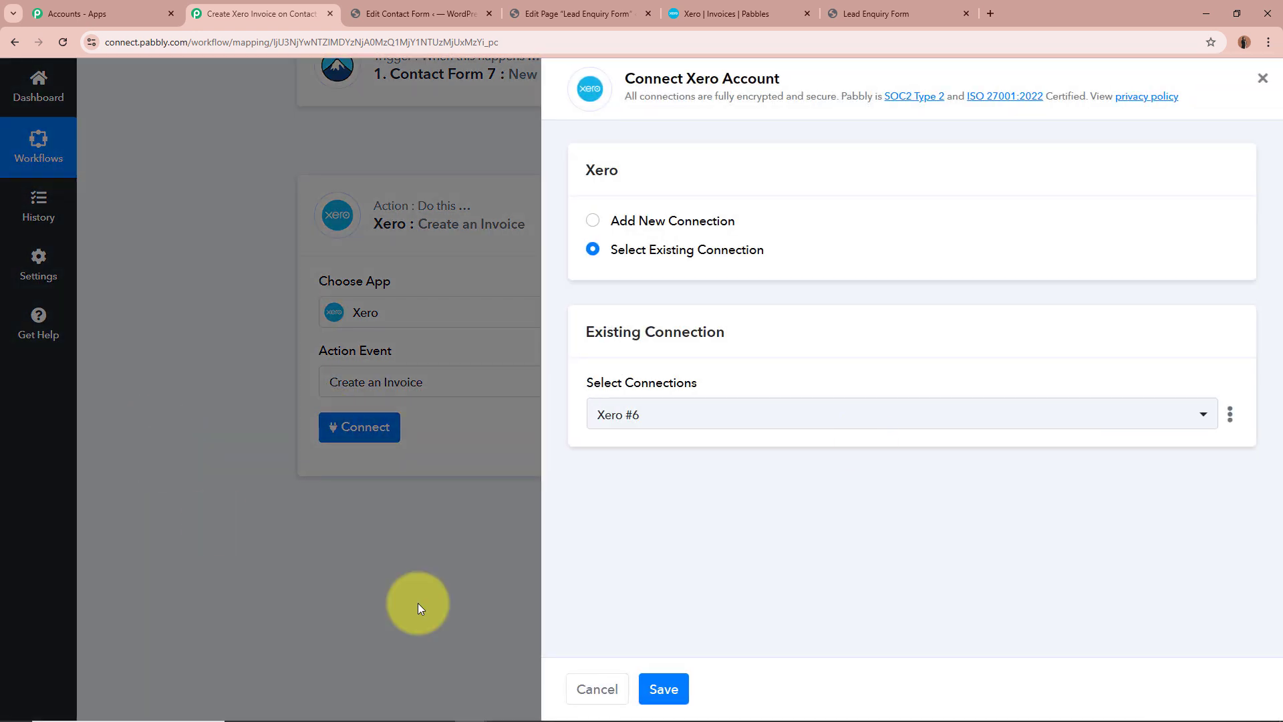
click(592, 222)
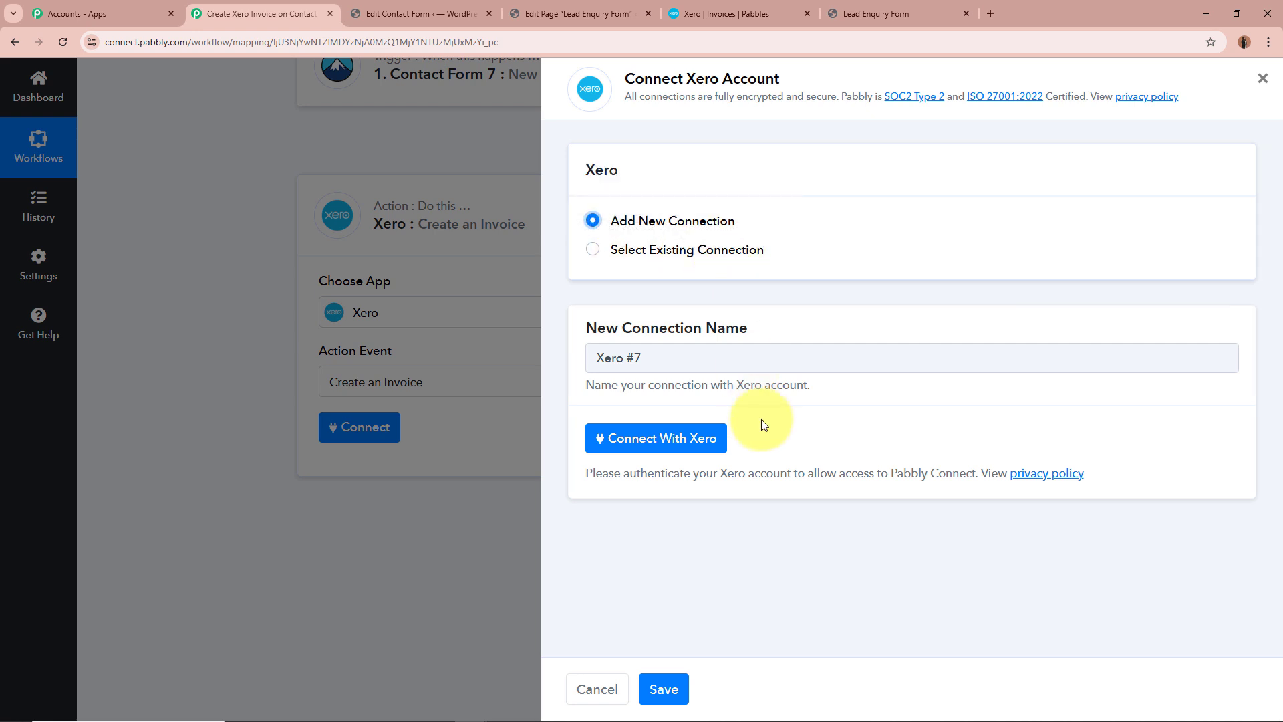
click(686, 444)
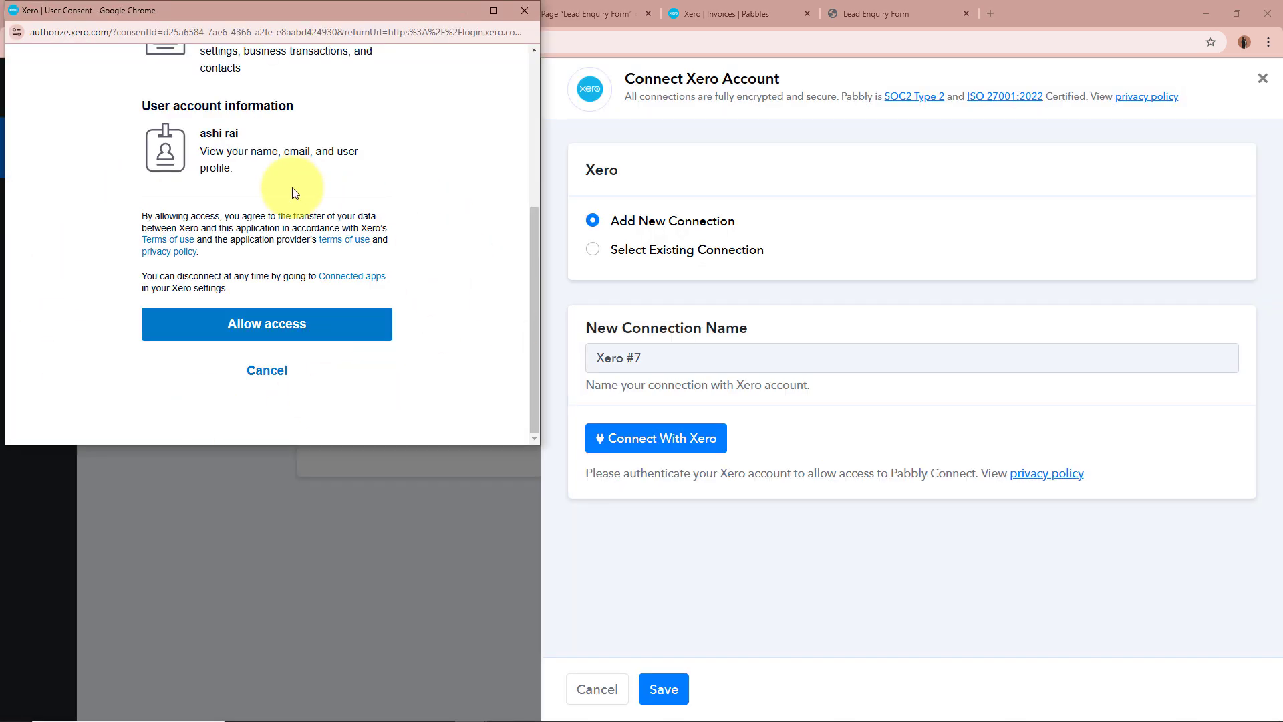
click(317, 332)
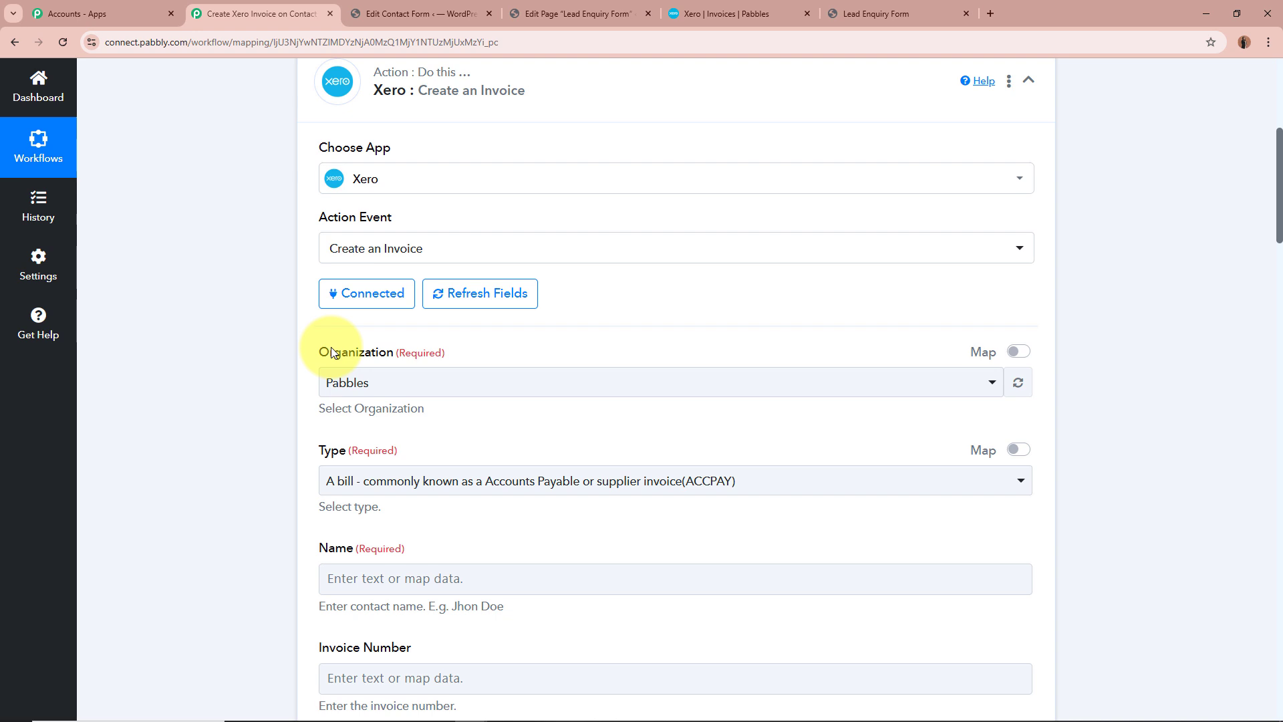
Set the invoice's organization to Pabbles and its type to "A sales invoice" (ACCREC)
click(386, 382)
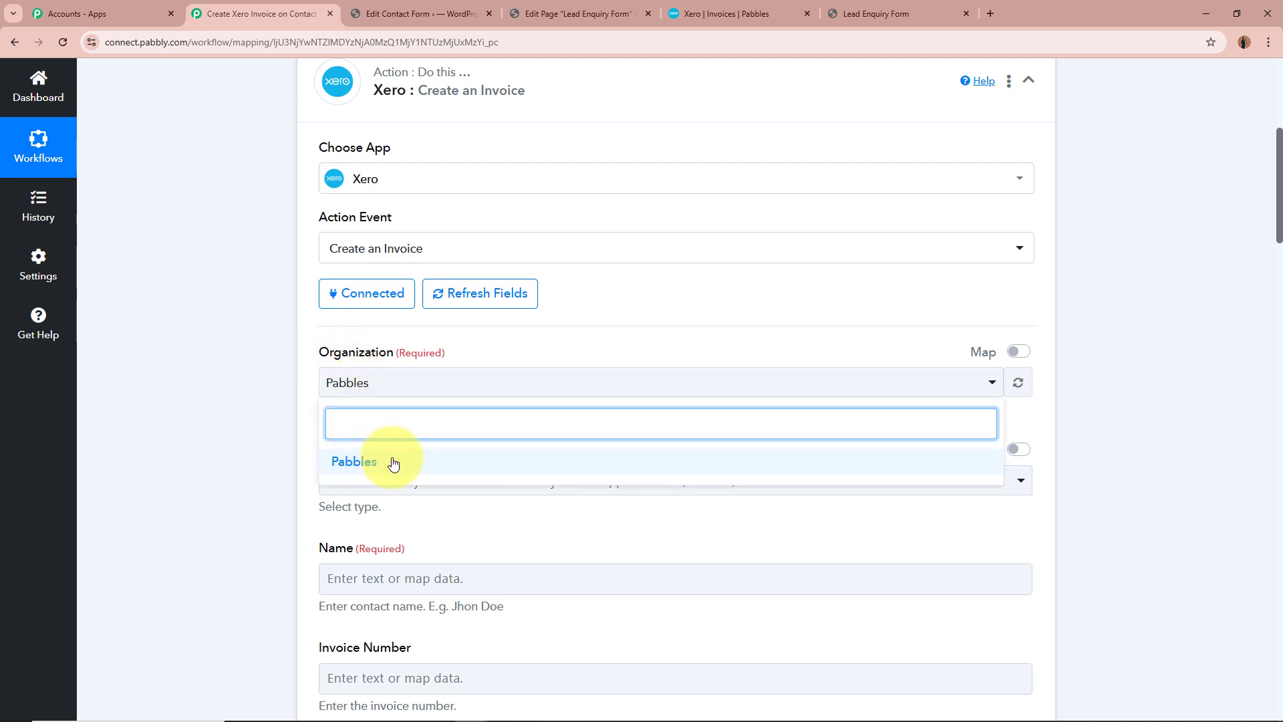
click(393, 463)
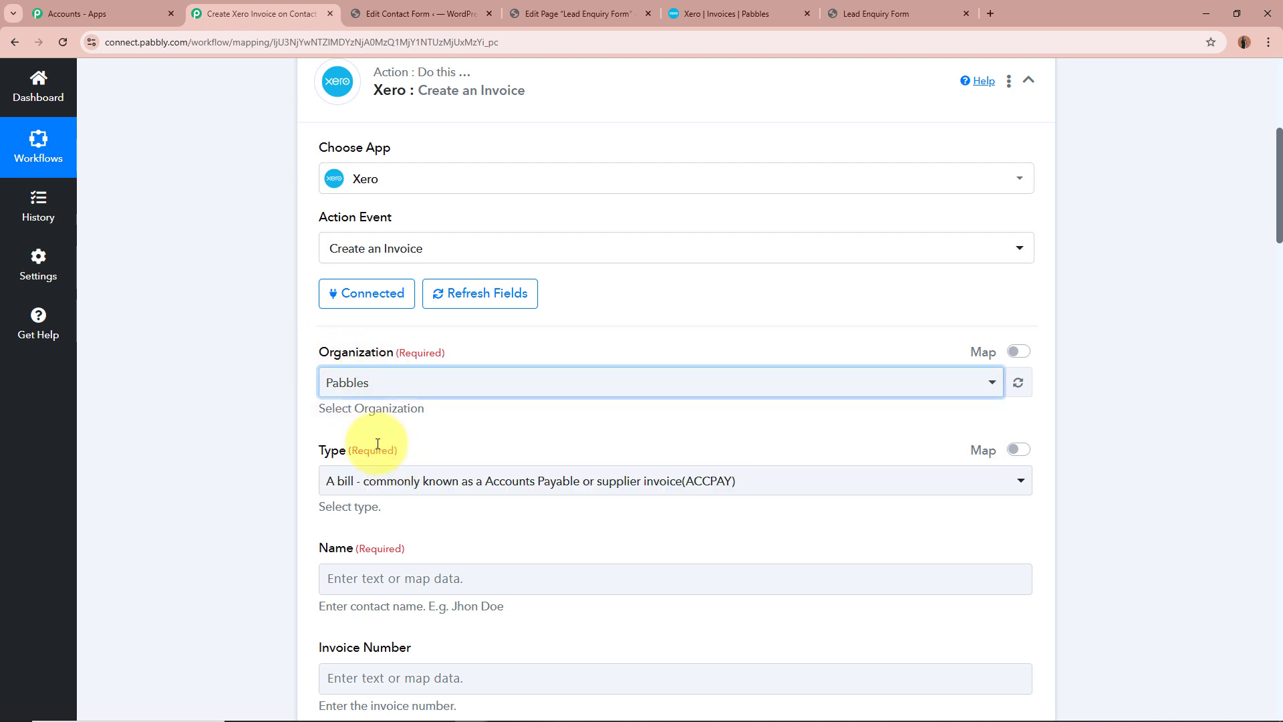
click(240, 390)
scroll(373, 424, down, 2)
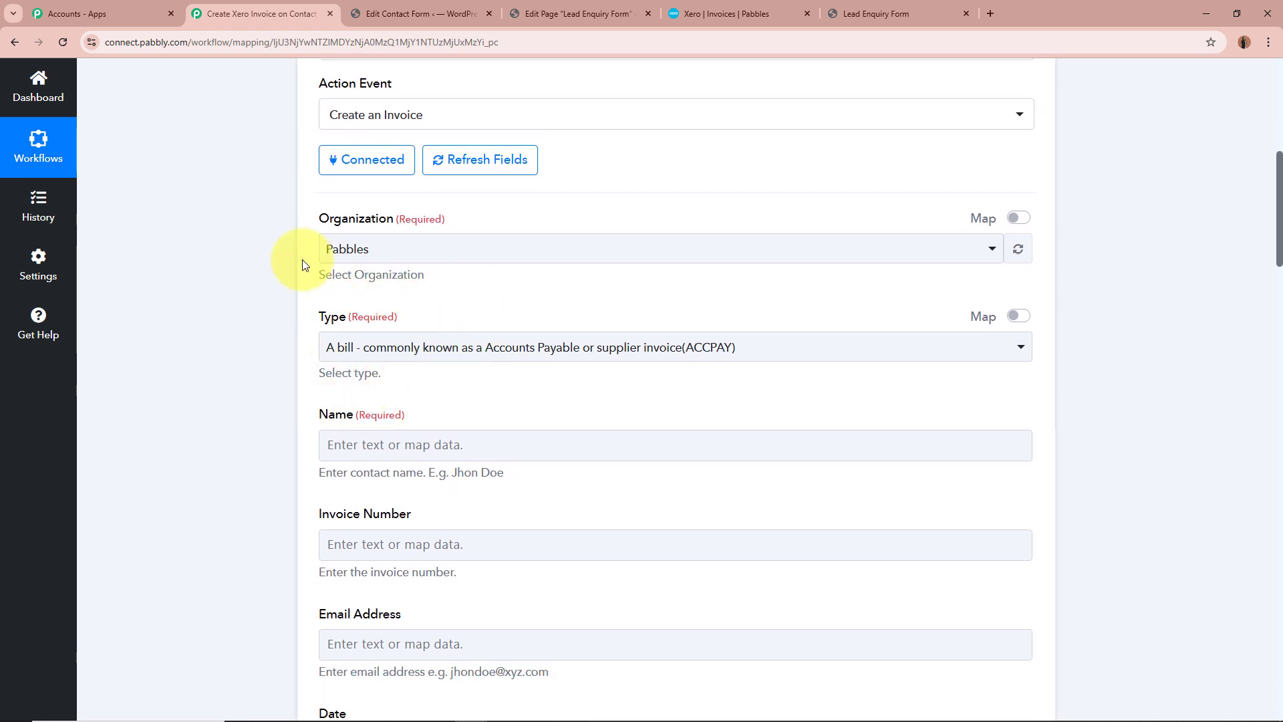
click(487, 349)
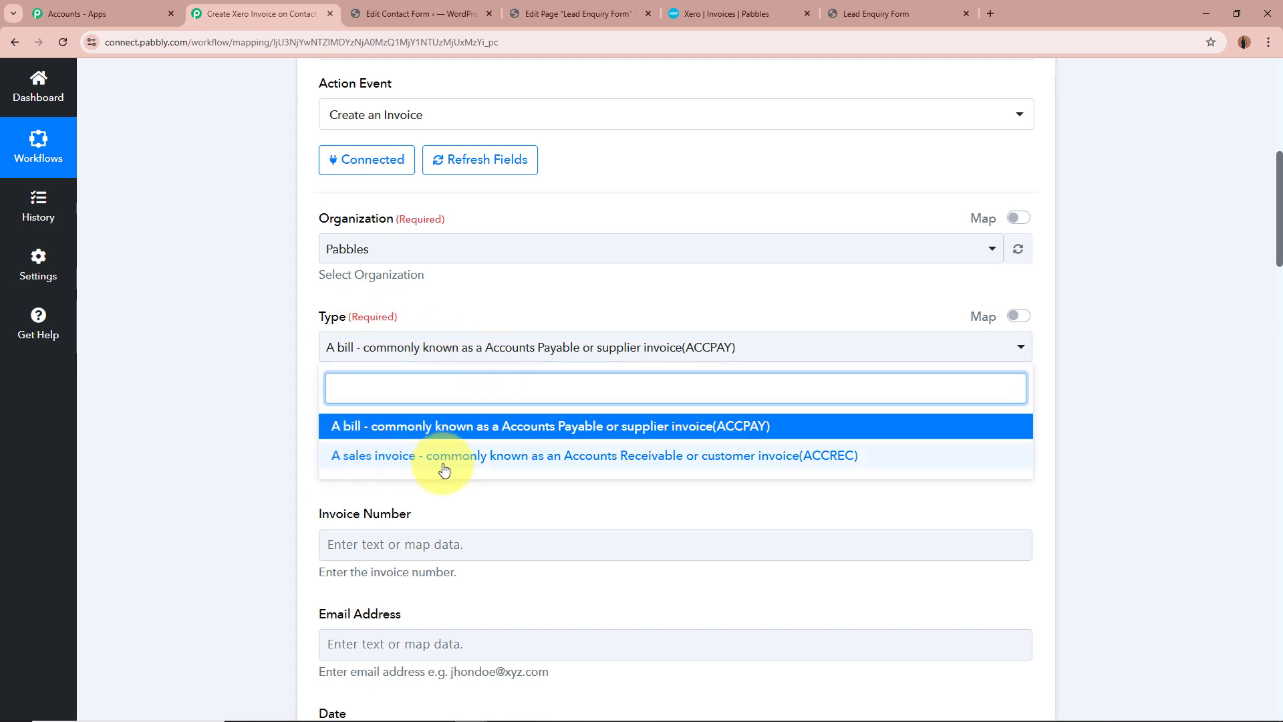
click(482, 457)
scroll(251, 387, down, 1)
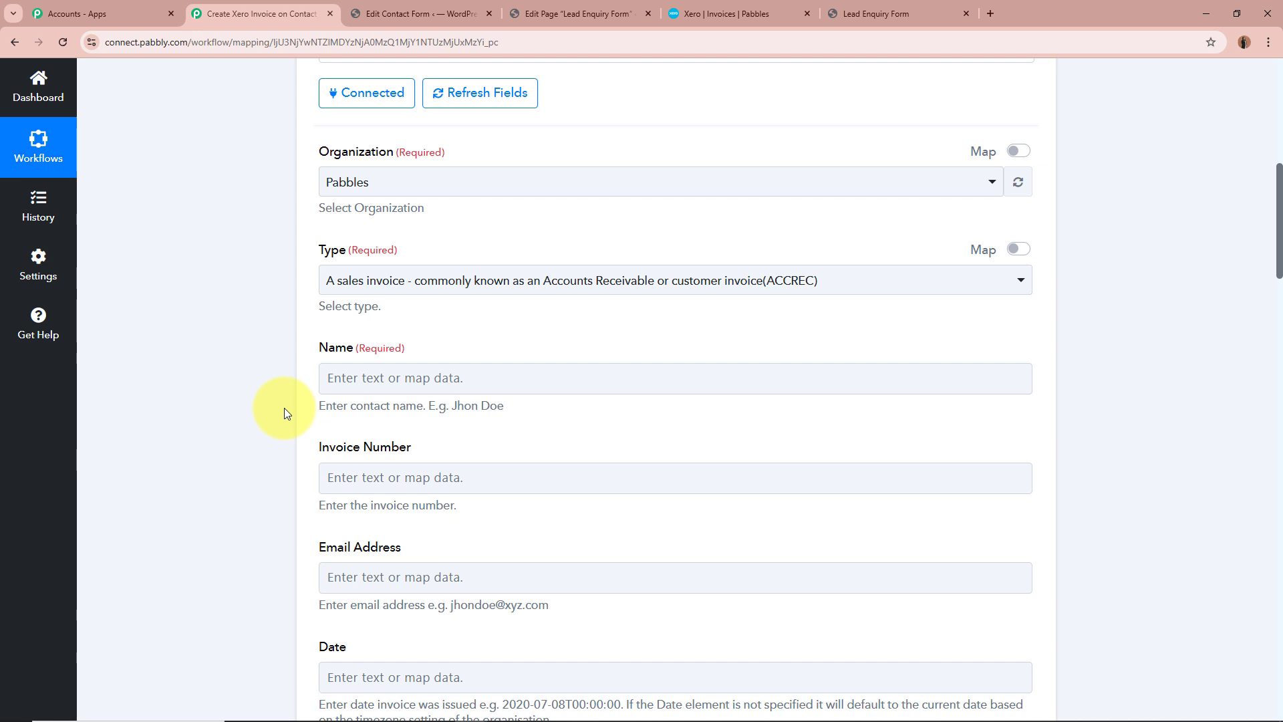
scroll(283, 408, up, 9)
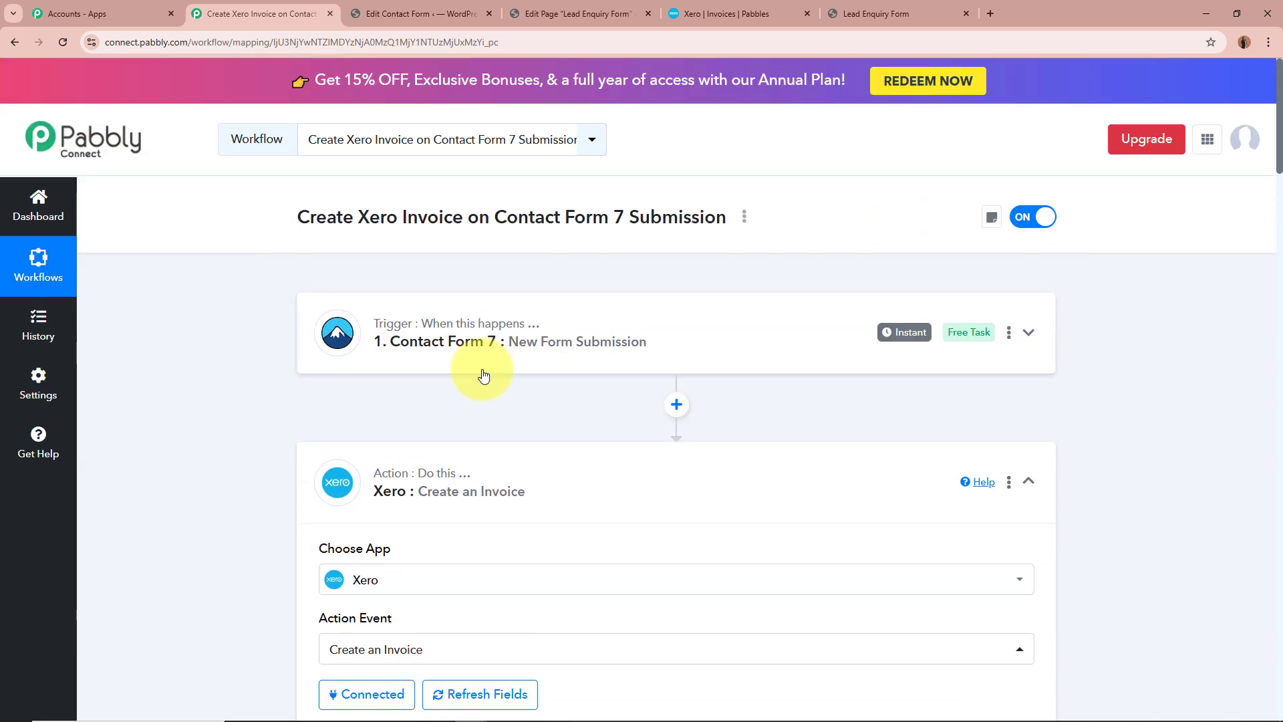
scroll(552, 372, down, 8)
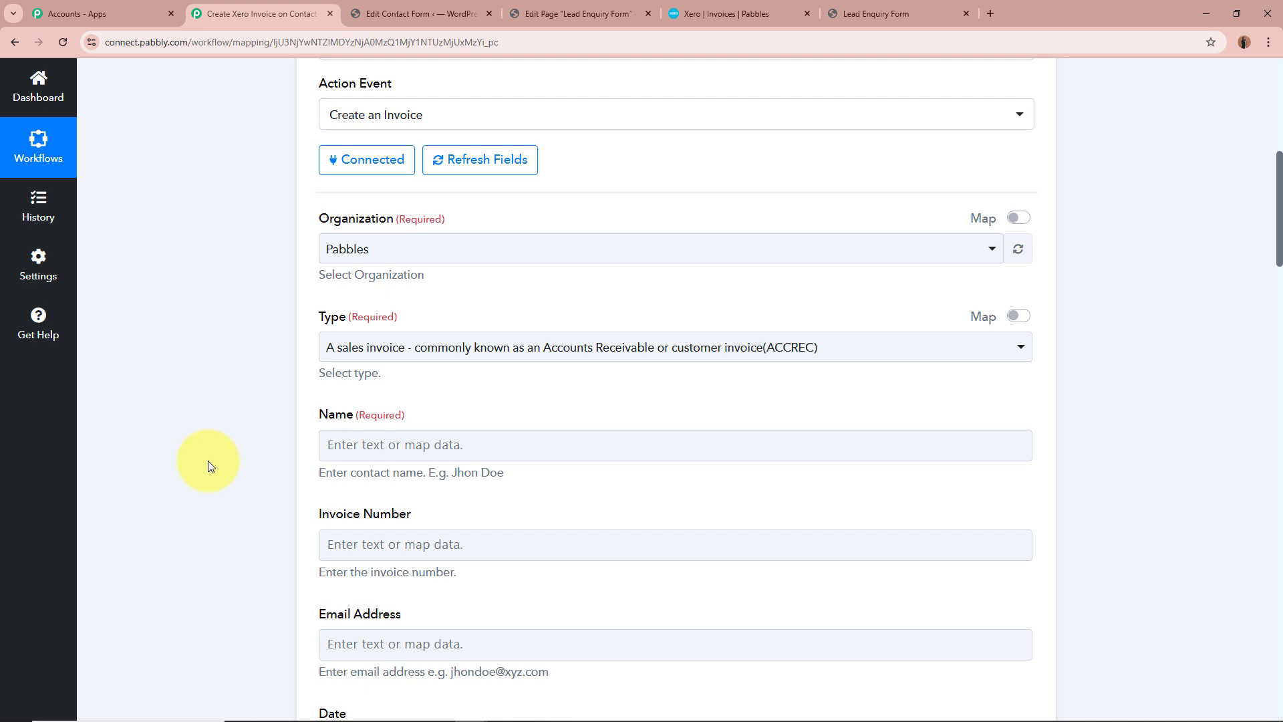
Map the invoice's contact name to the First-name and Last-name values from the Contact Form 7 submission
scroll(213, 457, down, 2)
click(460, 312)
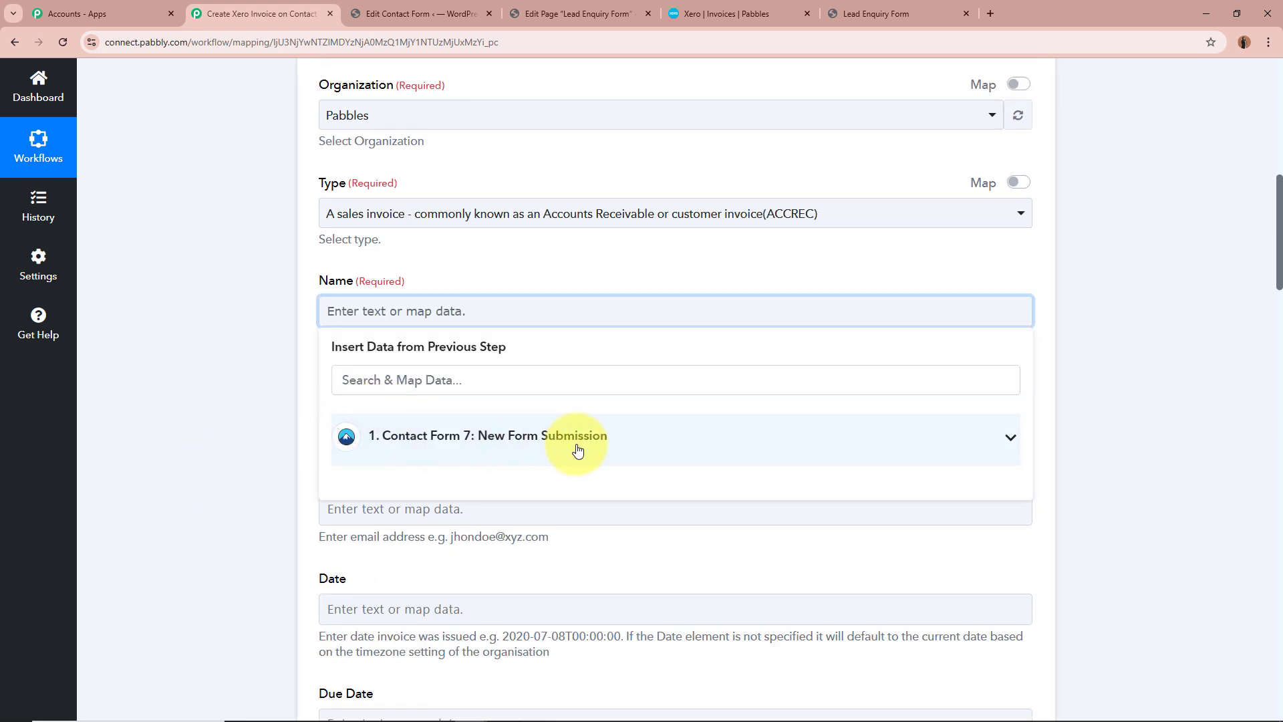
click(571, 442)
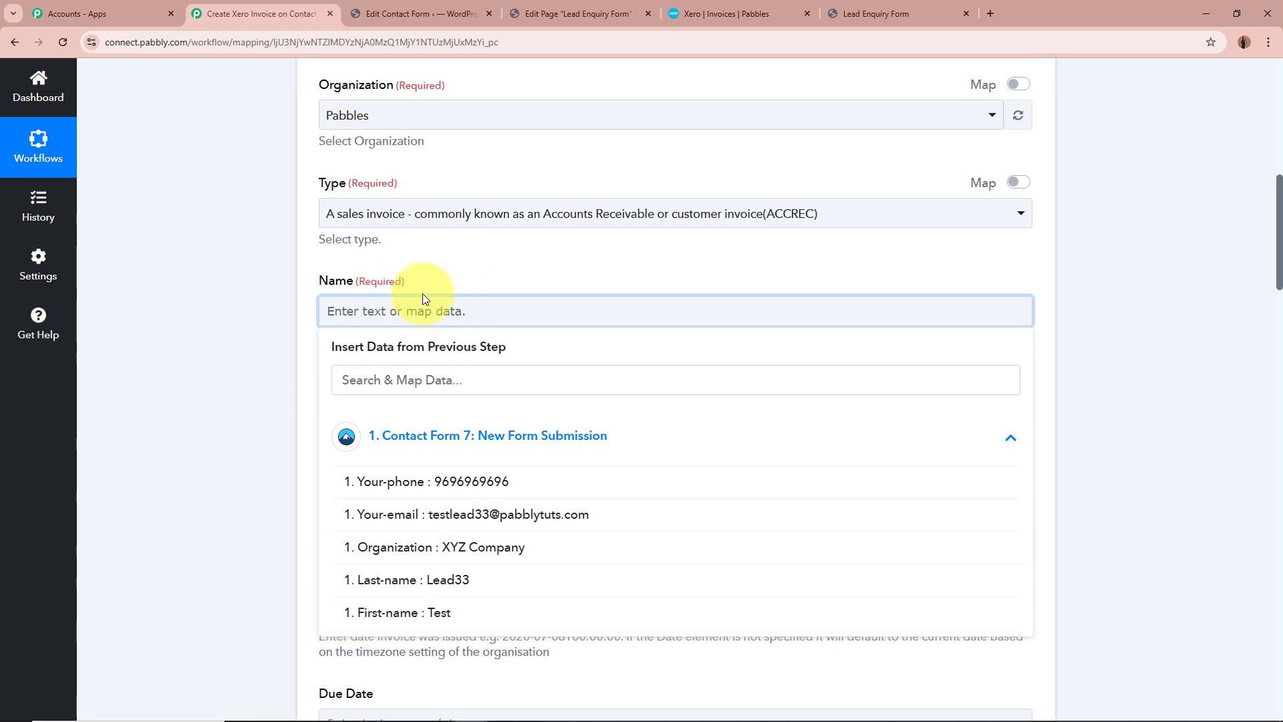
click(509, 615)
click(511, 591)
click(210, 417)
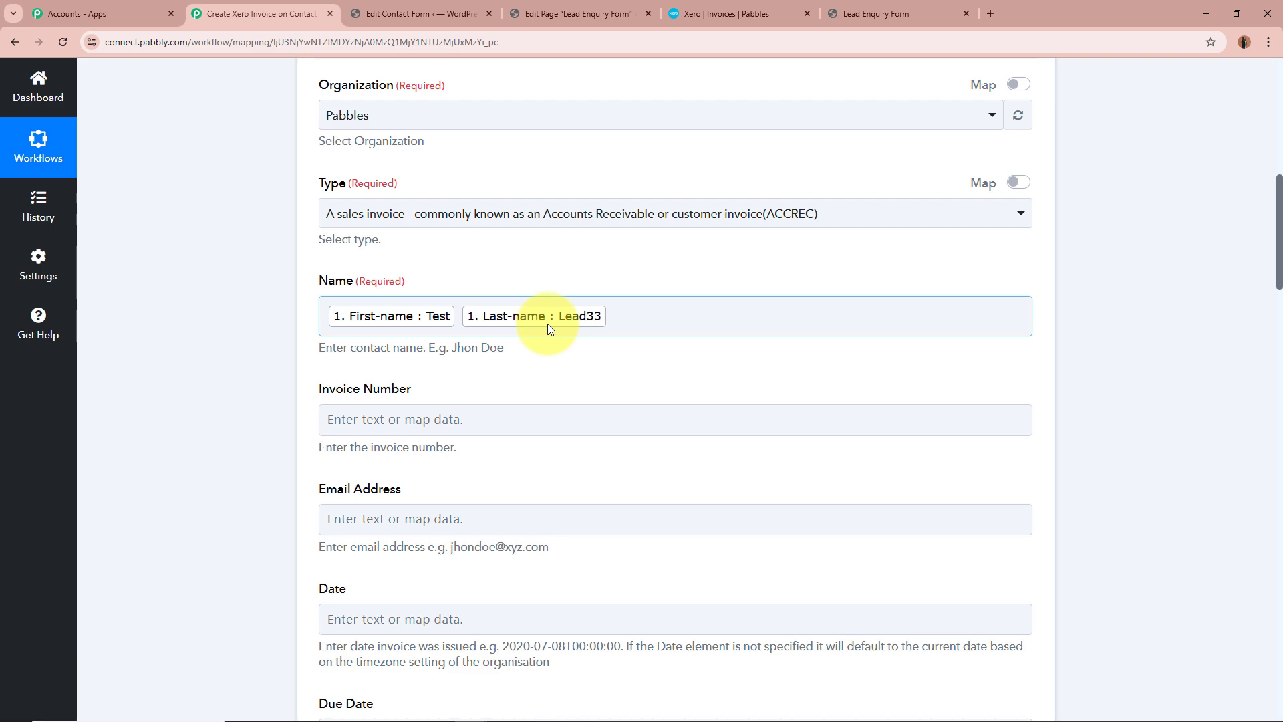
scroll(547, 324, up, 10)
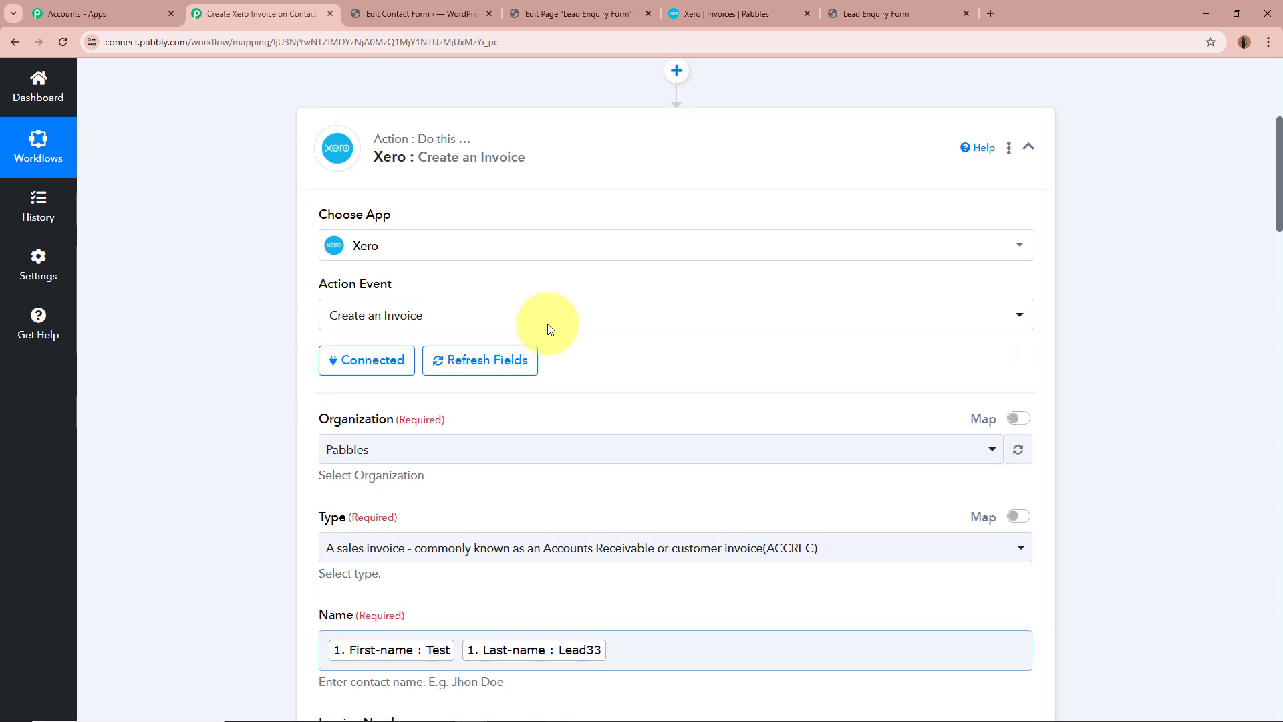
scroll(628, 364, down, 10)
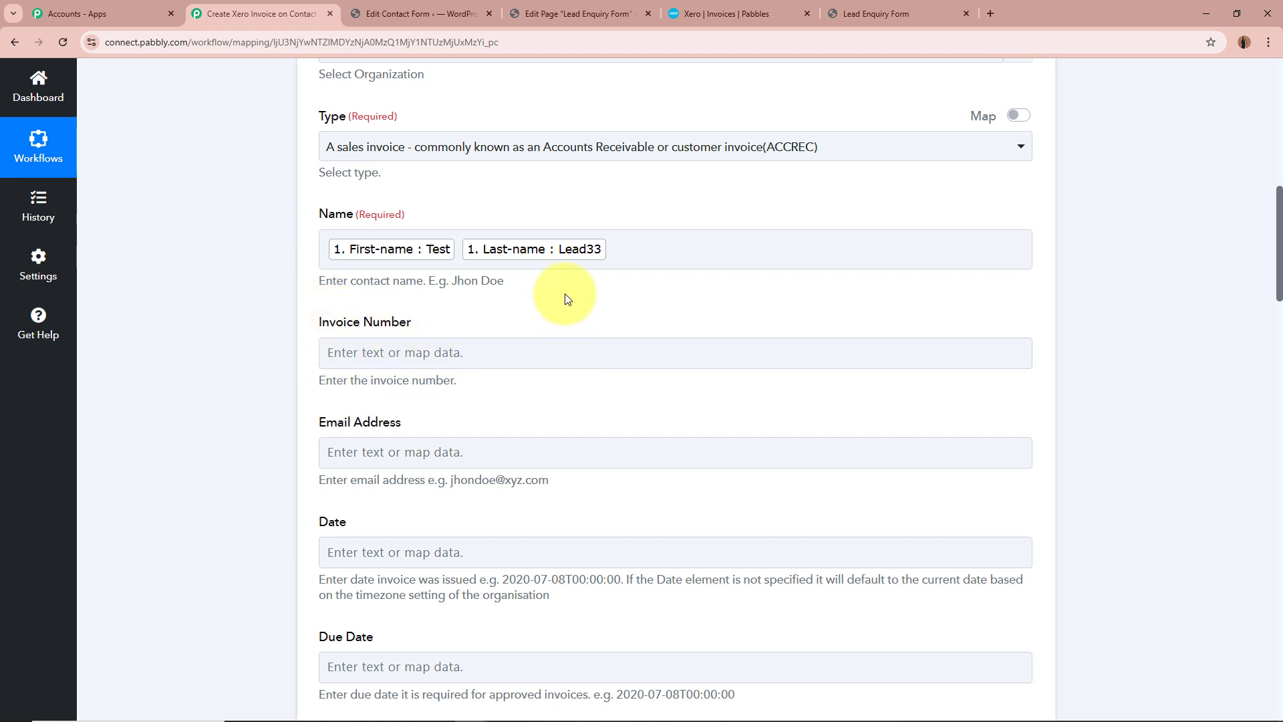
Map the invoice's Email Address to the Your-email value from the Contact Form 7 submission, leaving the invoice number empty
drag(332, 326, 495, 318)
click(217, 334)
scroll(214, 327, down, 2)
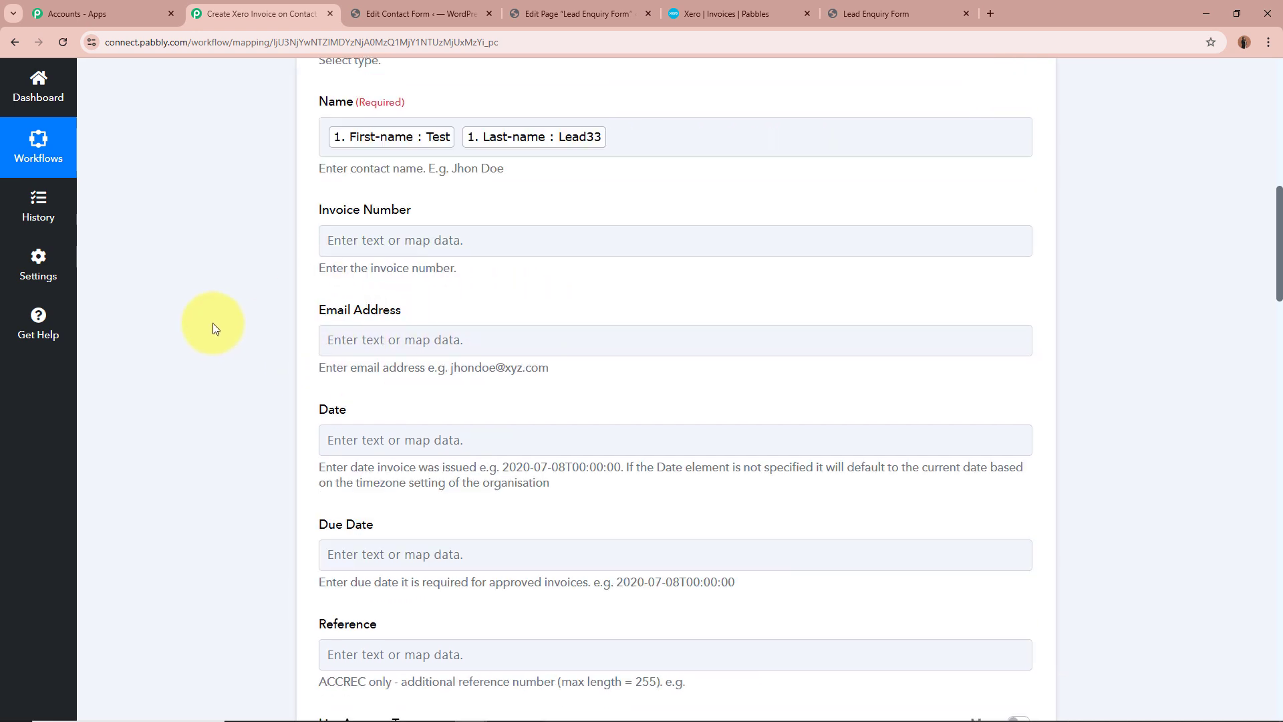
click(481, 319)
click(492, 454)
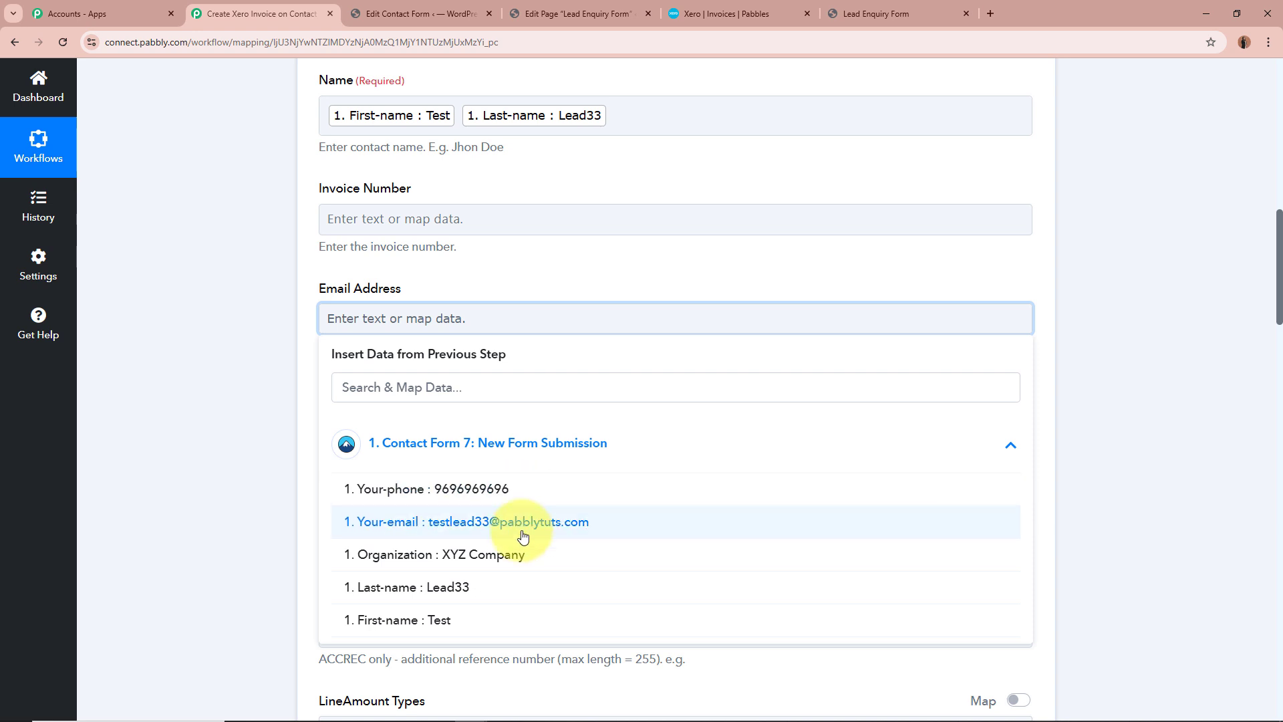
click(523, 537)
click(207, 379)
Set the invoice's due date to 2025-03-31T00:00:00, reusing the example date format given for that field
scroll(208, 378, down, 1)
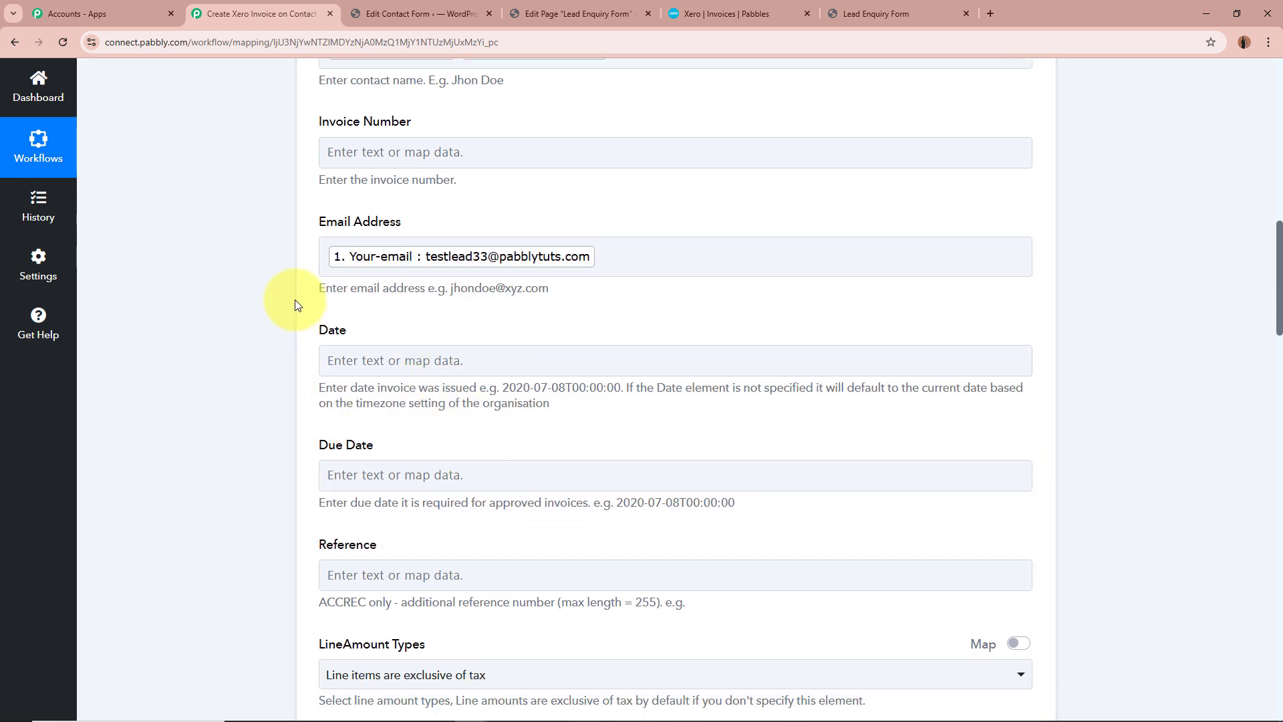
scroll(297, 306, down, 3)
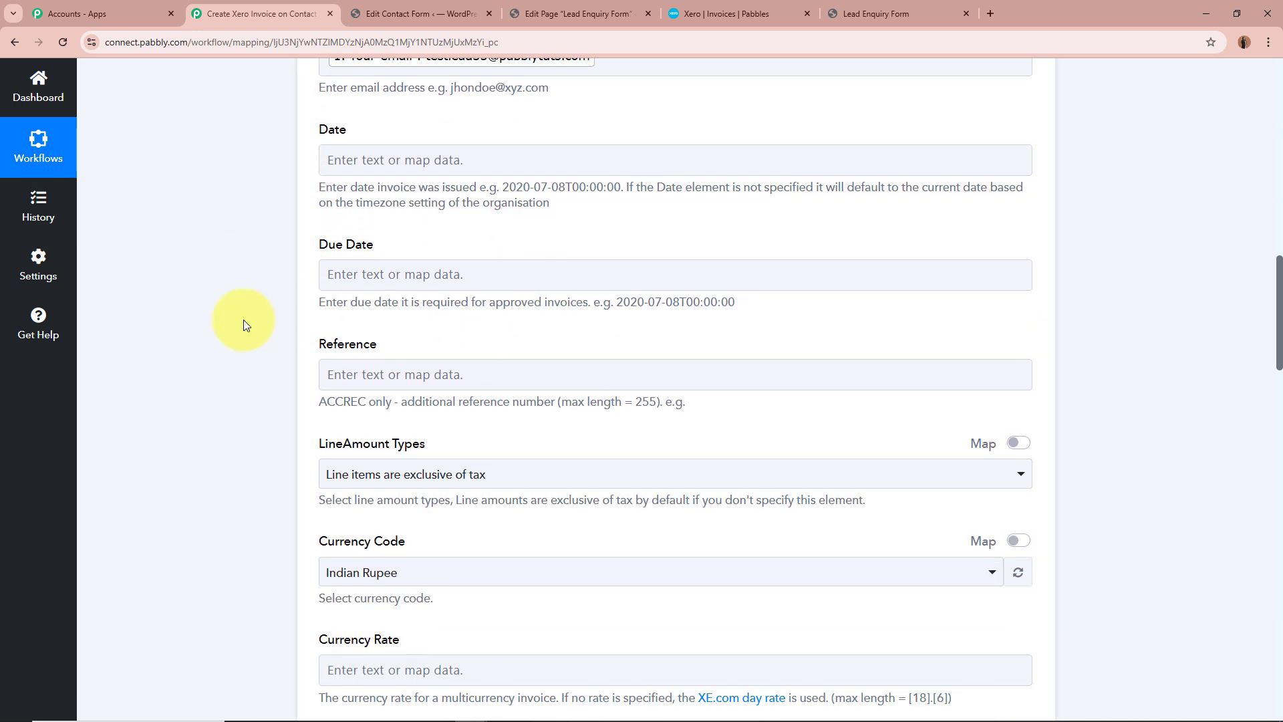
drag(384, 265, 316, 244)
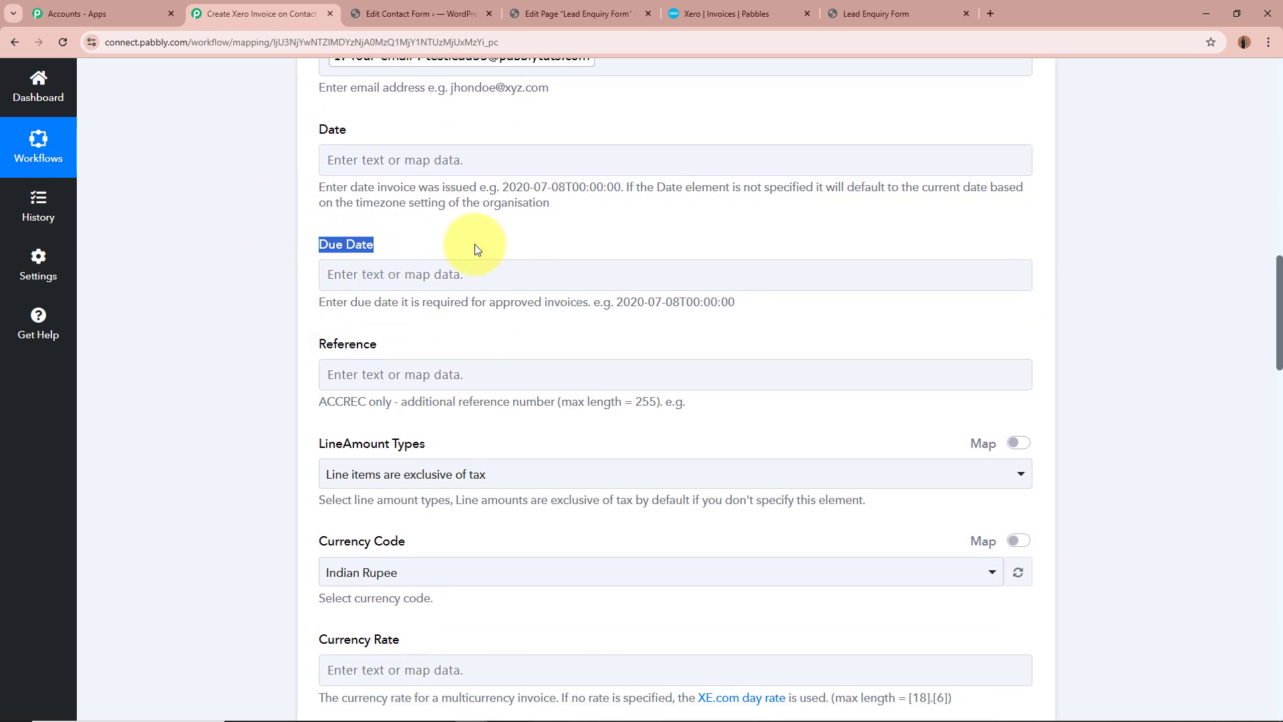
click(157, 278)
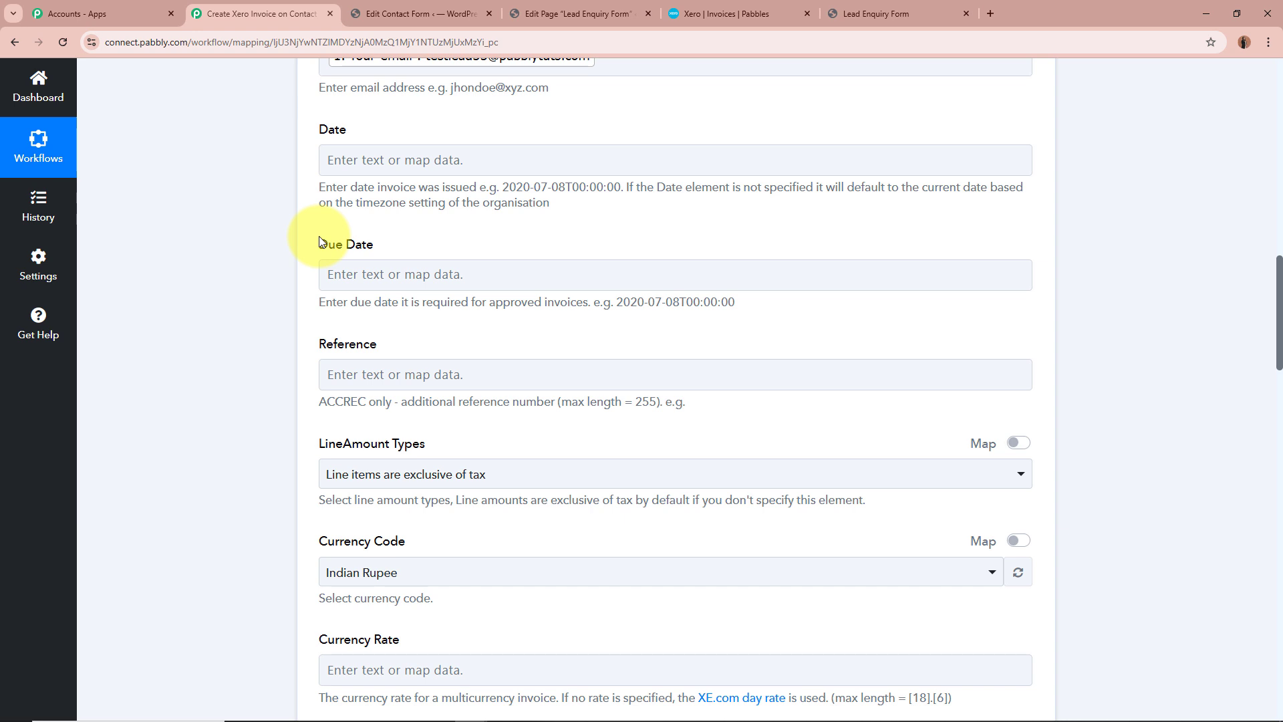
drag(616, 302, 795, 307)
key(ctrl+c)
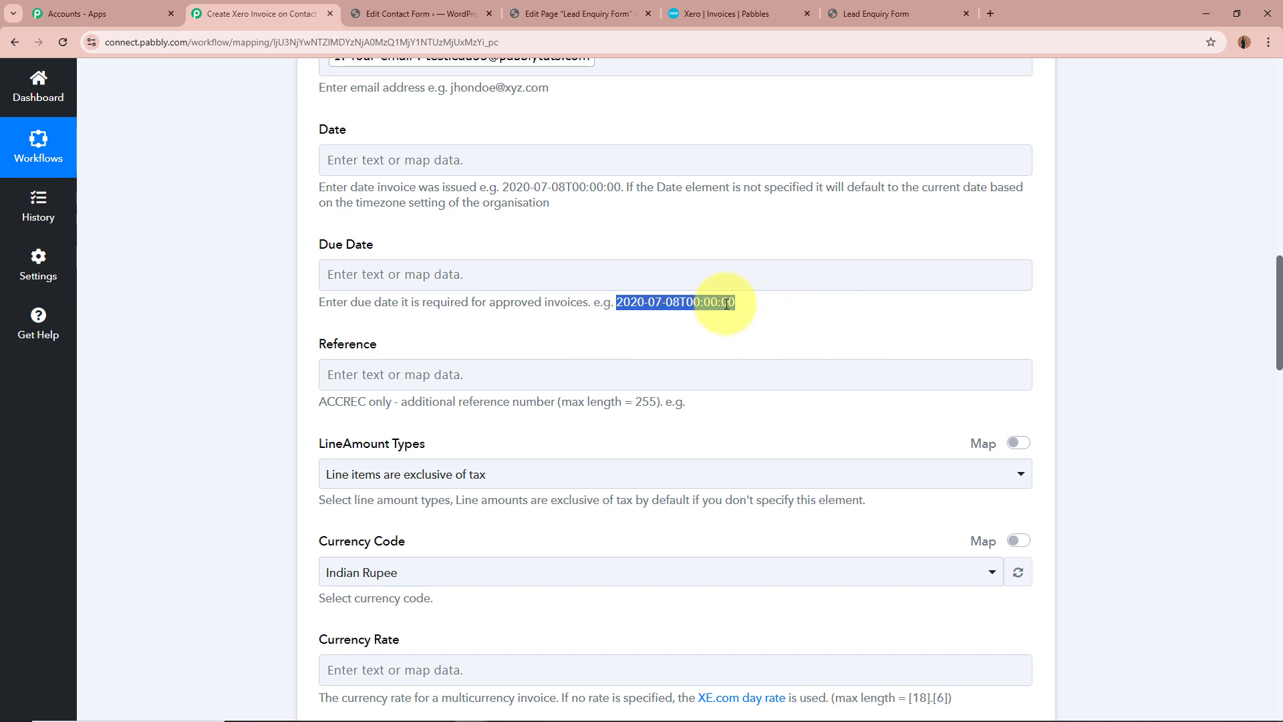
click(612, 277)
key(ctrl+v)
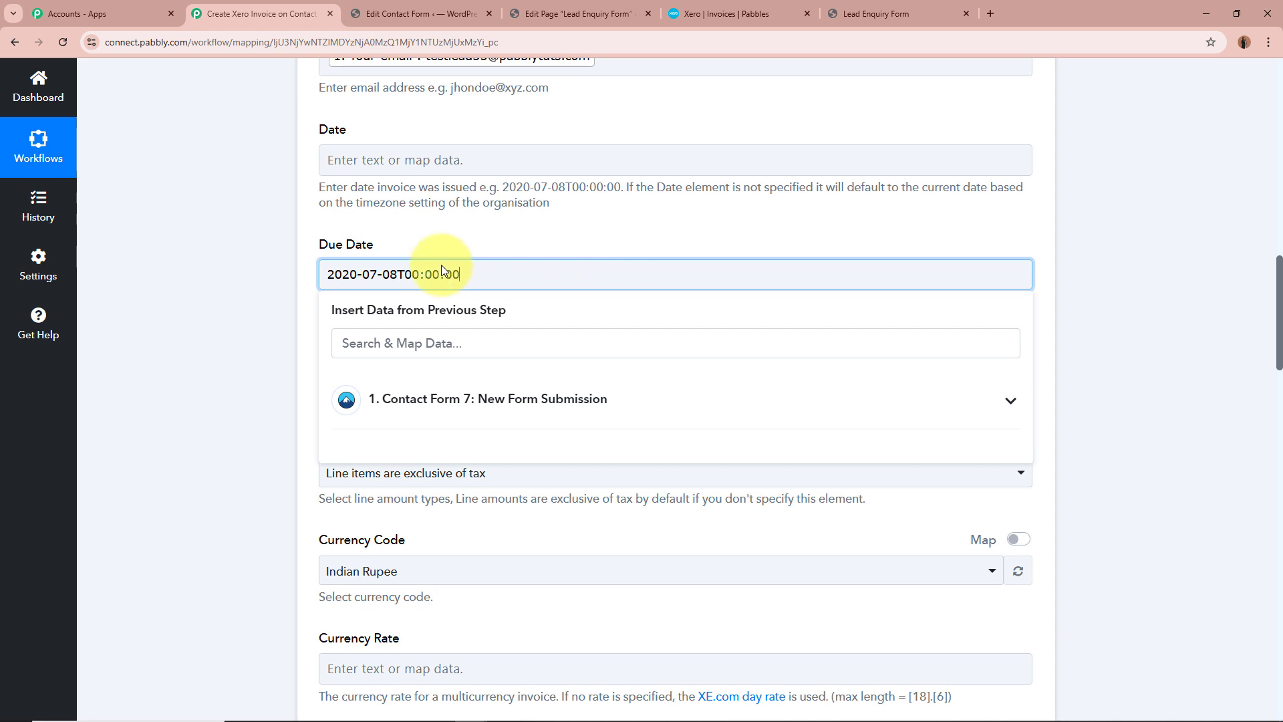
click(354, 274)
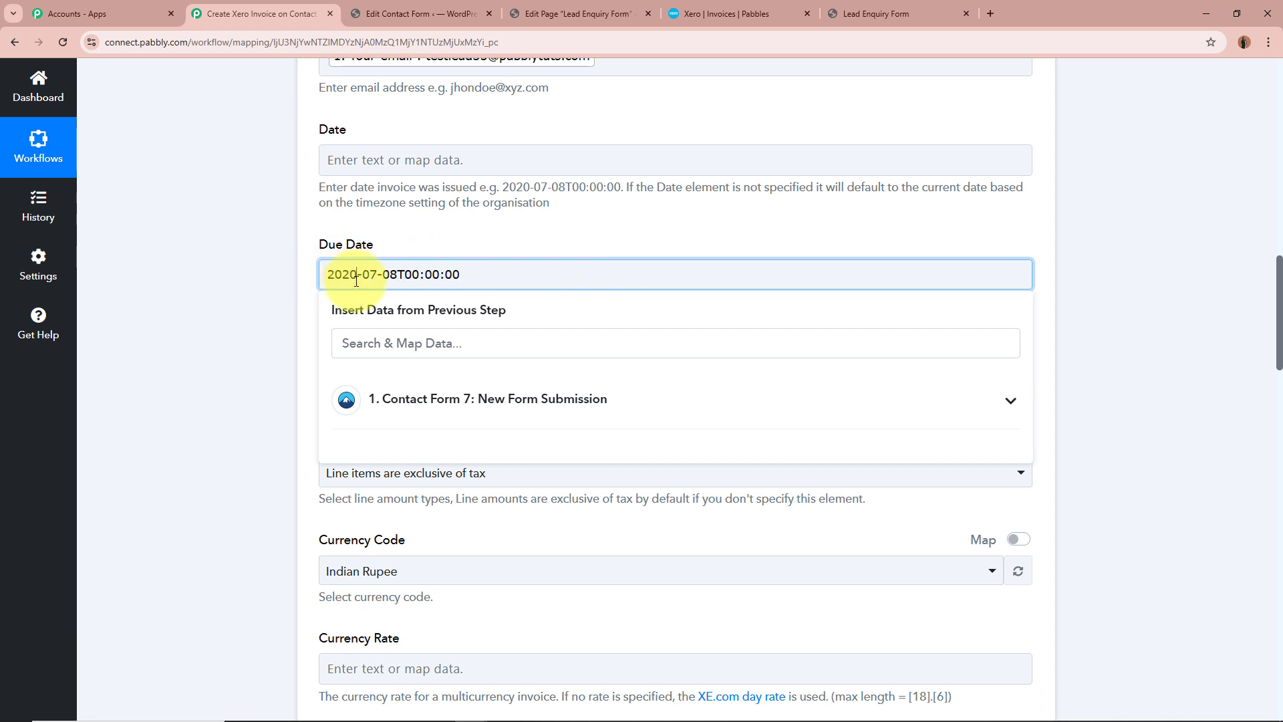
key(BackSpace)
text(5)
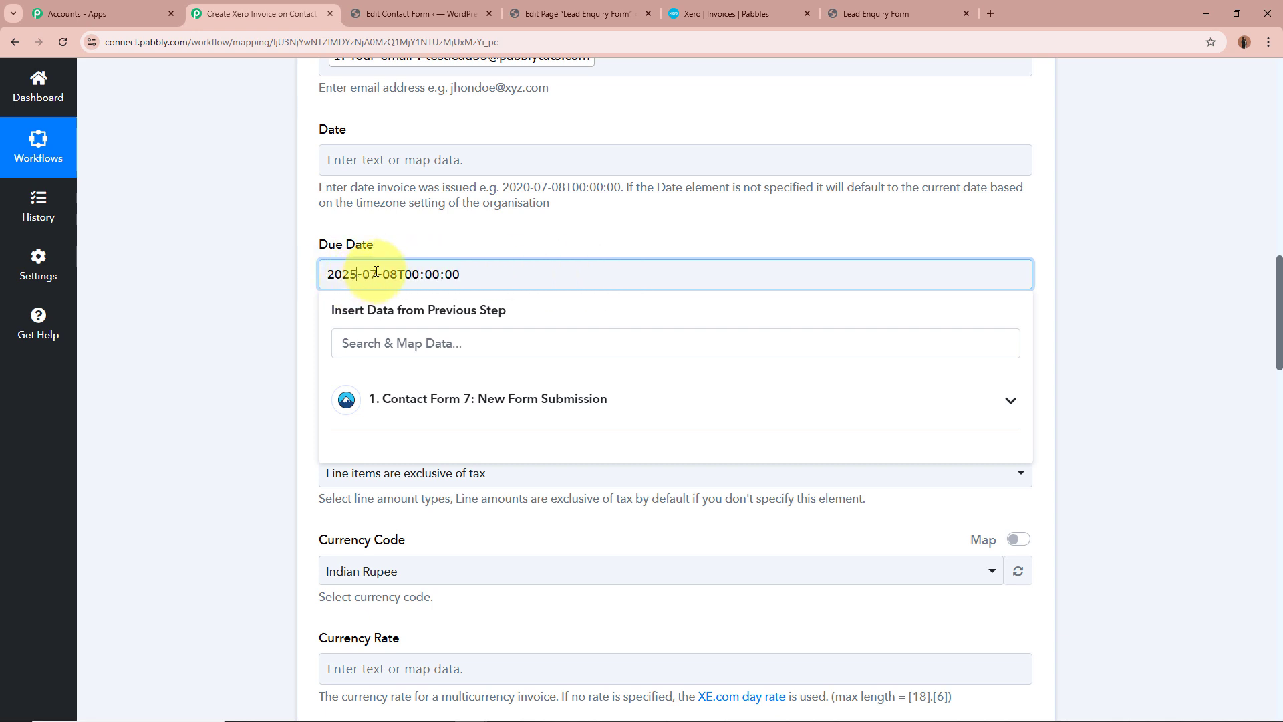
click(376, 274)
key(BackSpace)
text(3)
click(397, 275)
key(BackSpace)
key(BackSpace)
text(31)
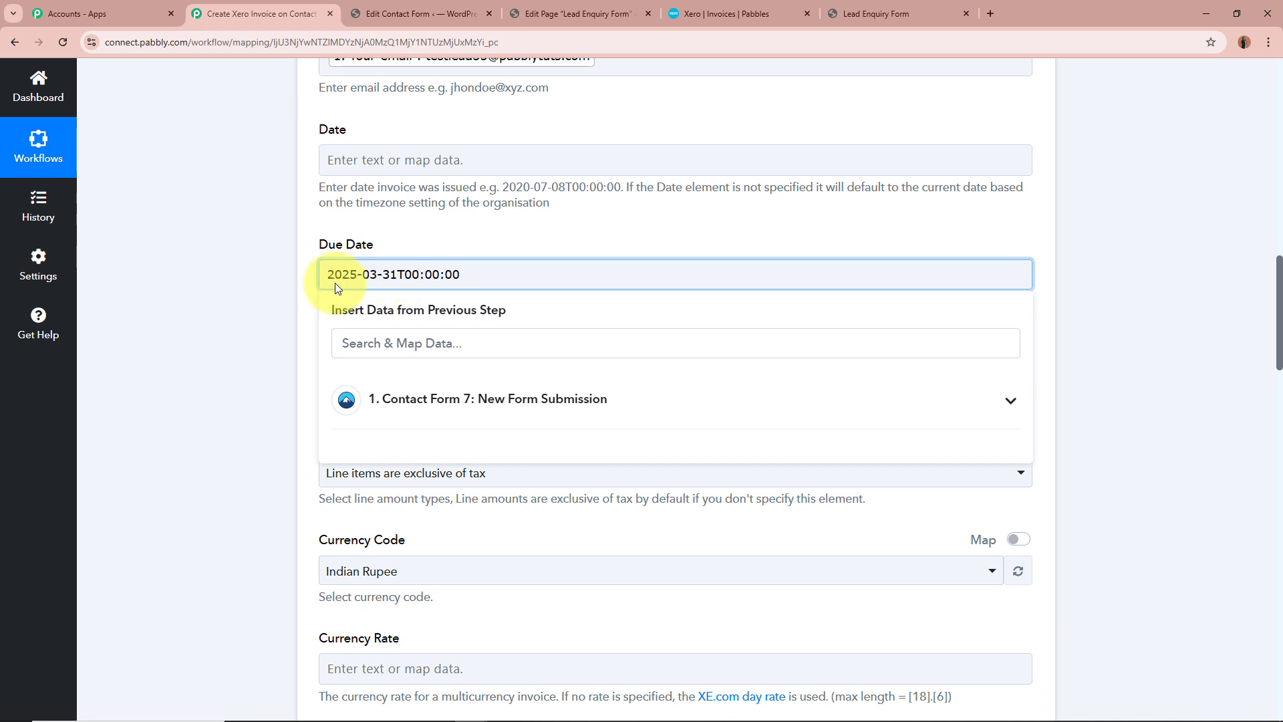
click(207, 302)
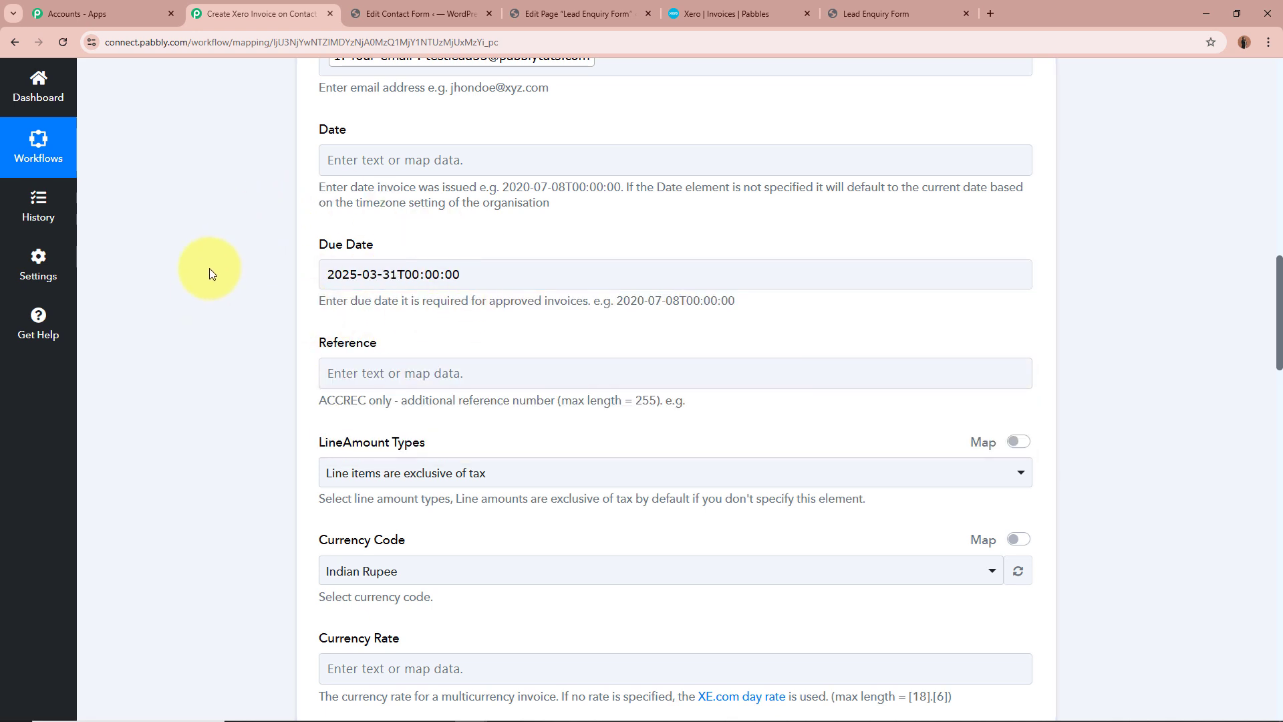
Choose "Line items are exclusive of tax" as the line amount type and Indian Rupee as the currency code
scroll(210, 270, down, 2)
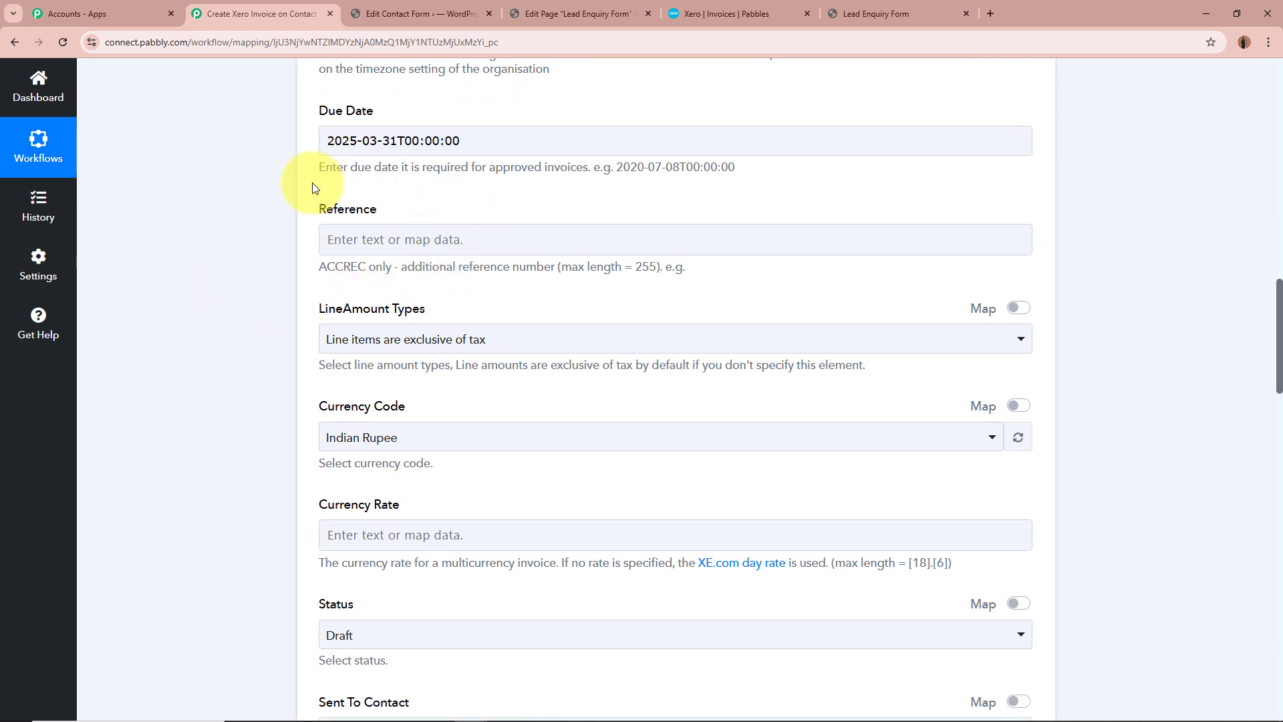
scroll(312, 187, down, 2)
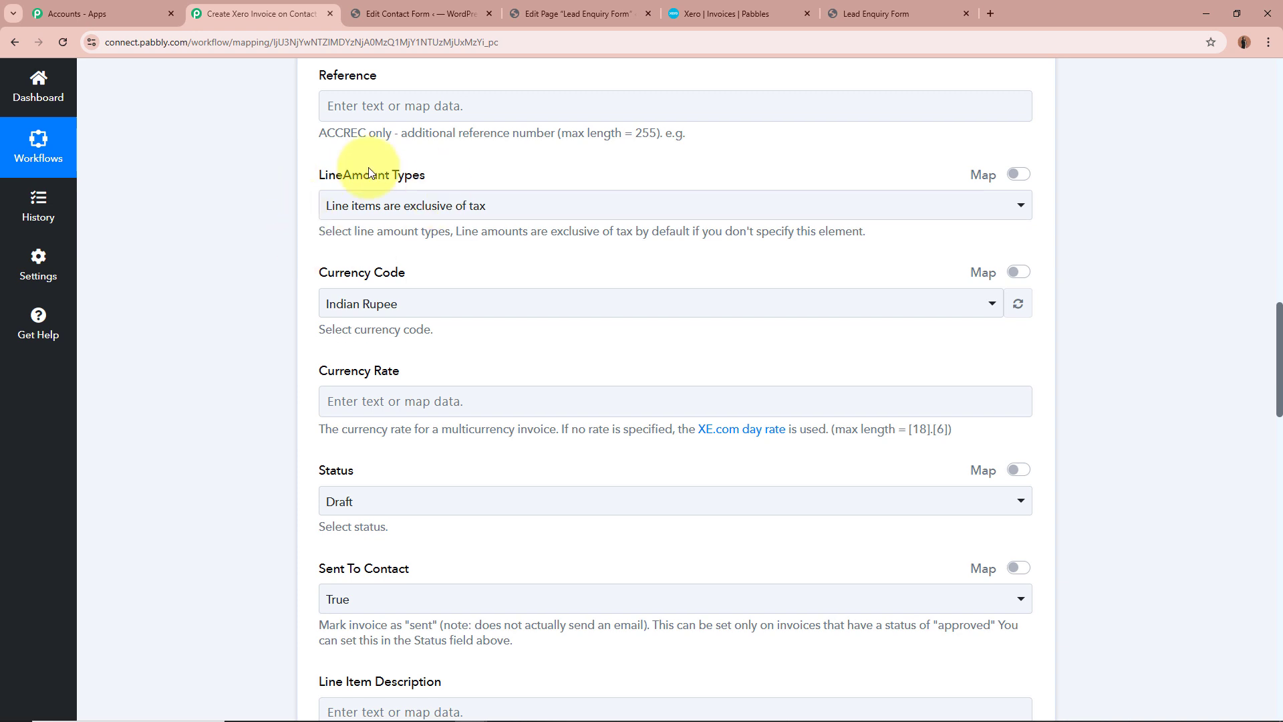
click(500, 208)
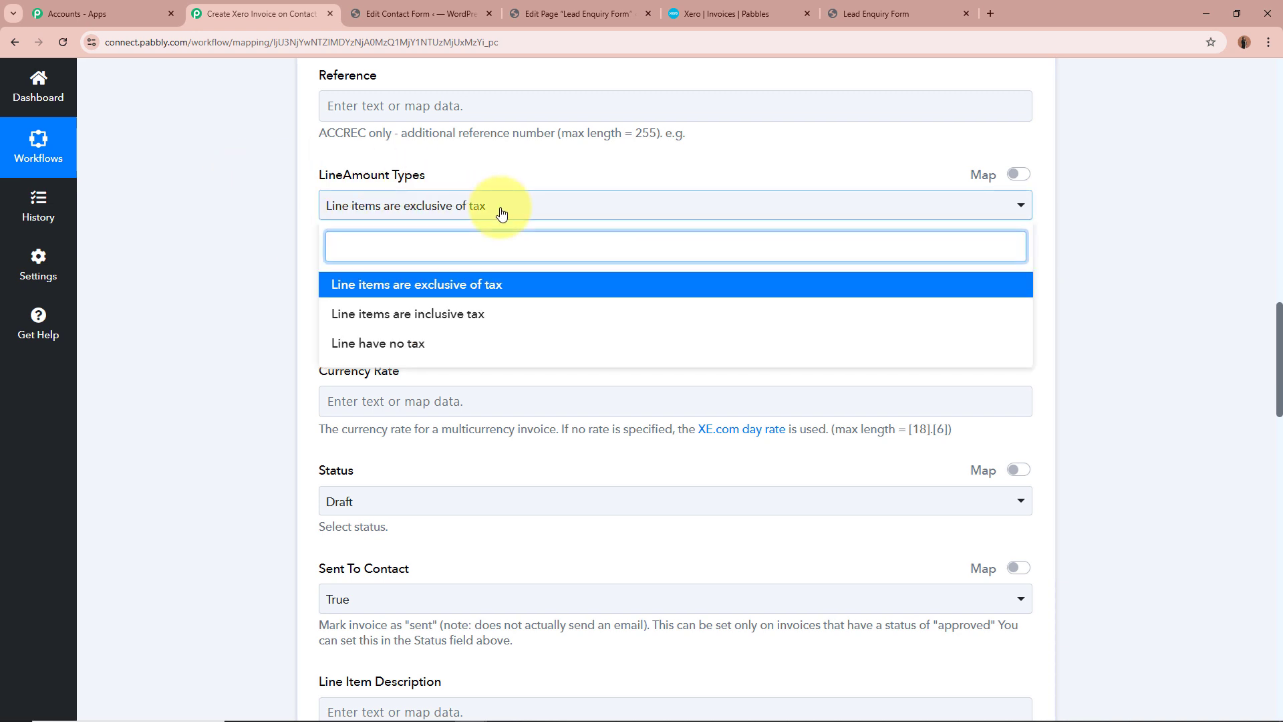
click(338, 284)
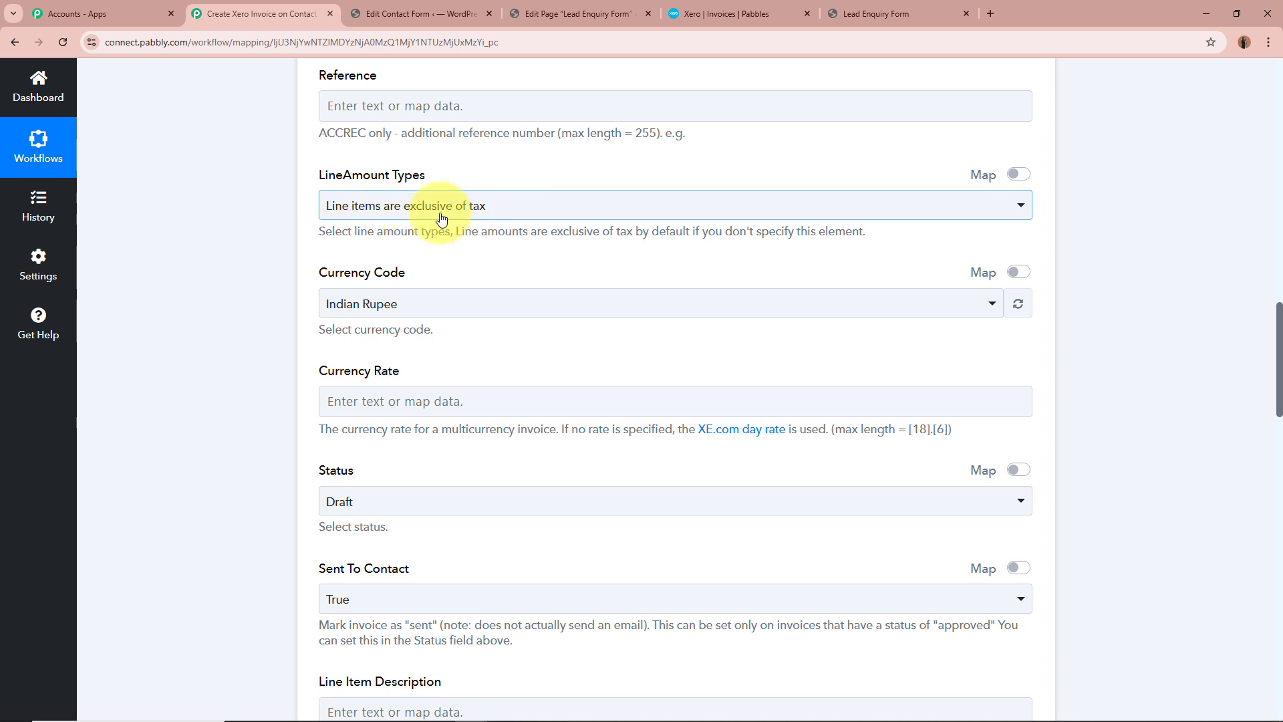
scroll(263, 233, down, 1)
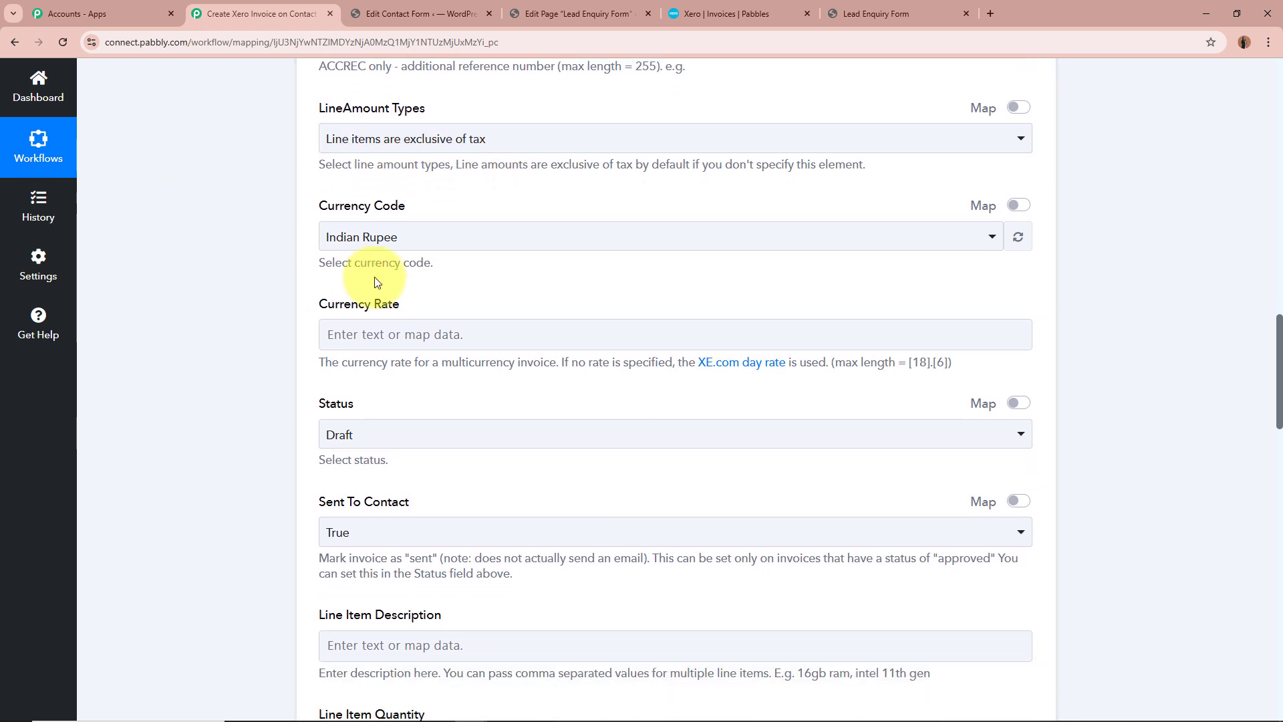
click(367, 239)
click(337, 304)
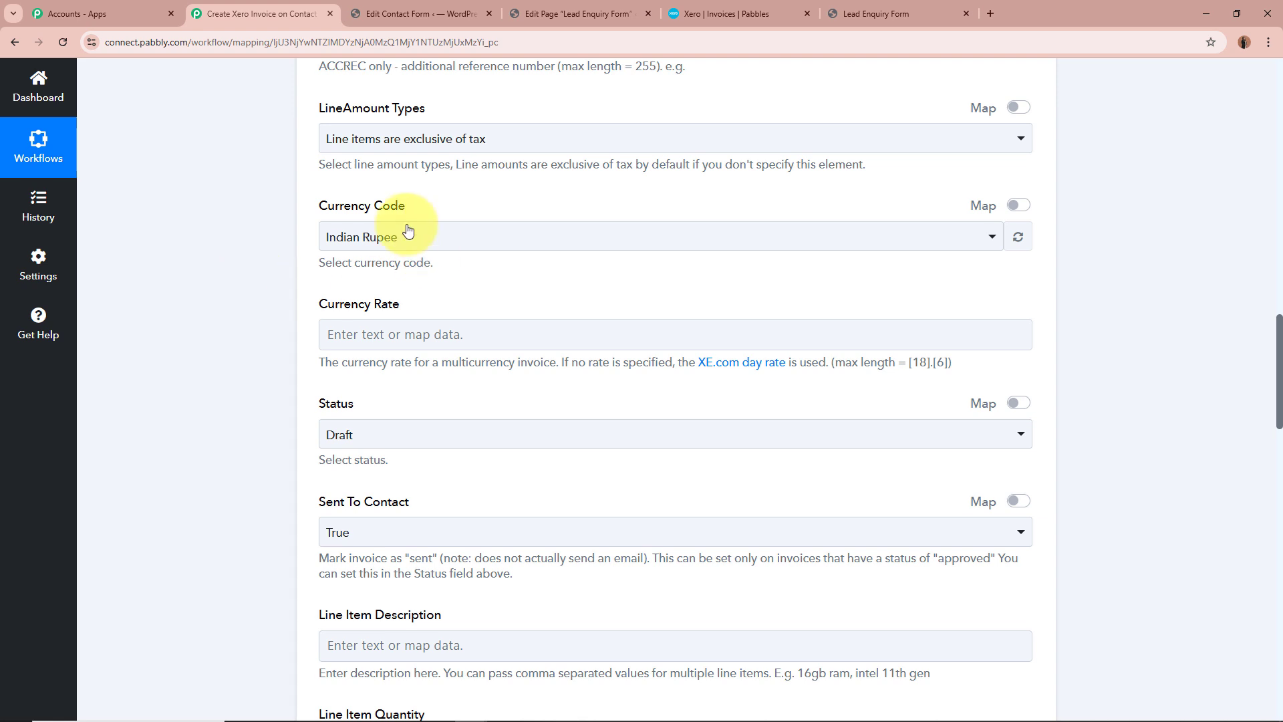
Set the invoice status to Draft and Sent To Contact to False
scroll(278, 242, down, 3)
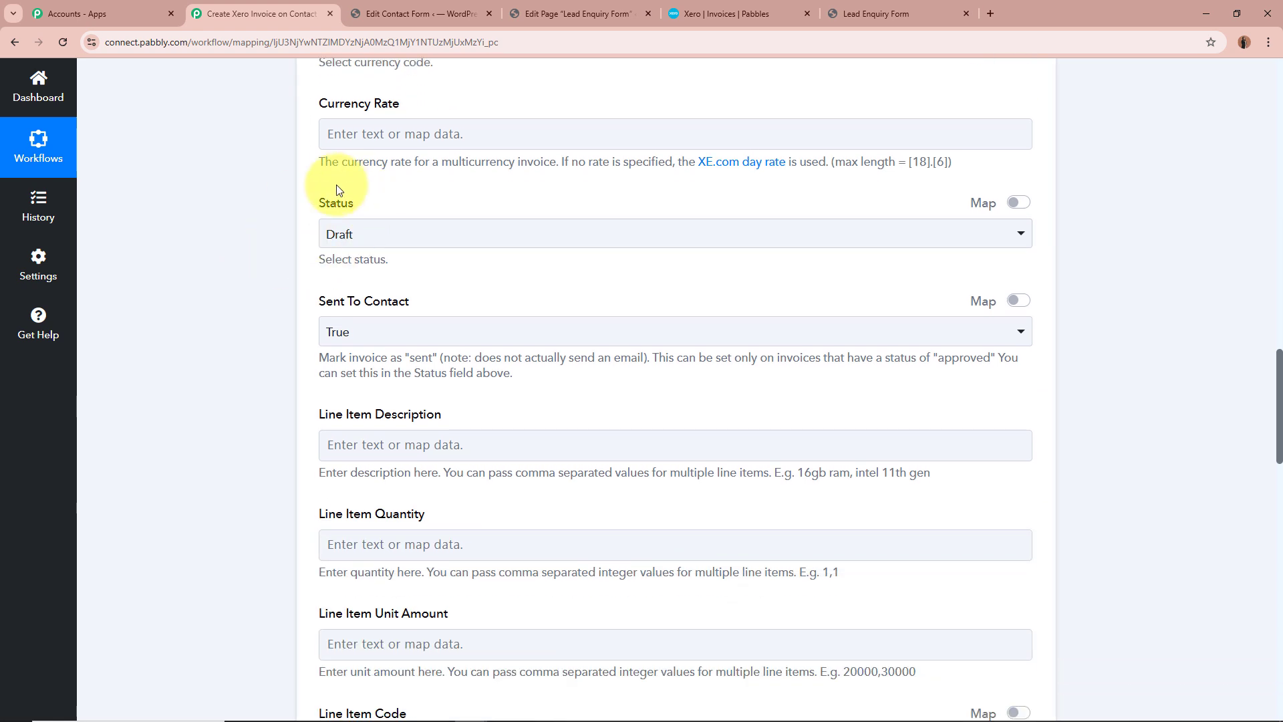
click(364, 240)
click(363, 307)
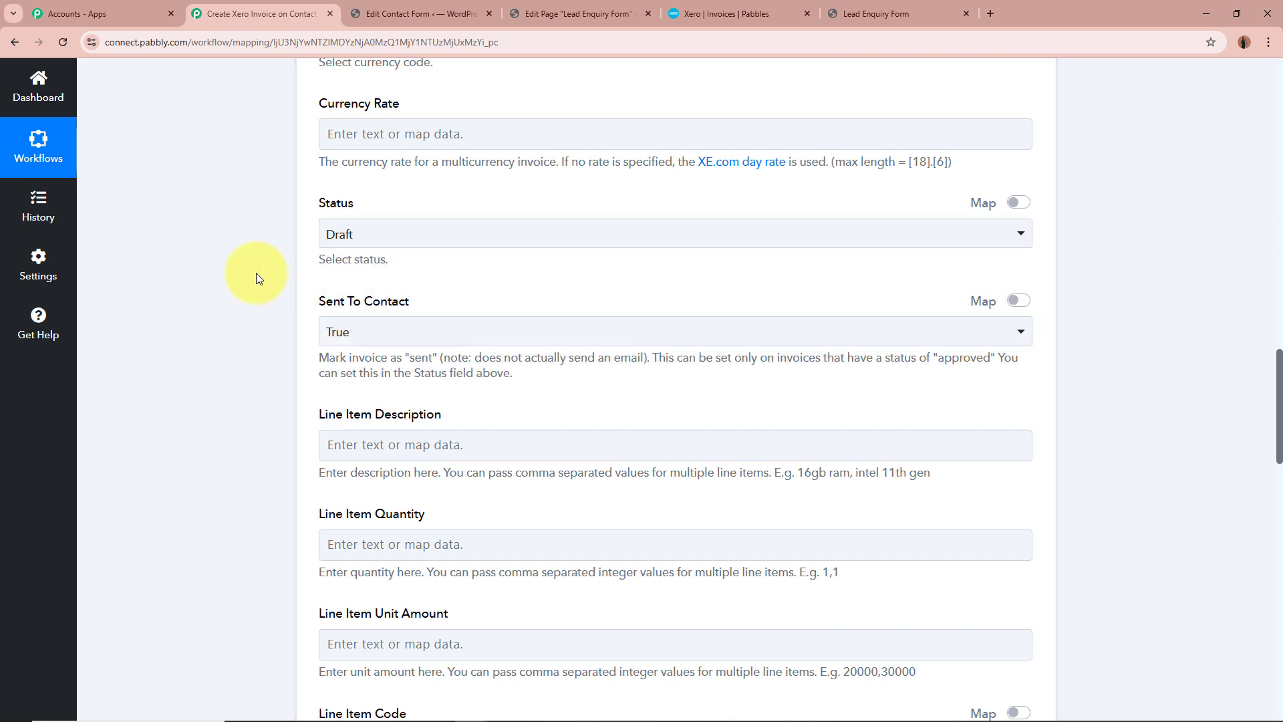
scroll(256, 273, down, 1)
click(405, 265)
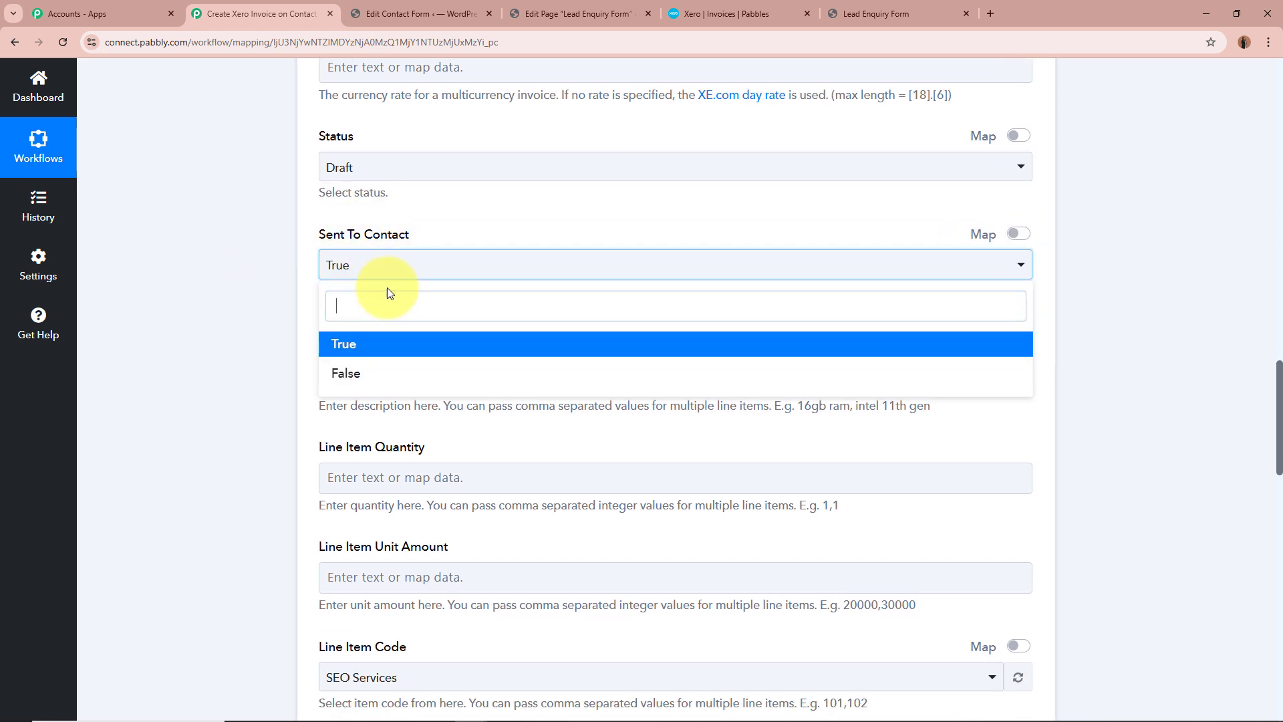
click(378, 373)
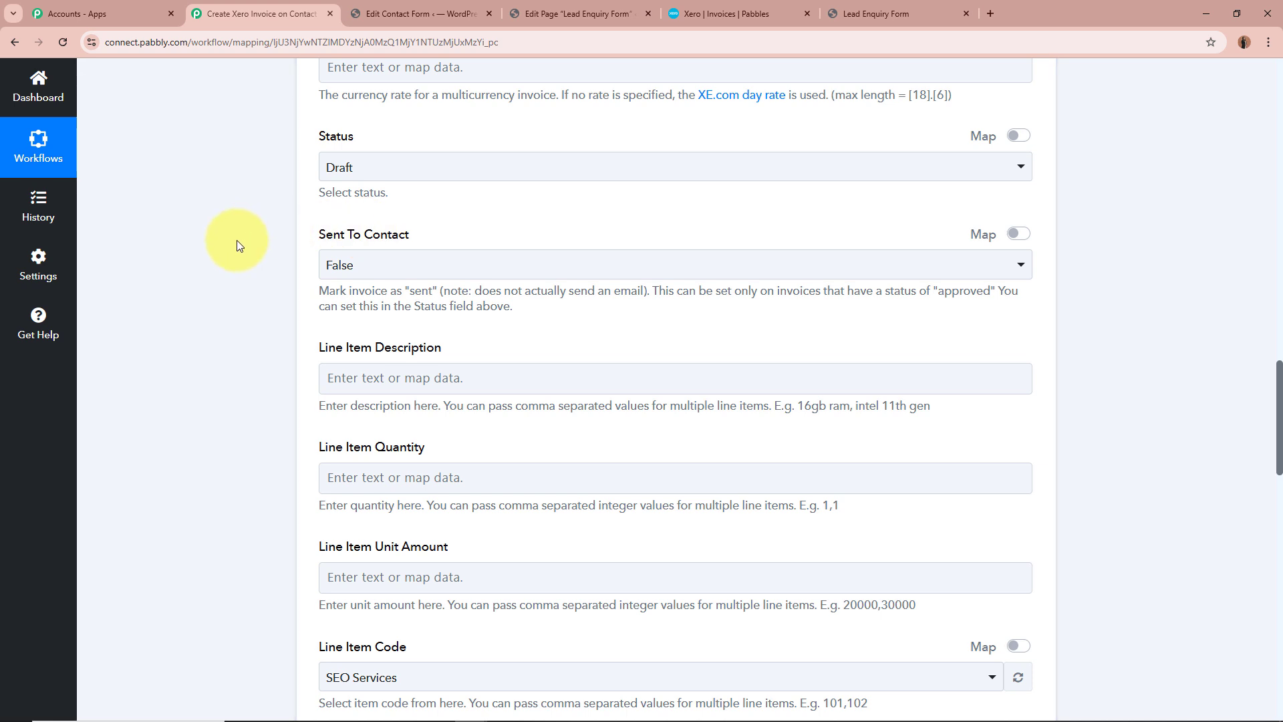
Enter a line item quantity of 1 and a unit amount of 49999, leaving the line item description empty
scroll(236, 245, down, 2)
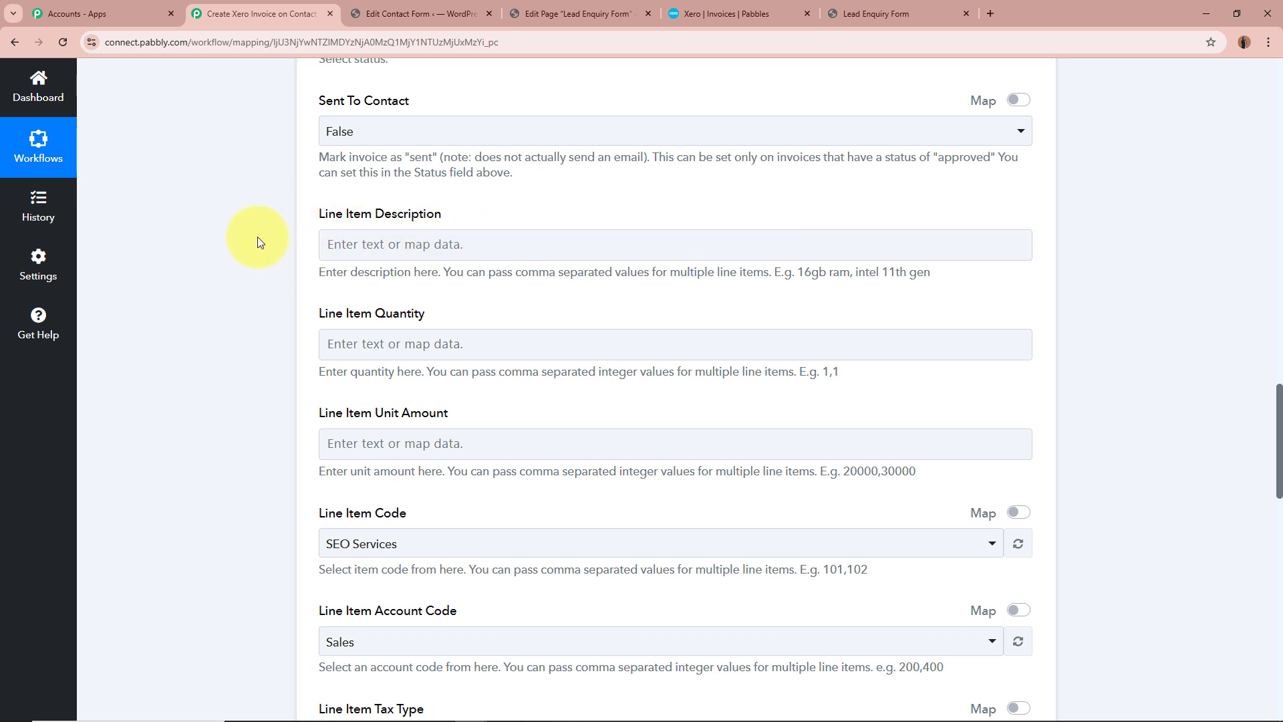
scroll(258, 224, down, 1)
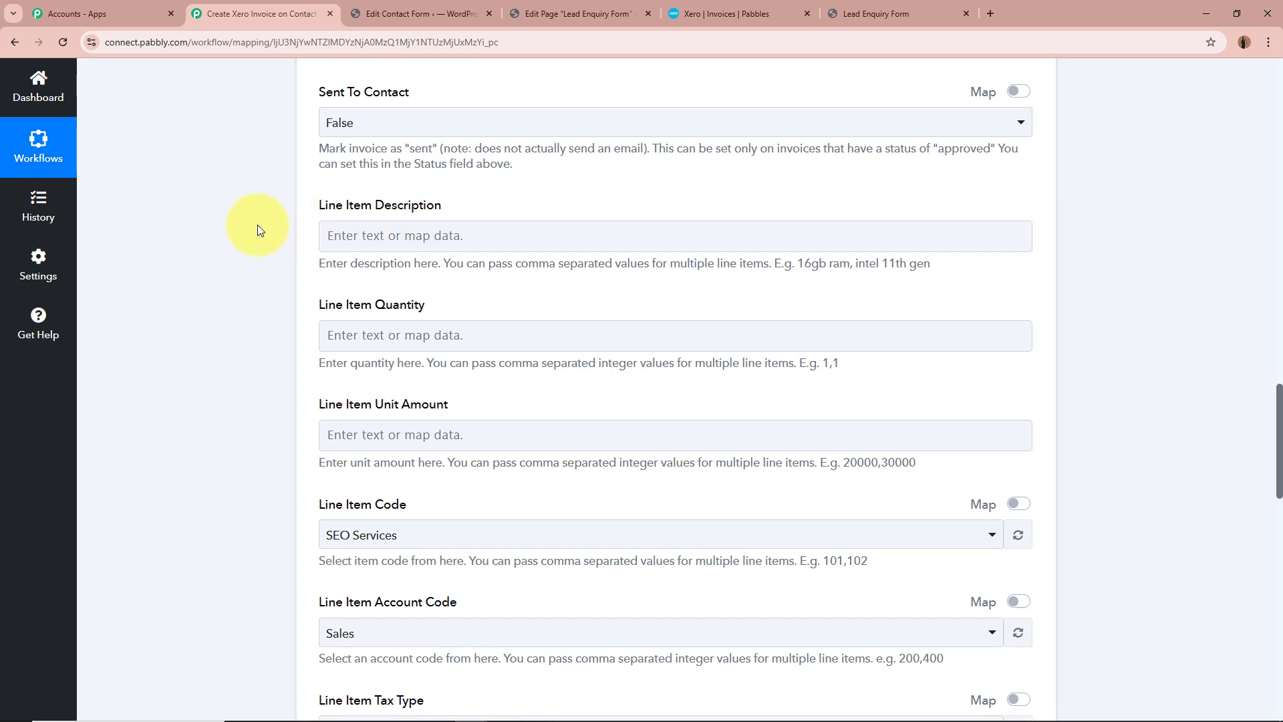
scroll(258, 225, down, 1)
click(487, 214)
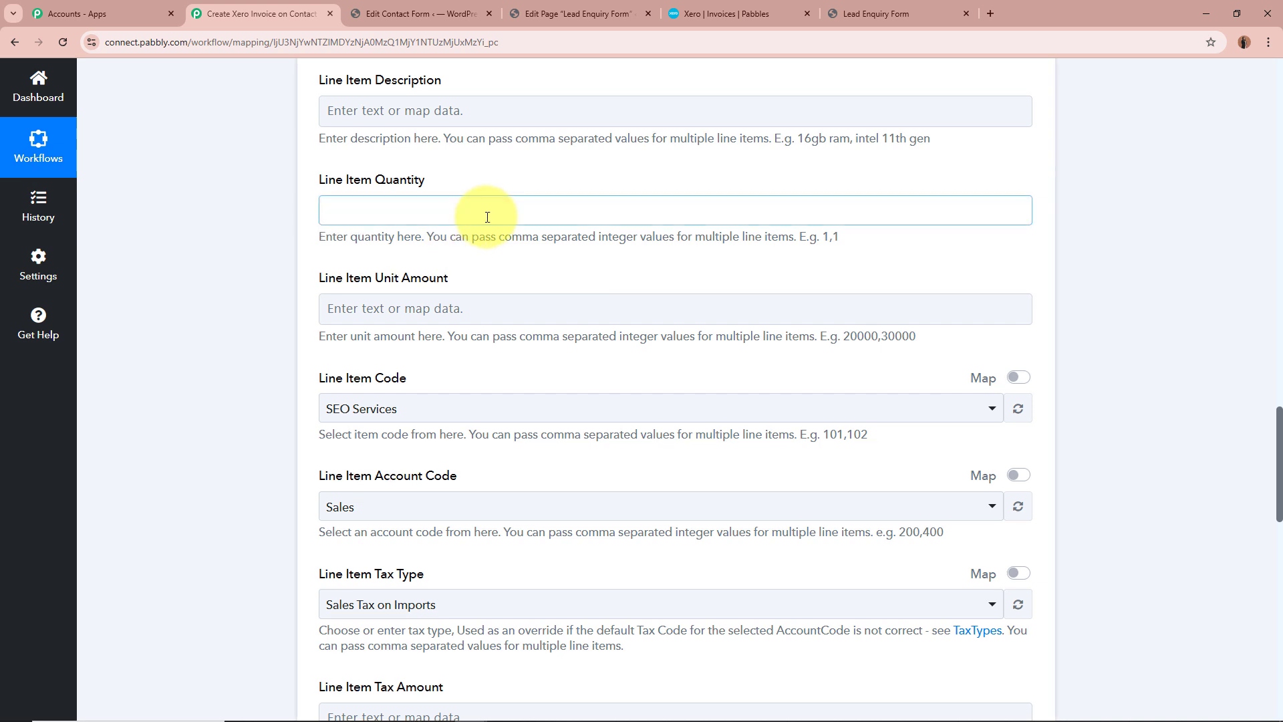
click(211, 229)
scroll(267, 209, down, 1)
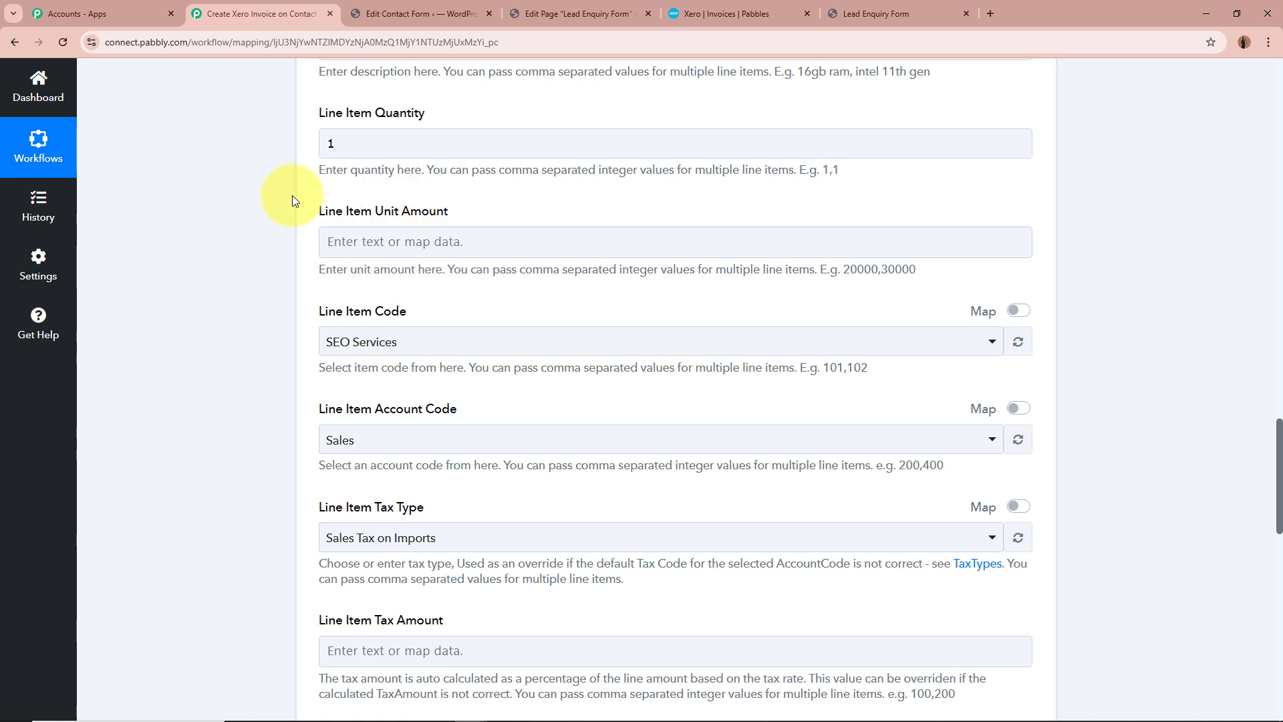
click(443, 240)
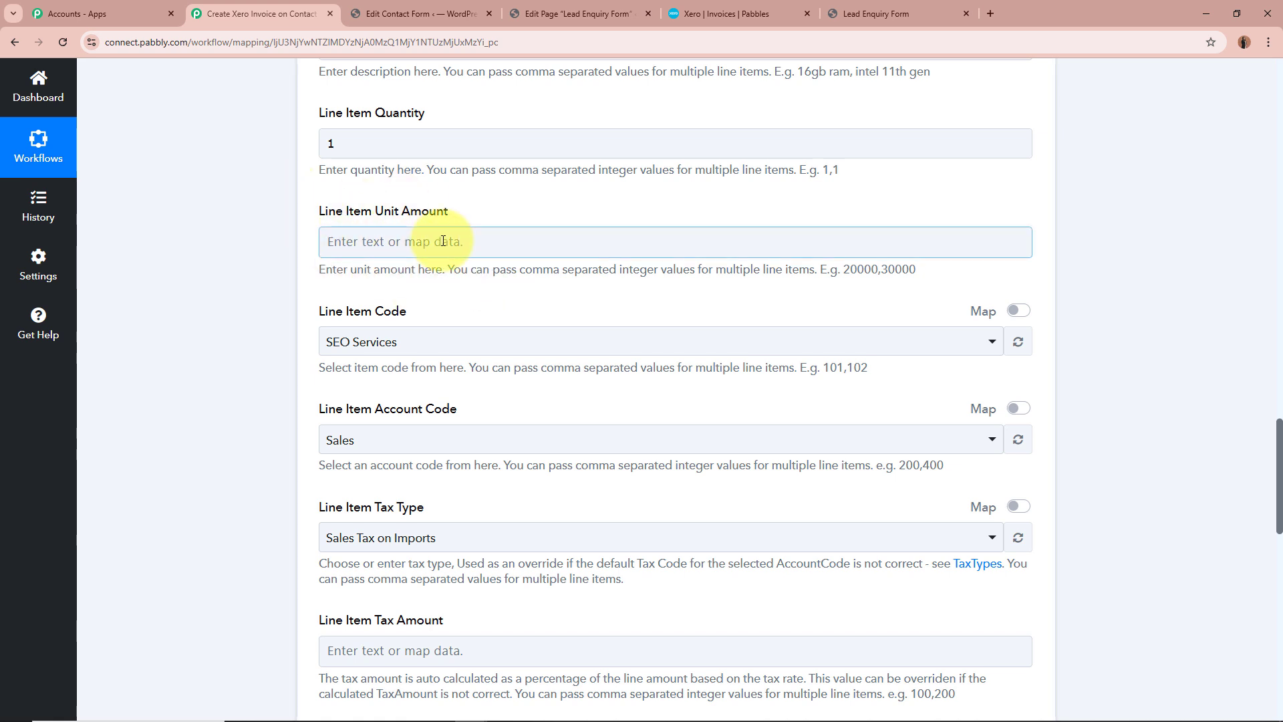
click(443, 241)
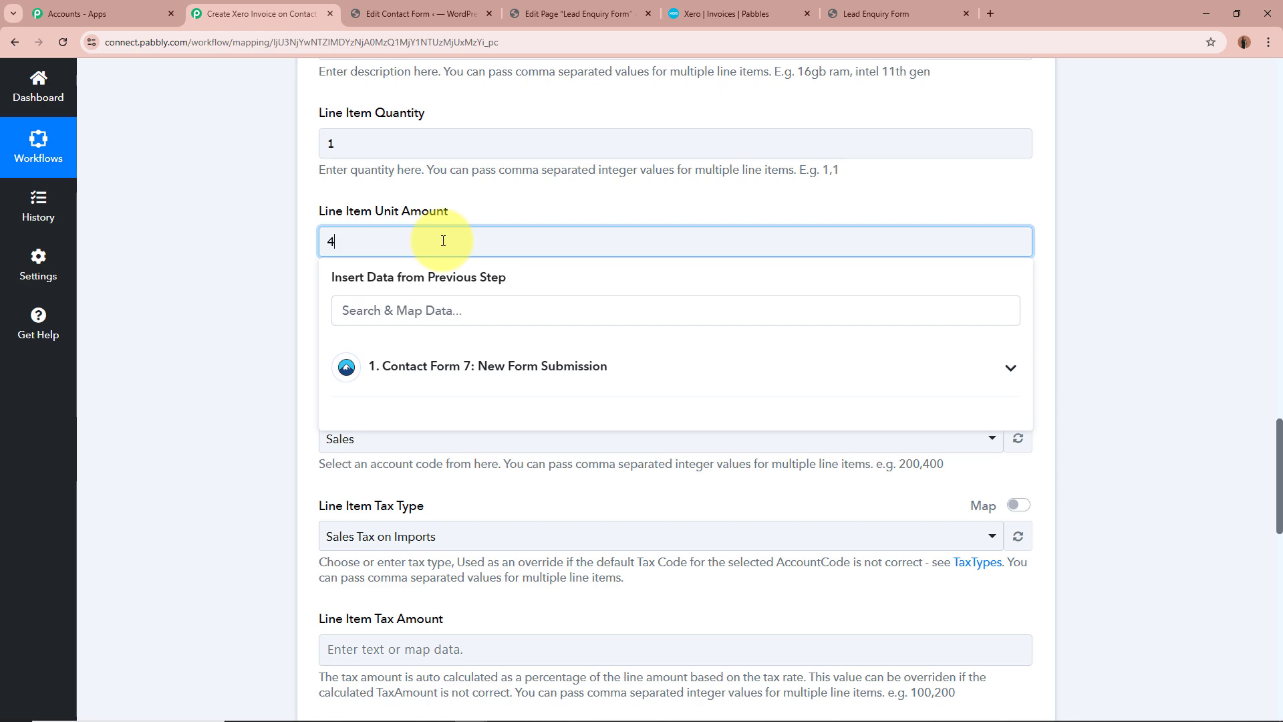
click(264, 243)
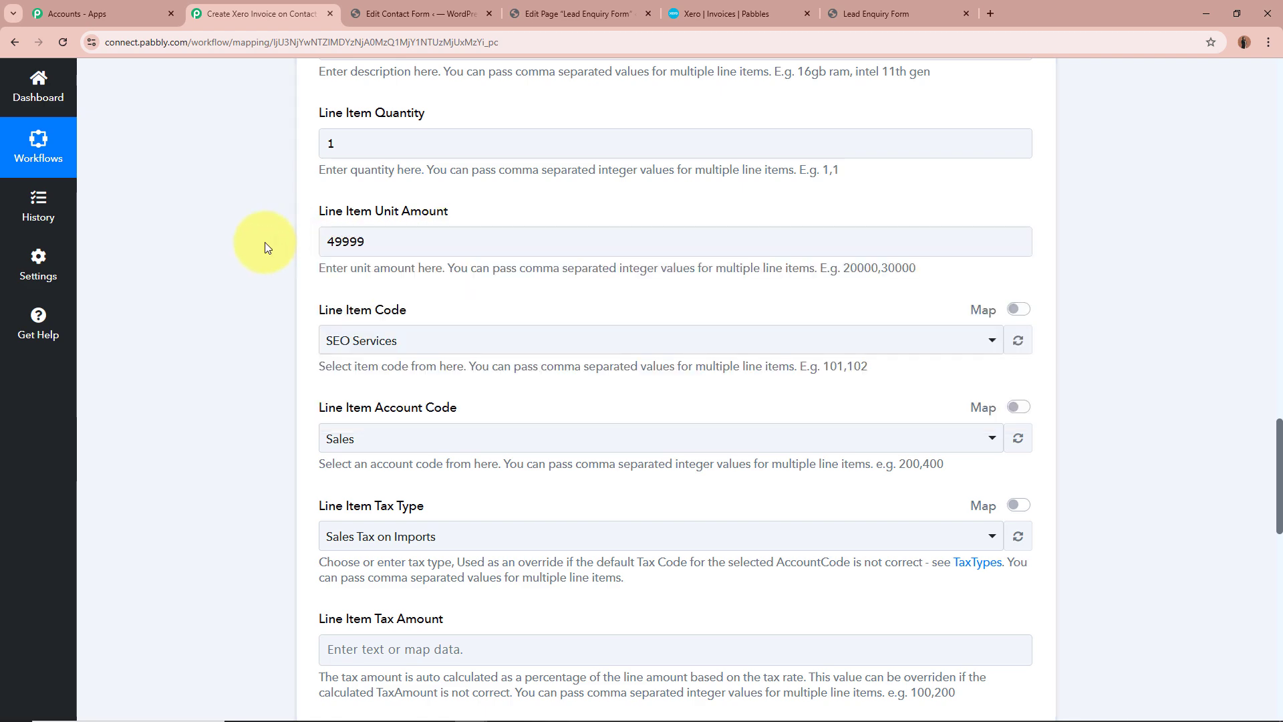
Switch to Xero and open the Digital Marketing item in the products and services list to check its sale price
click(748, 3)
click(210, 126)
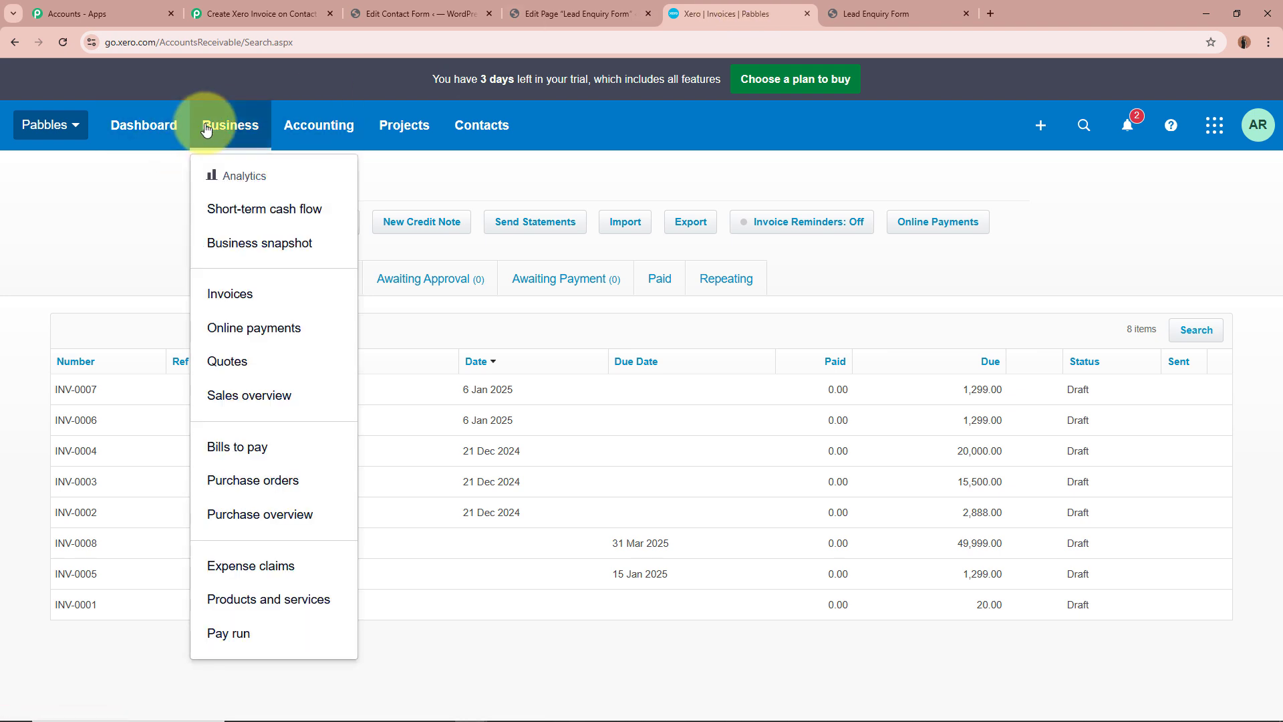
click(271, 599)
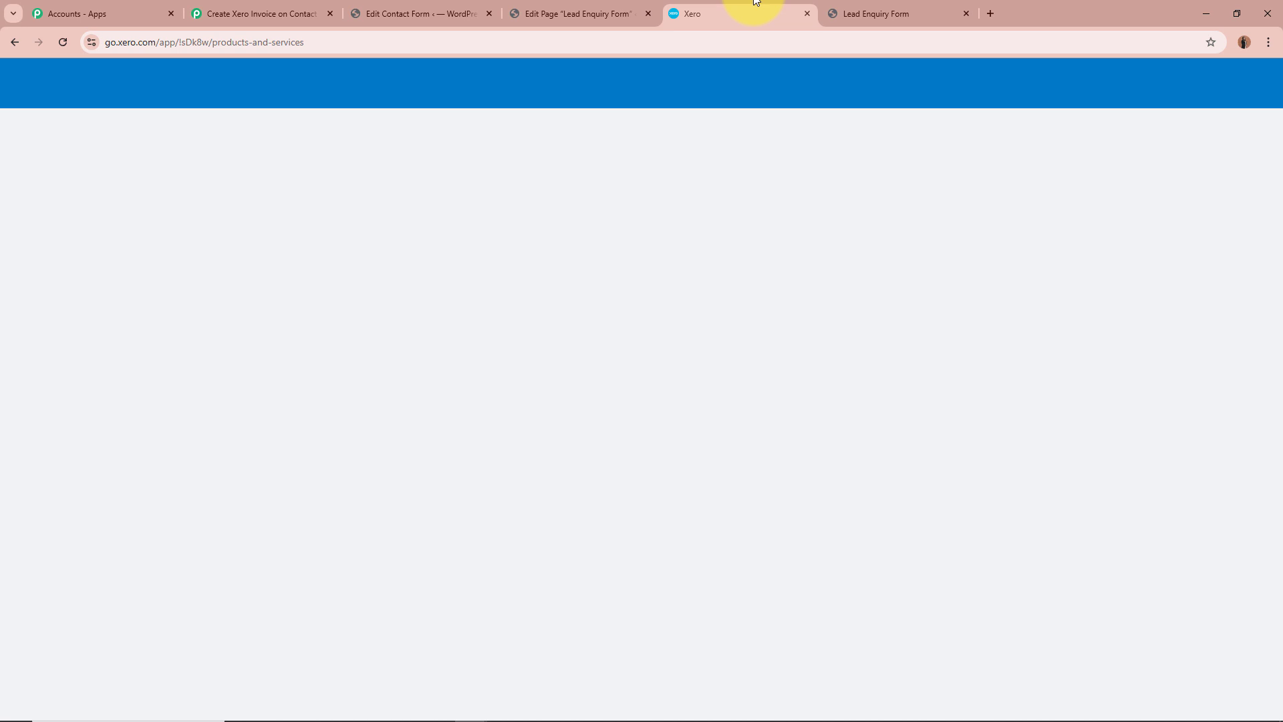
click(844, 7)
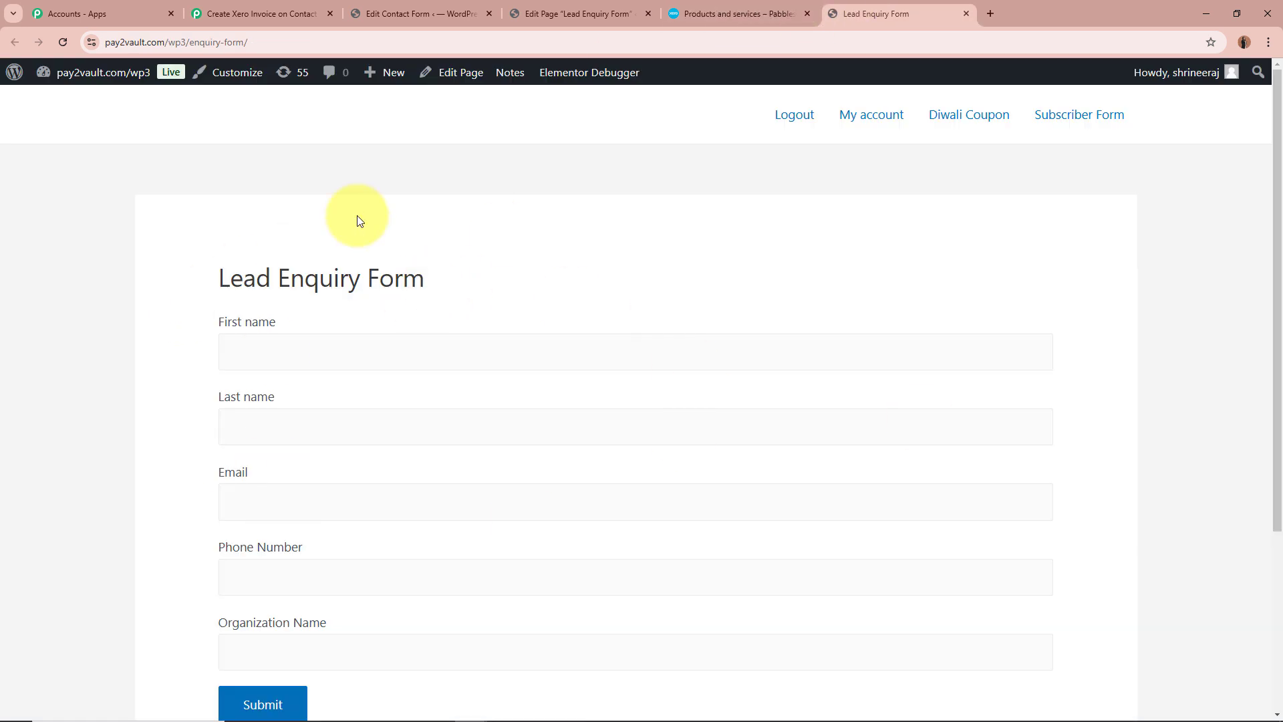
click(730, 12)
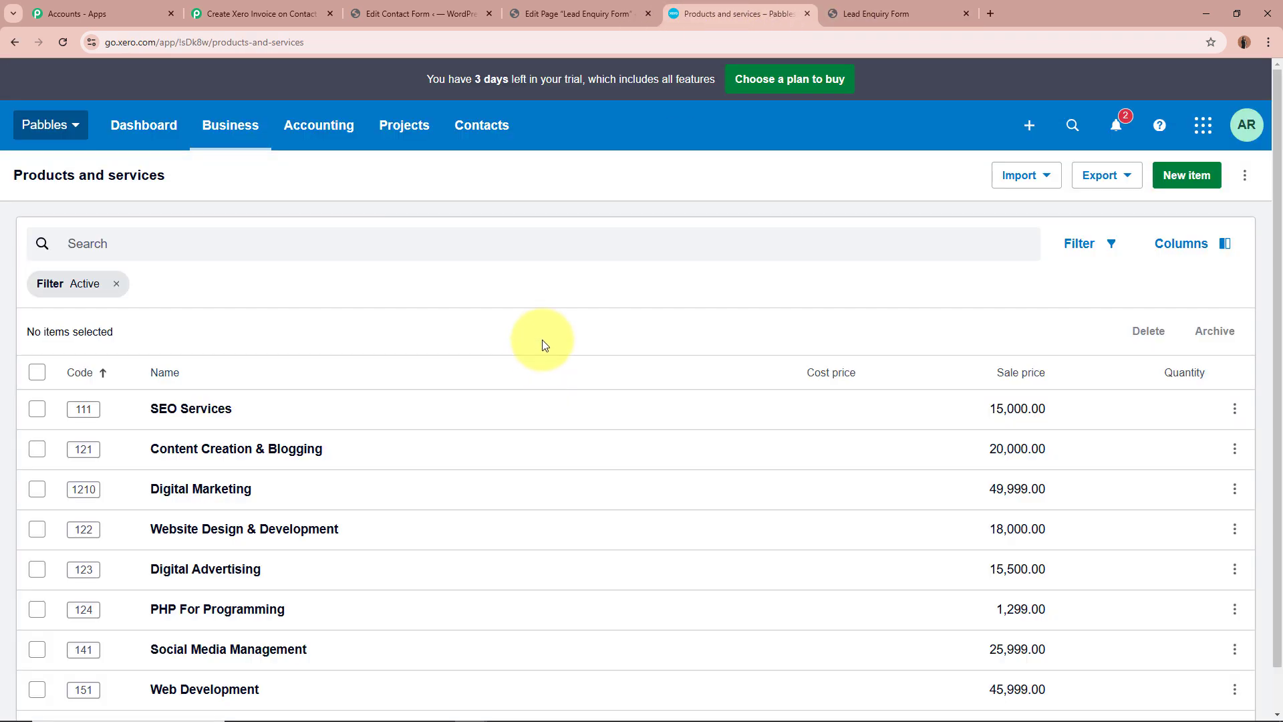
scroll(542, 341, down, 1)
click(202, 455)
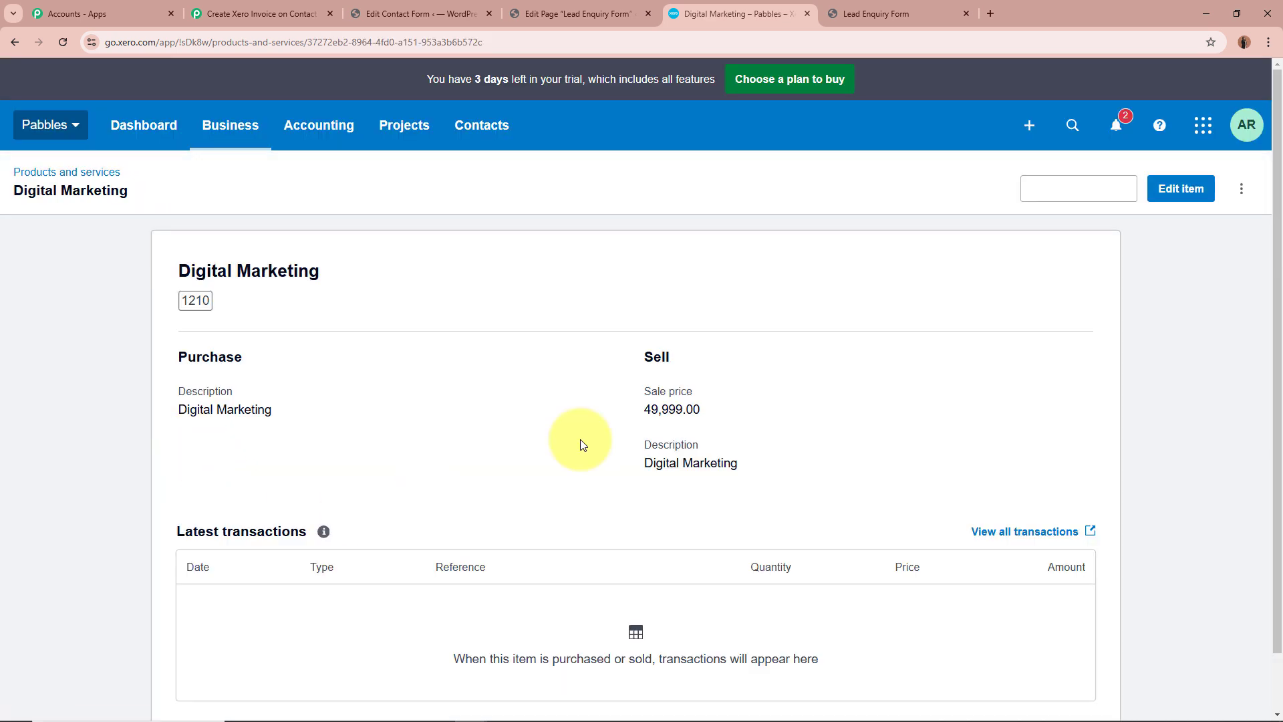
double_click(662, 409)
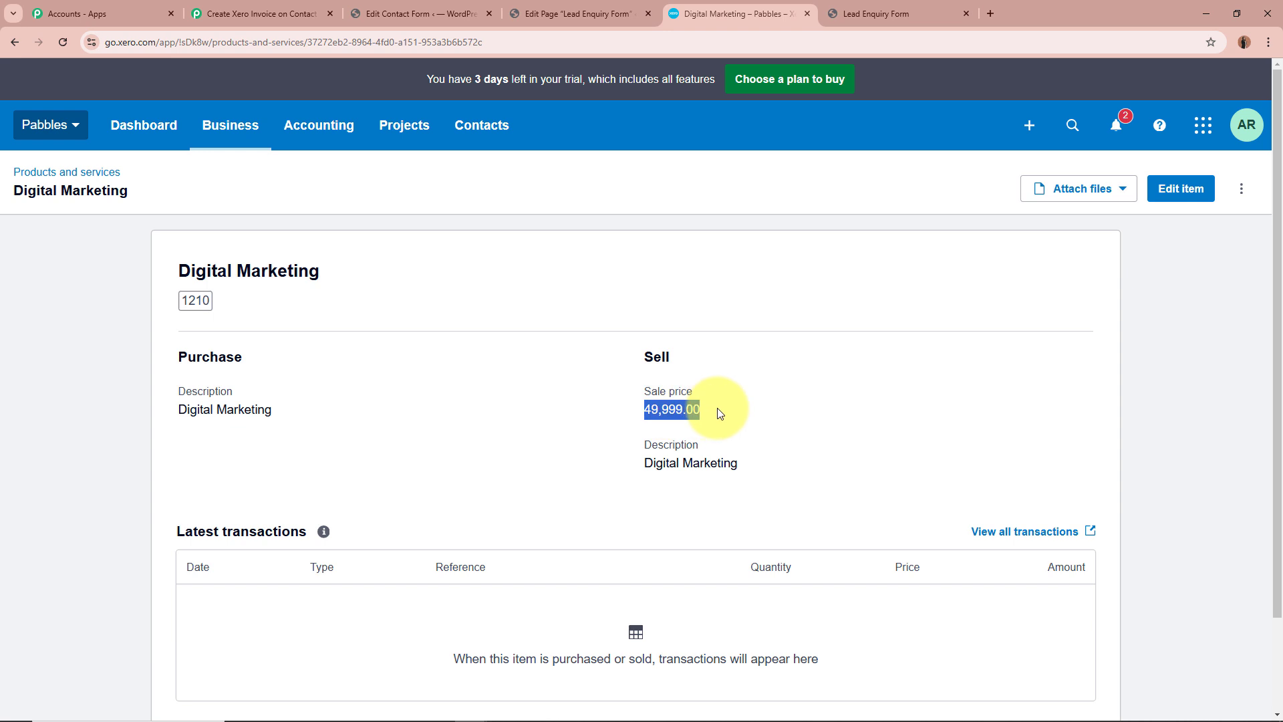
click(716, 410)
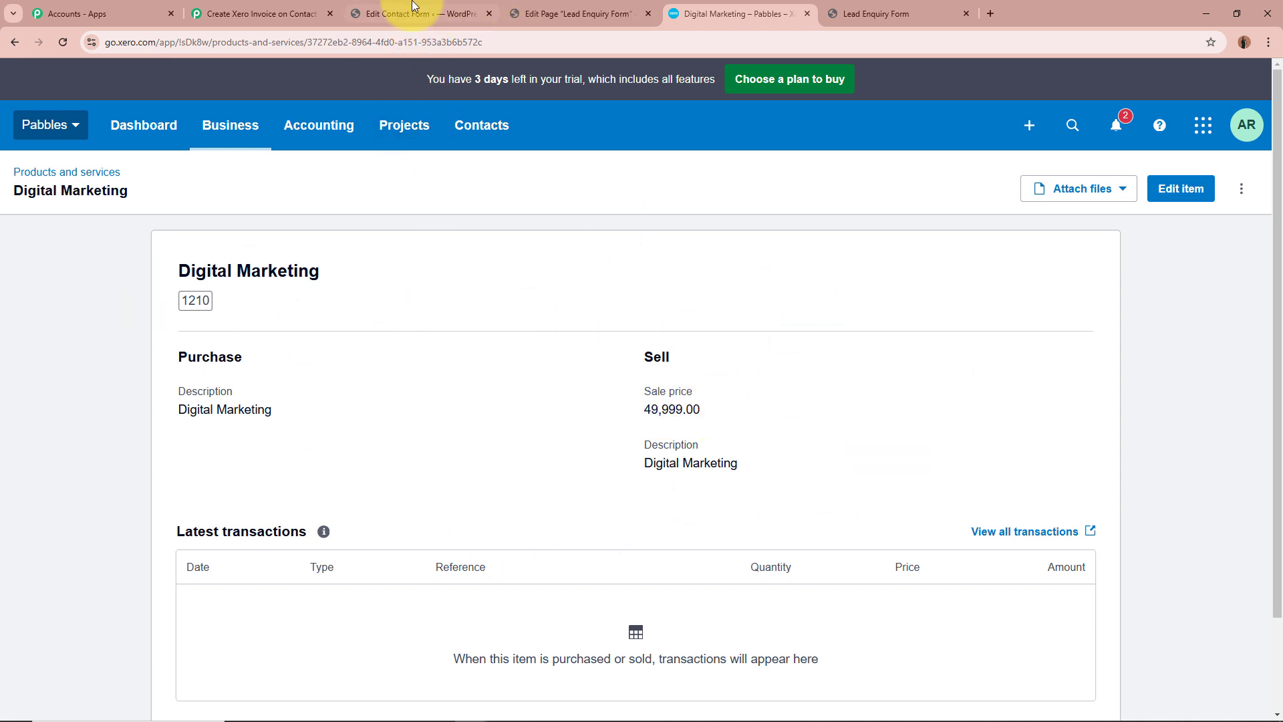
Return to the Pabbly Connect workflow and set the line item code to Digital Marketing
click(247, 5)
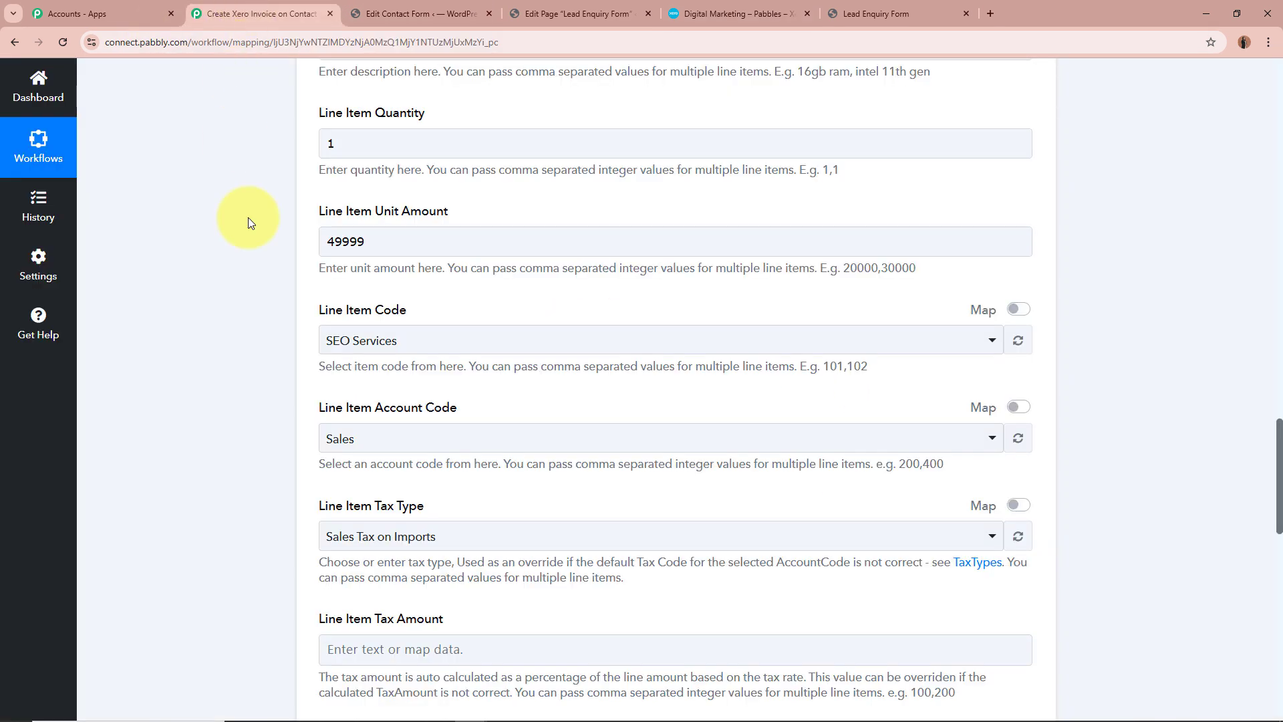
click(406, 252)
click(270, 279)
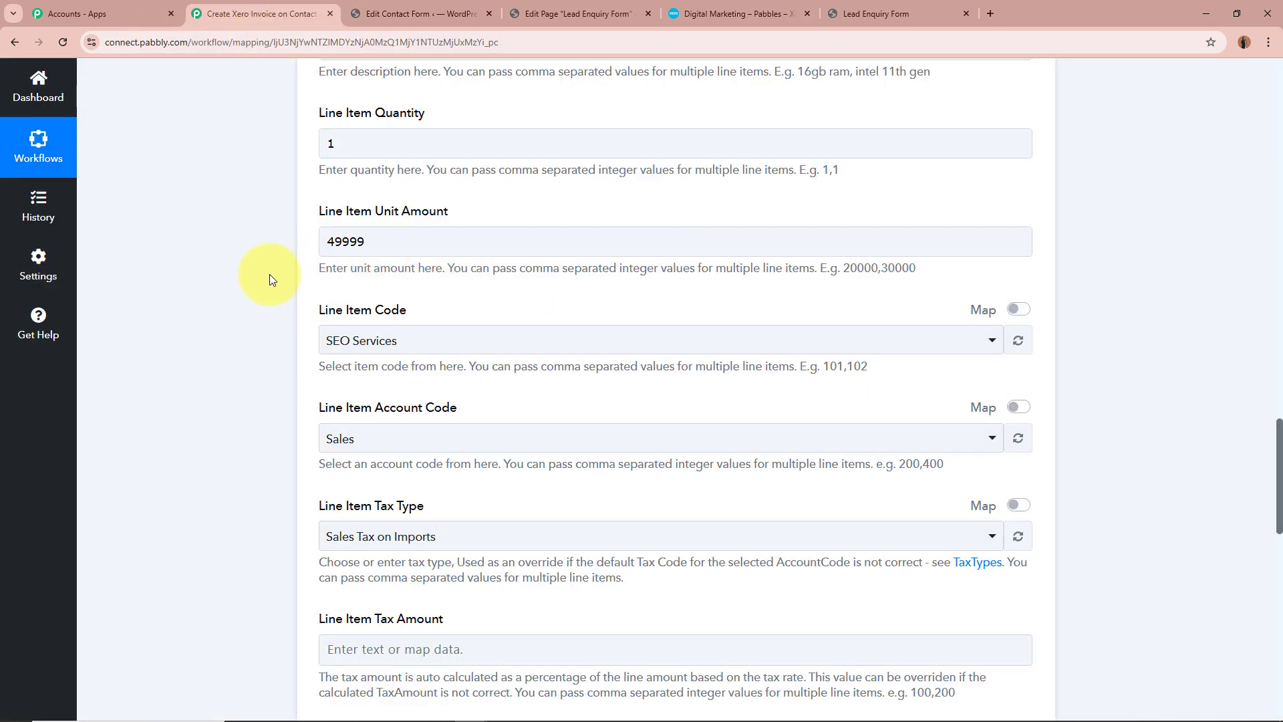
scroll(259, 278, down, 1)
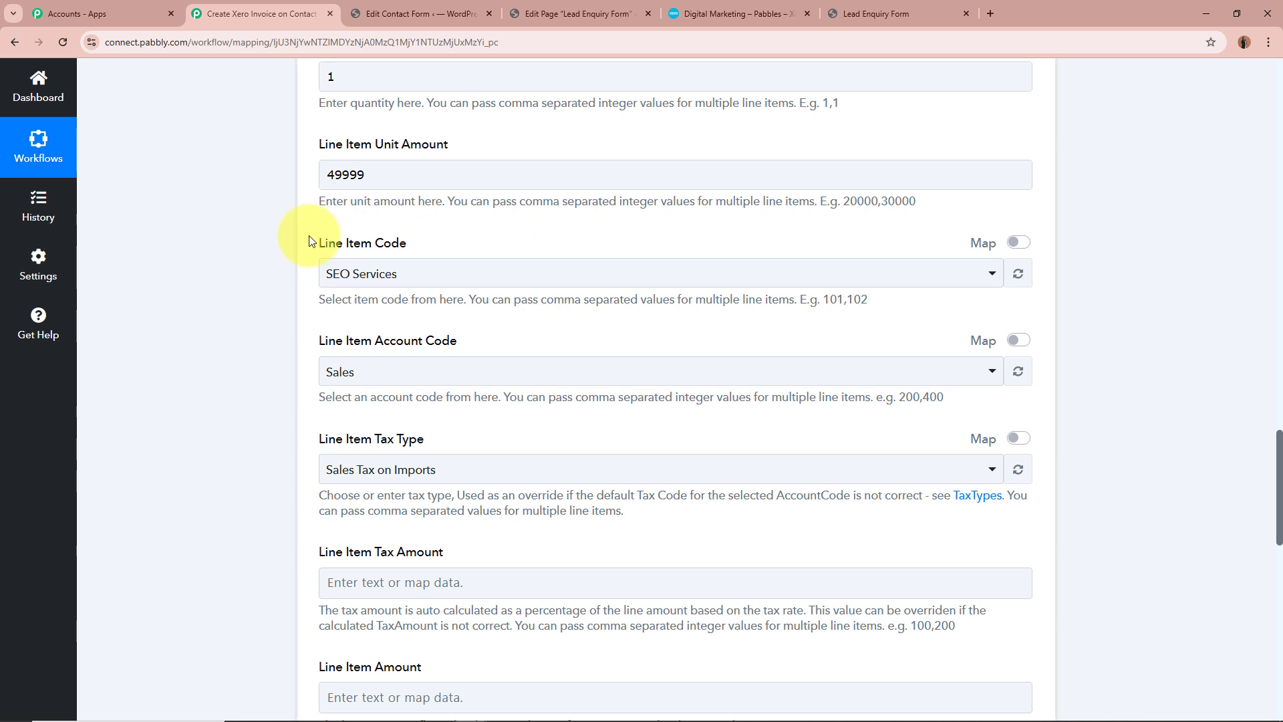
drag(425, 201, 578, 229)
click(443, 267)
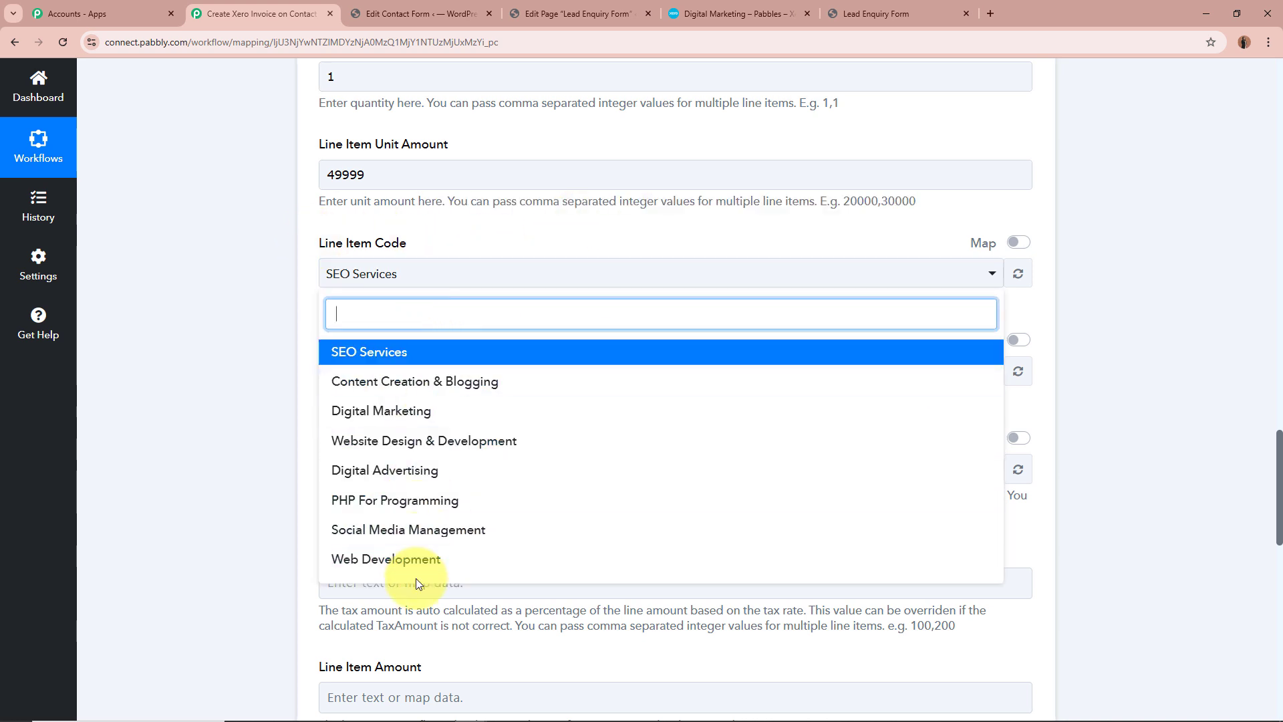
click(443, 412)
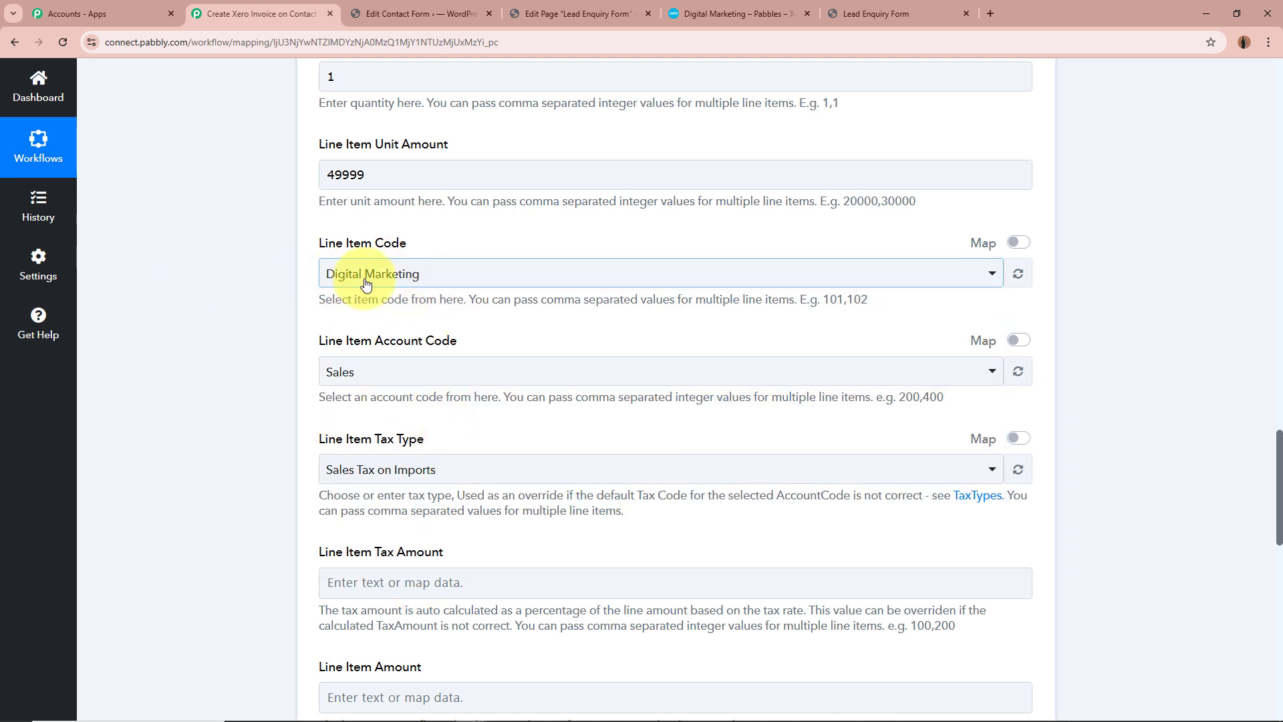
Switch to Xero to check the Digital Marketing item's name, and go back to the invoices list
click(740, 15)
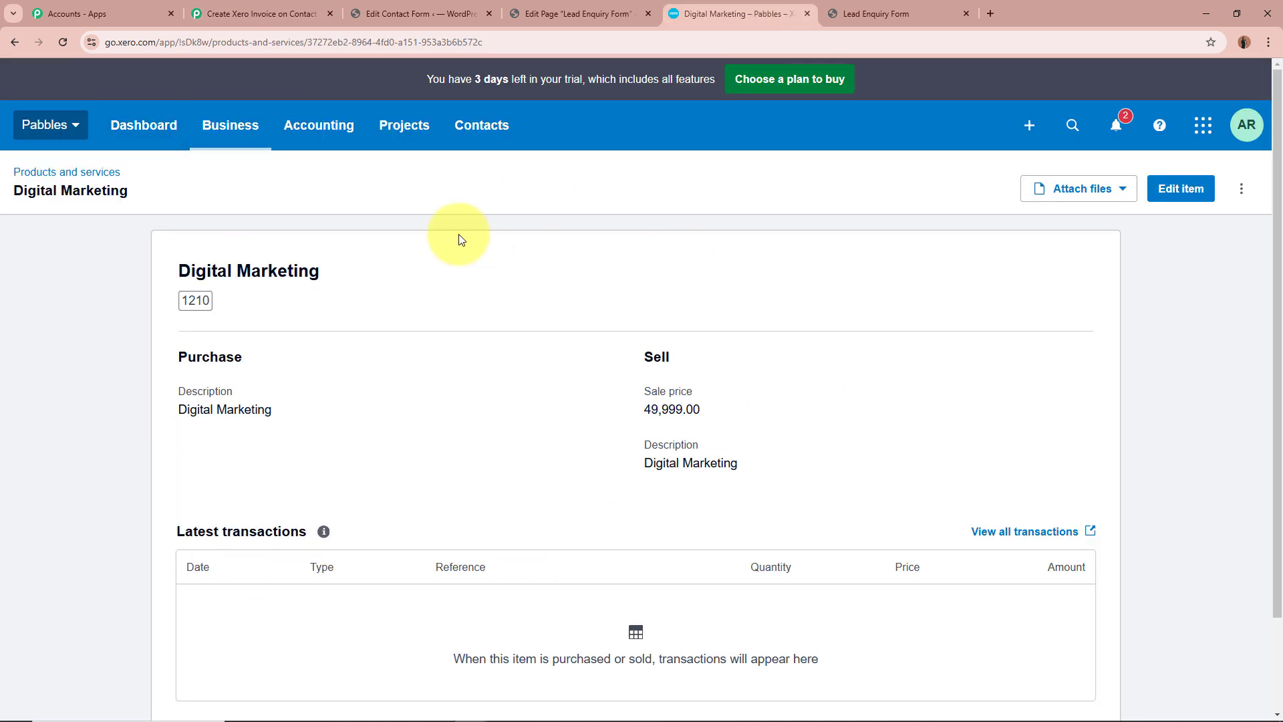
drag(152, 262, 472, 278)
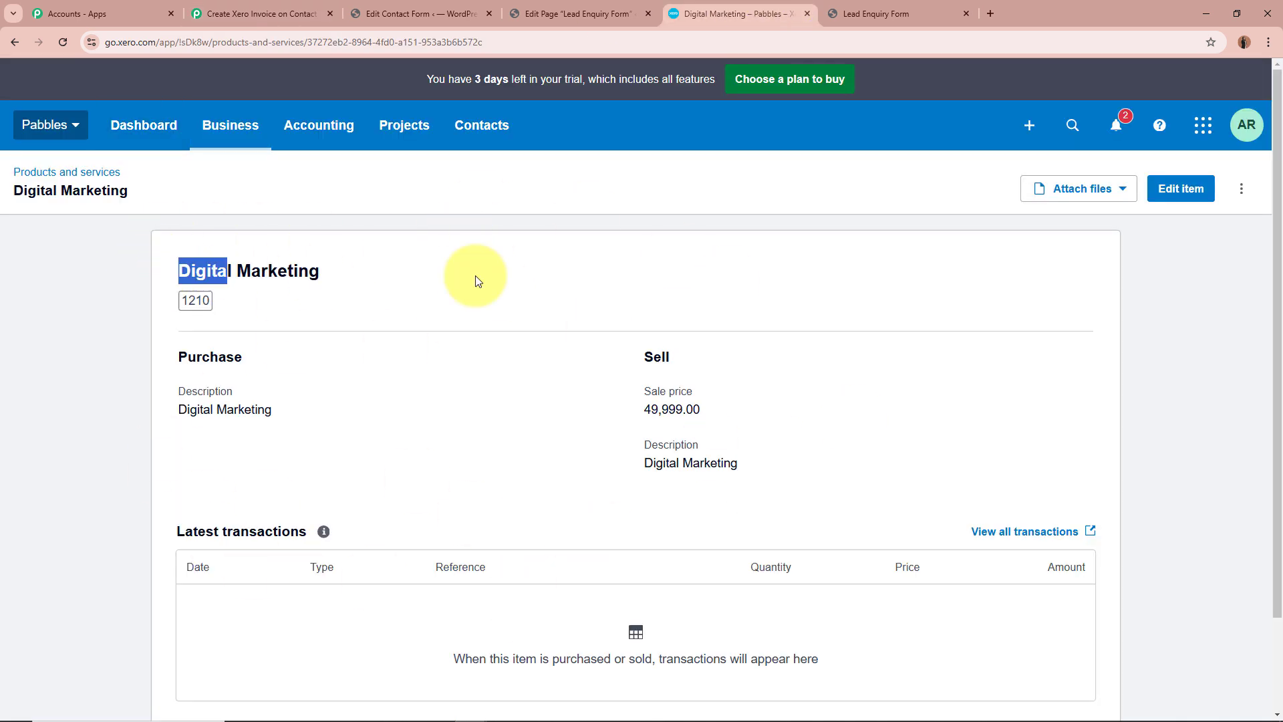
click(472, 263)
click(256, 130)
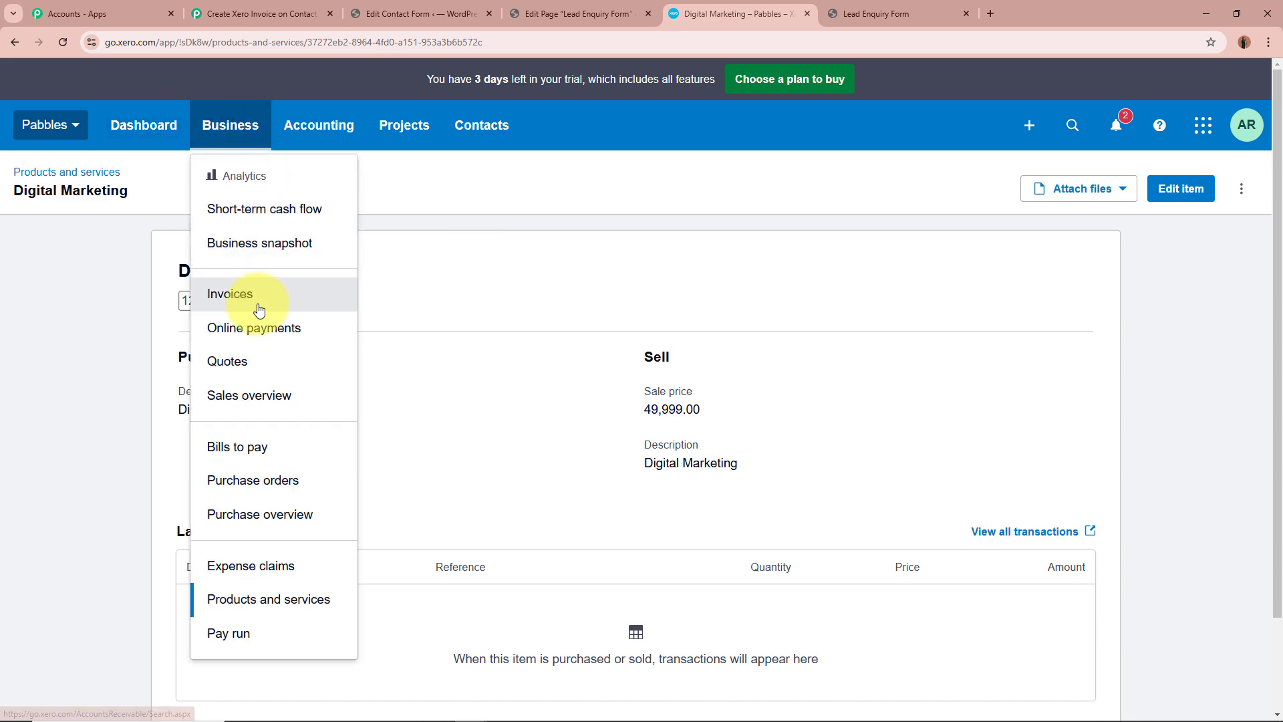
click(337, 299)
Return to the Pabbly Connect workflow and choose Sales as the line item account code
click(266, 11)
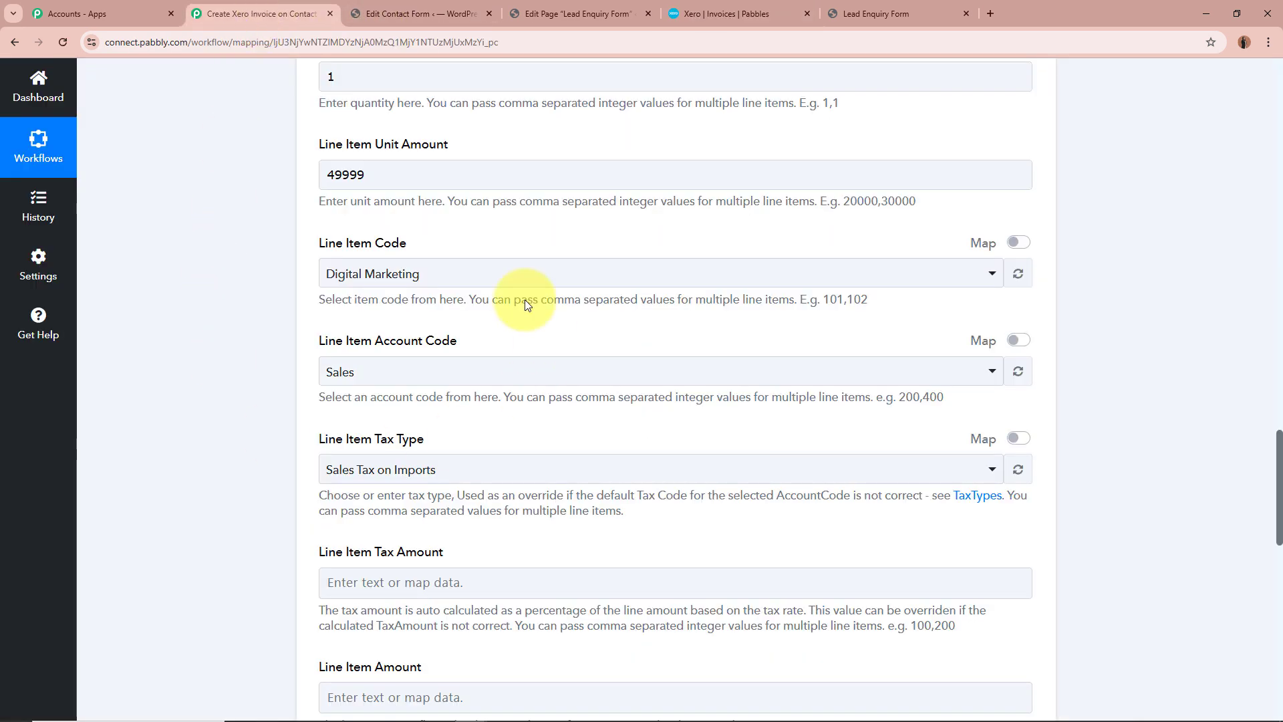
scroll(255, 310, down, 1)
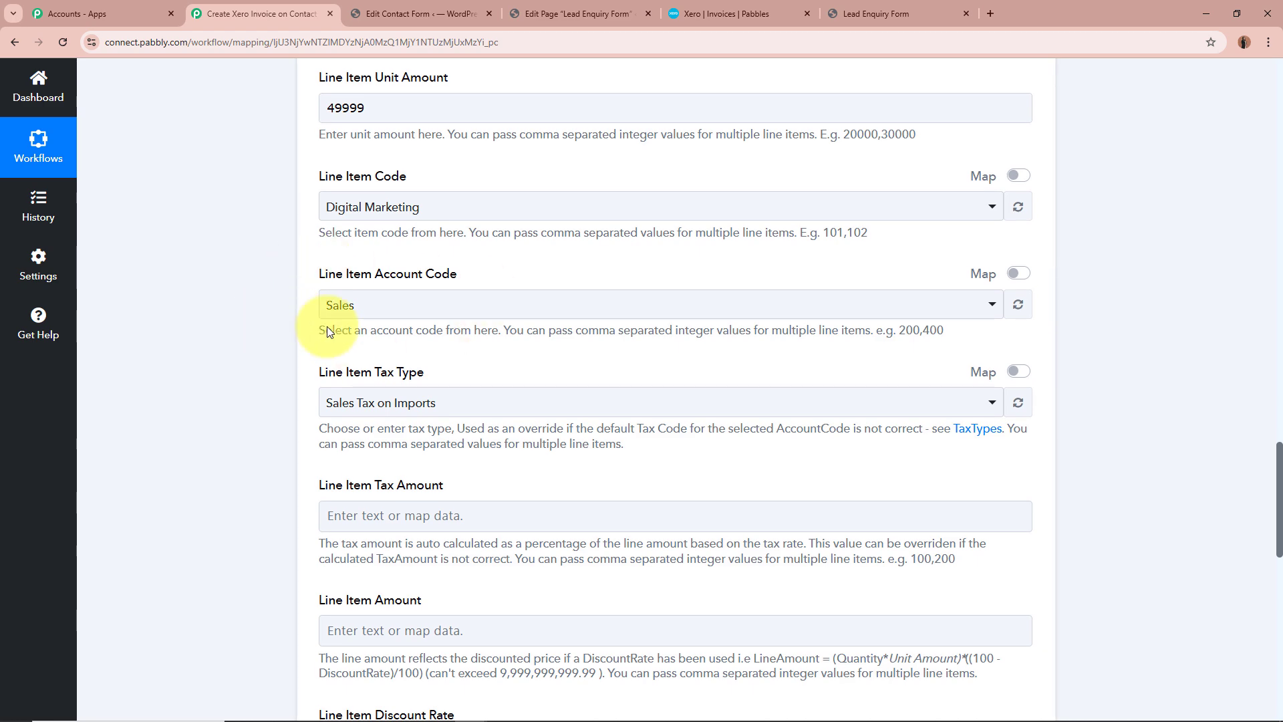
click(423, 309)
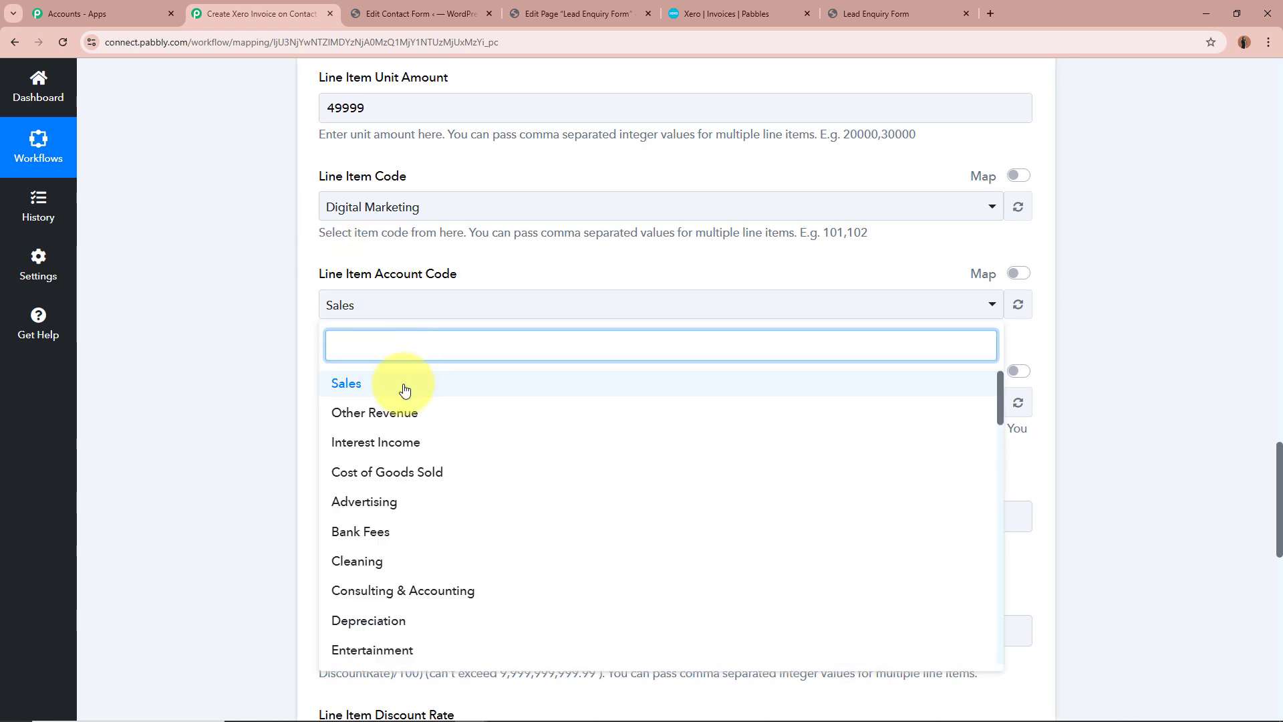
click(404, 390)
Set the line item tax type to Tax Exempt
scroll(176, 319, down, 2)
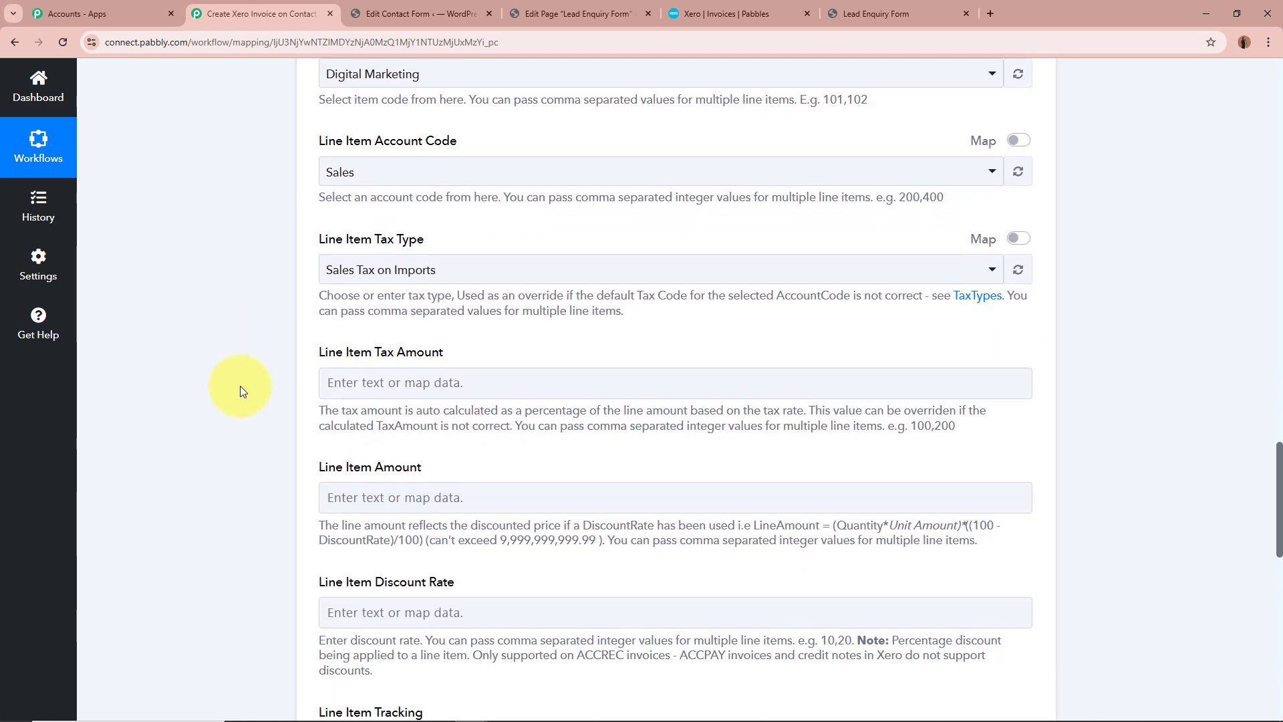
drag(315, 239, 482, 239)
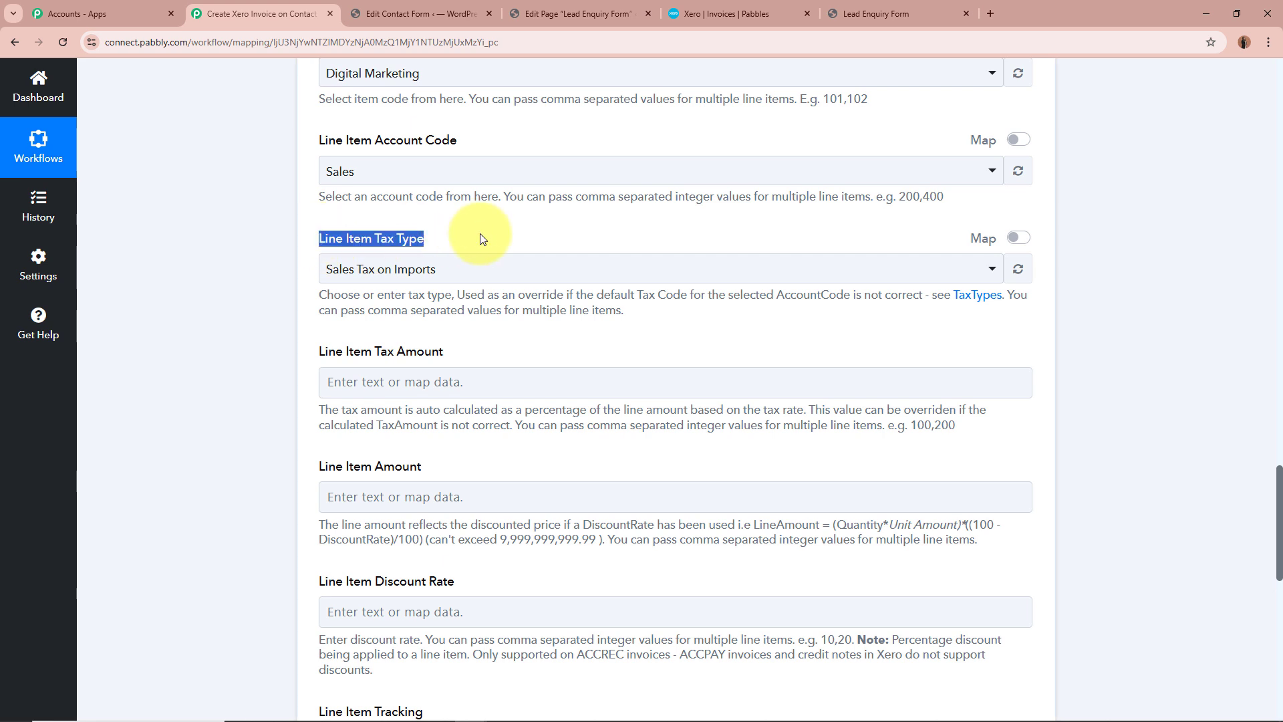
click(479, 238)
click(471, 274)
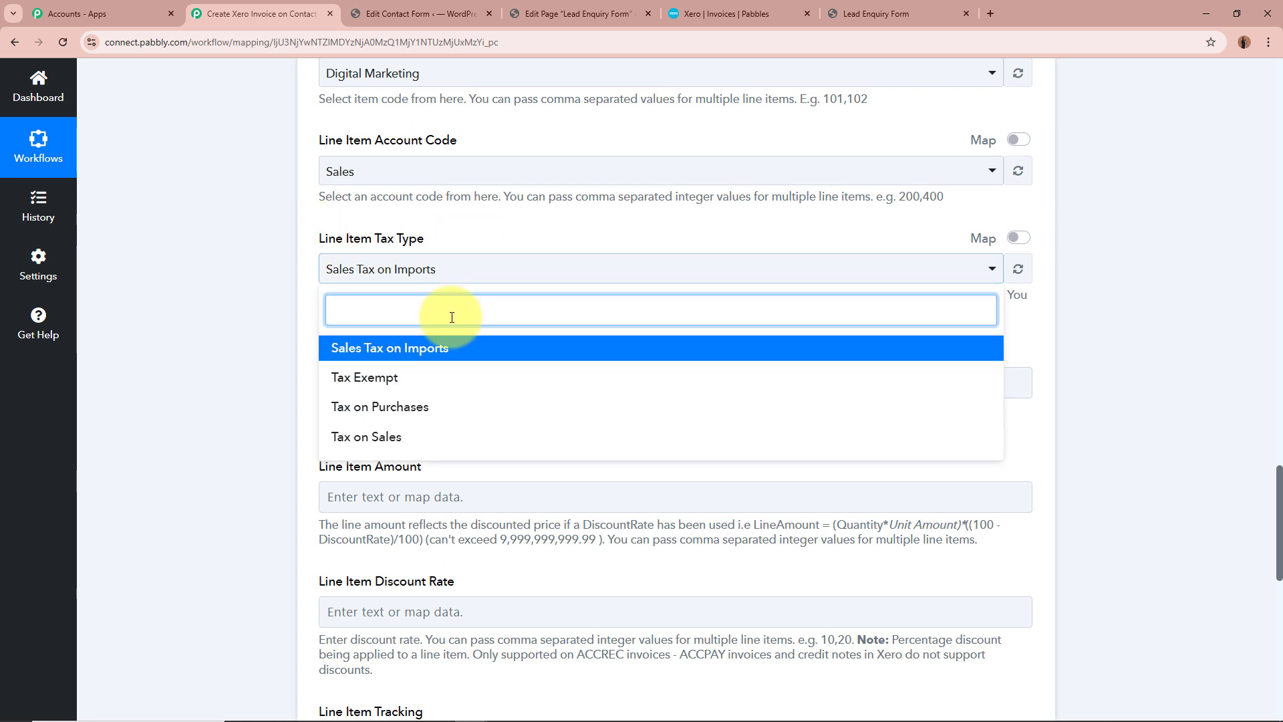
click(424, 381)
Leave the line item tax amount, amount, discount rate and tracking empty, and choose the Standard branding theme
scroll(297, 261, down, 1)
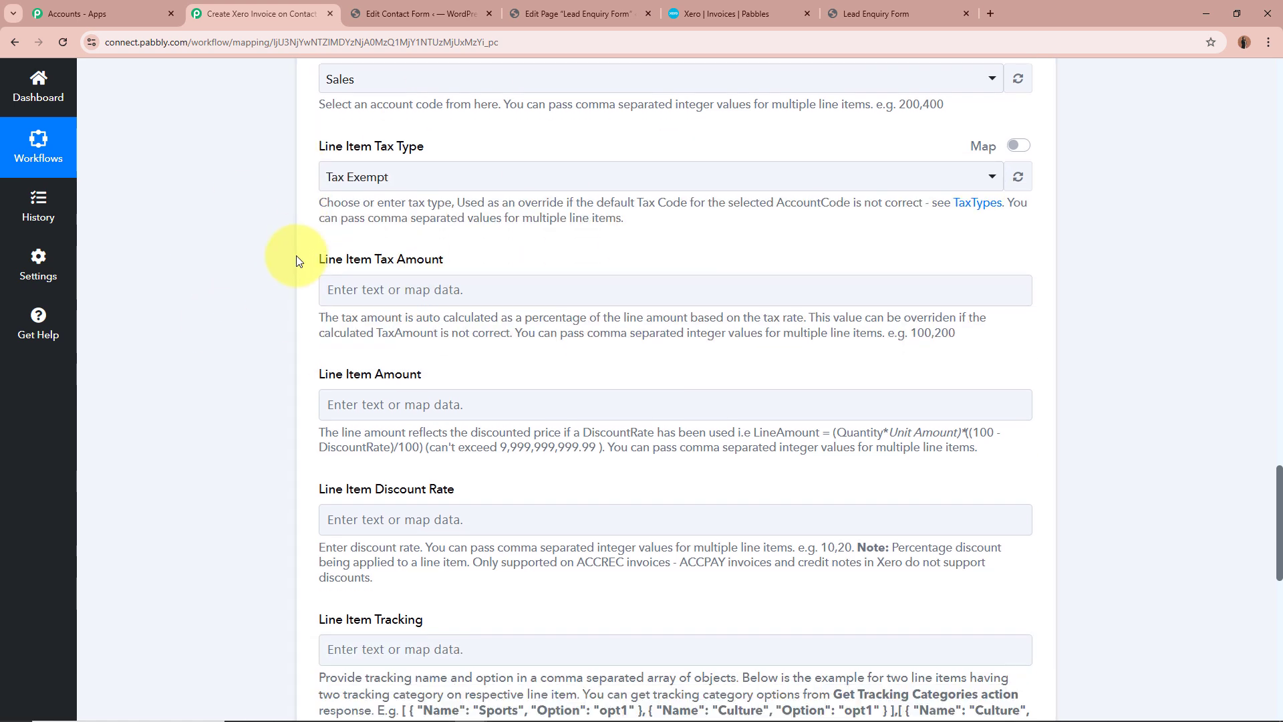
scroll(297, 260, down, 1)
drag(315, 218, 535, 218)
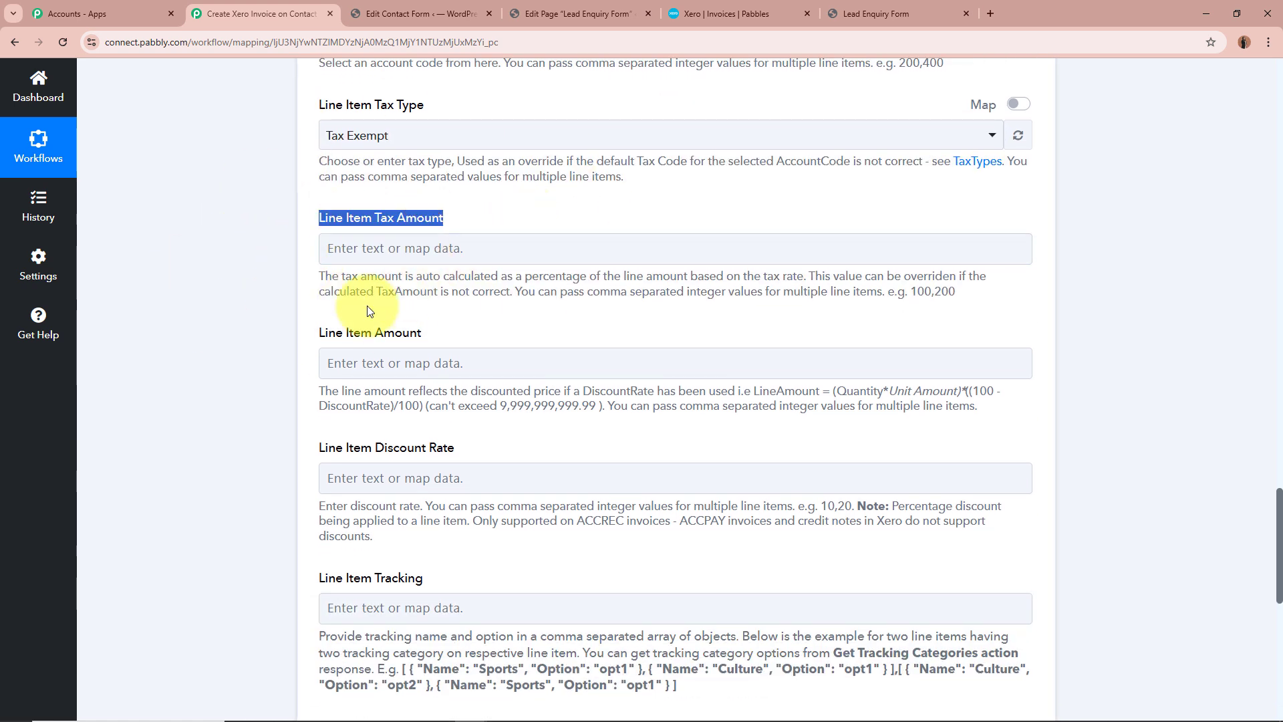
drag(308, 331, 544, 329)
click(588, 341)
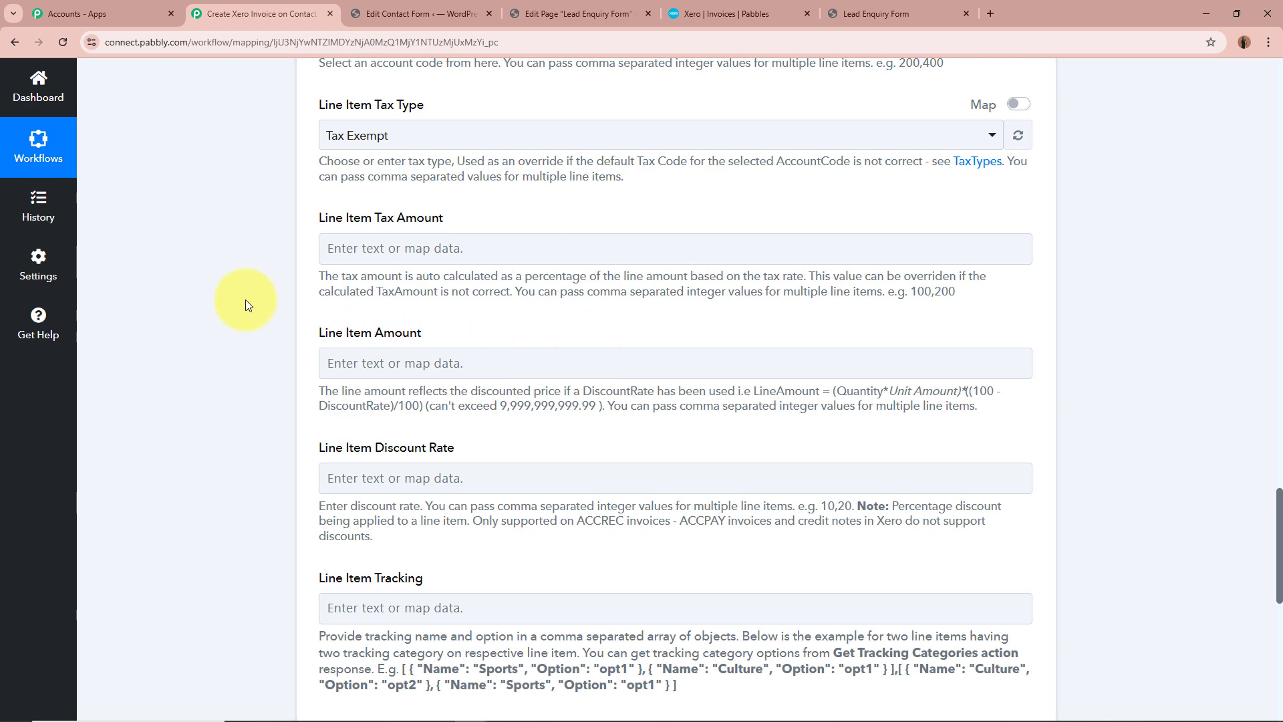
scroll(246, 299, down, 4)
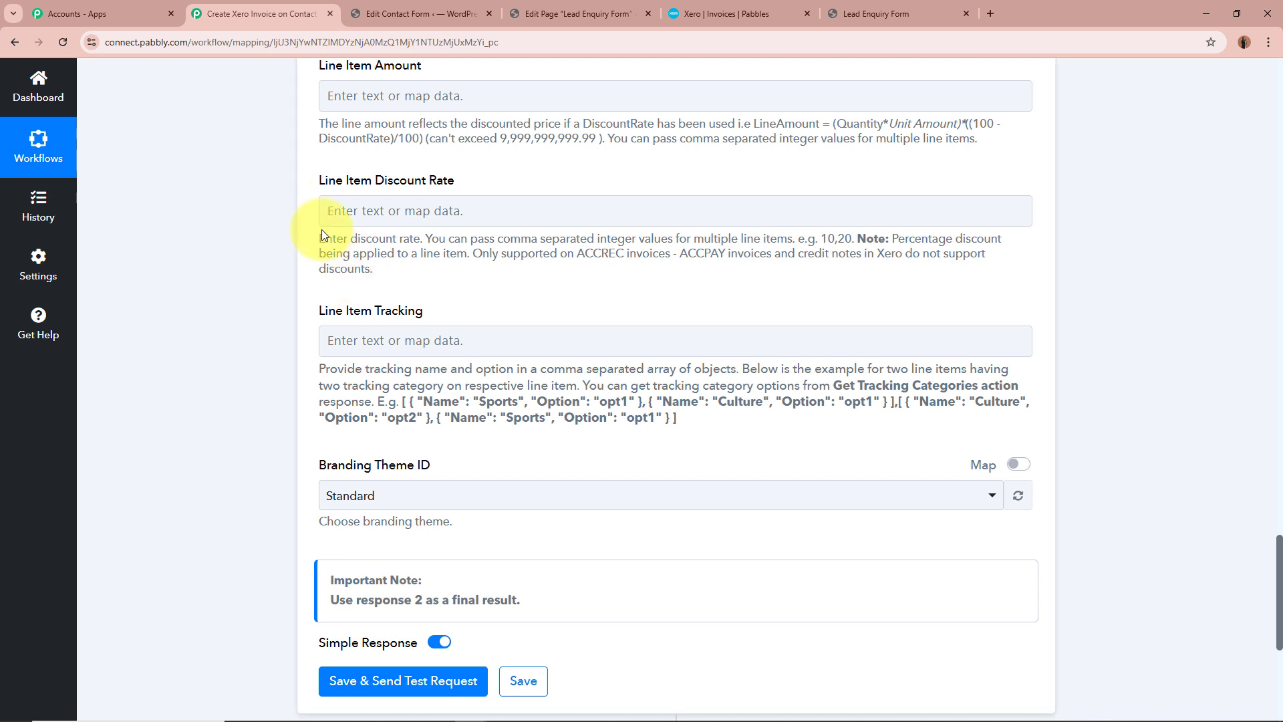
scroll(322, 230, down, 3)
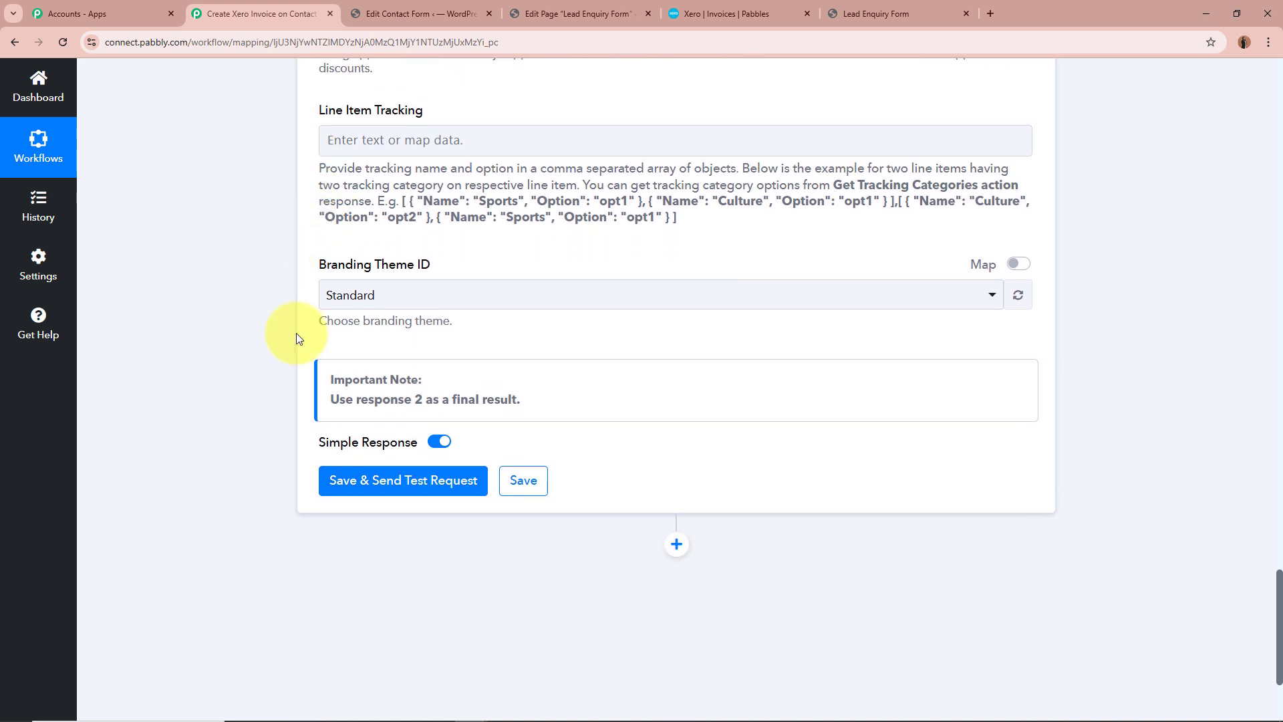
click(429, 293)
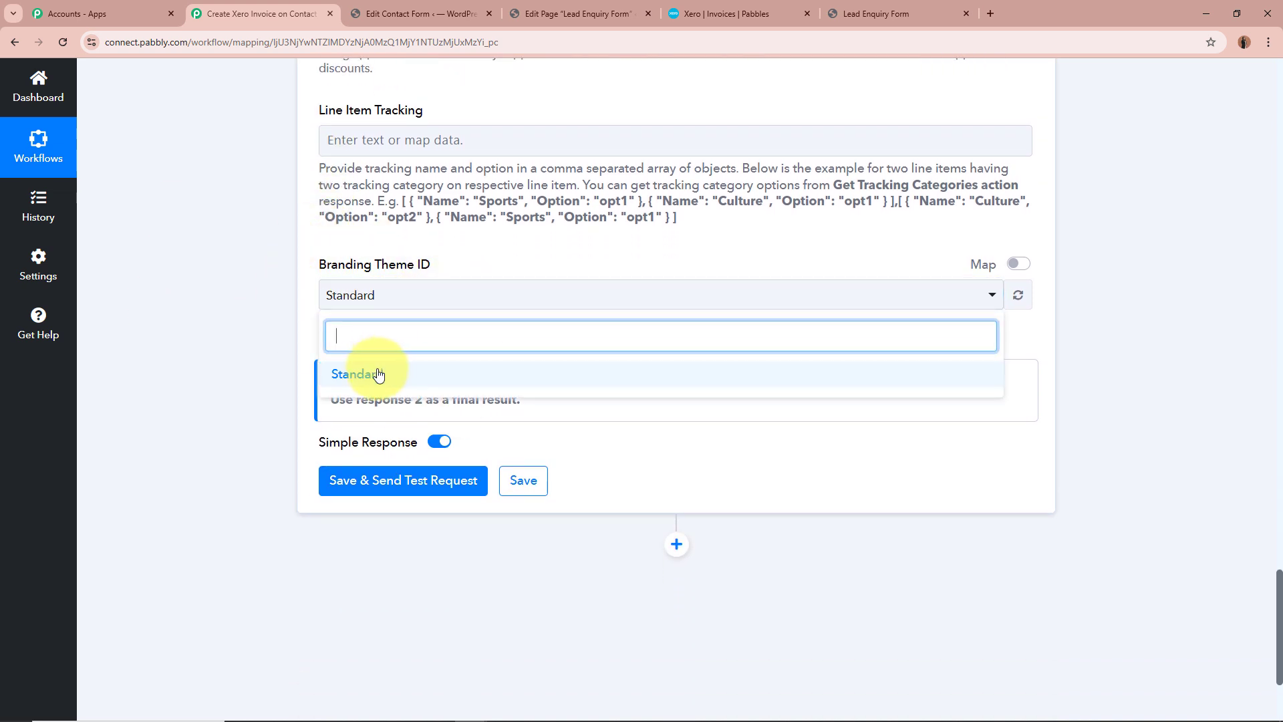
click(378, 369)
click(258, 353)
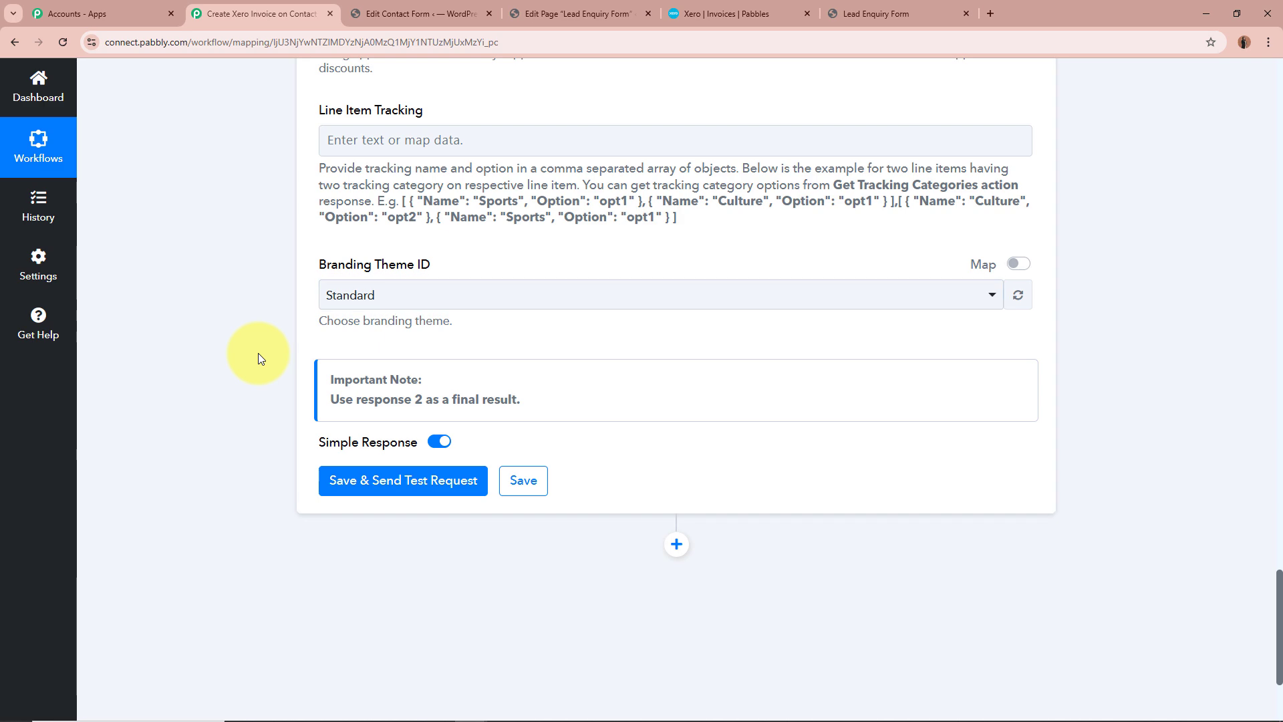
Save the Xero action with a test request and check the invoice ID in the received response
scroll(258, 353, up, 5)
scroll(258, 353, down, 8)
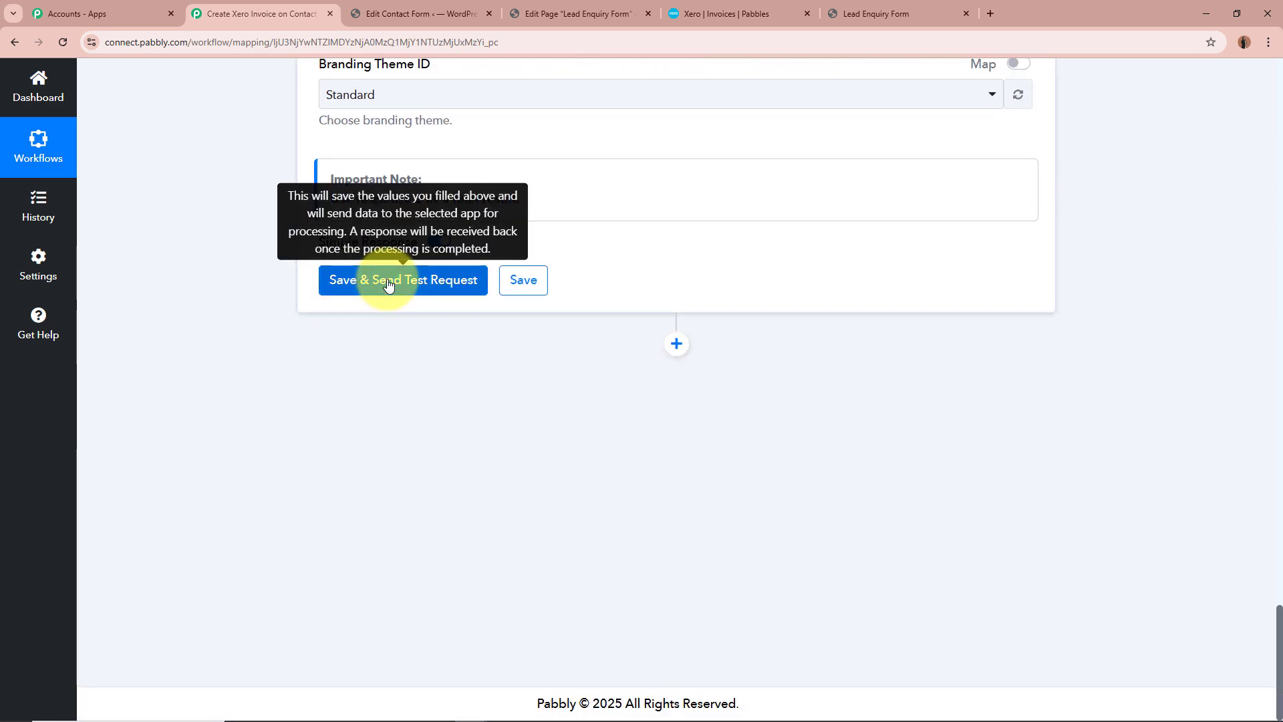
click(388, 284)
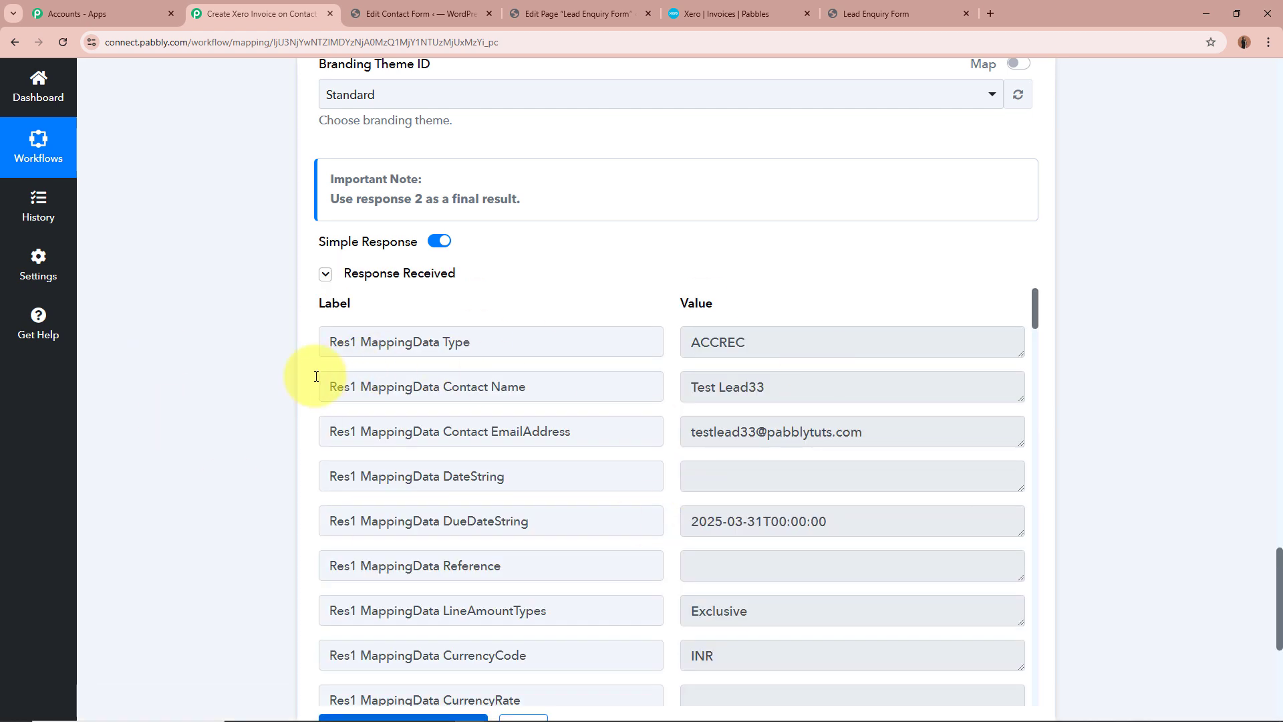
scroll(260, 383, down, 1)
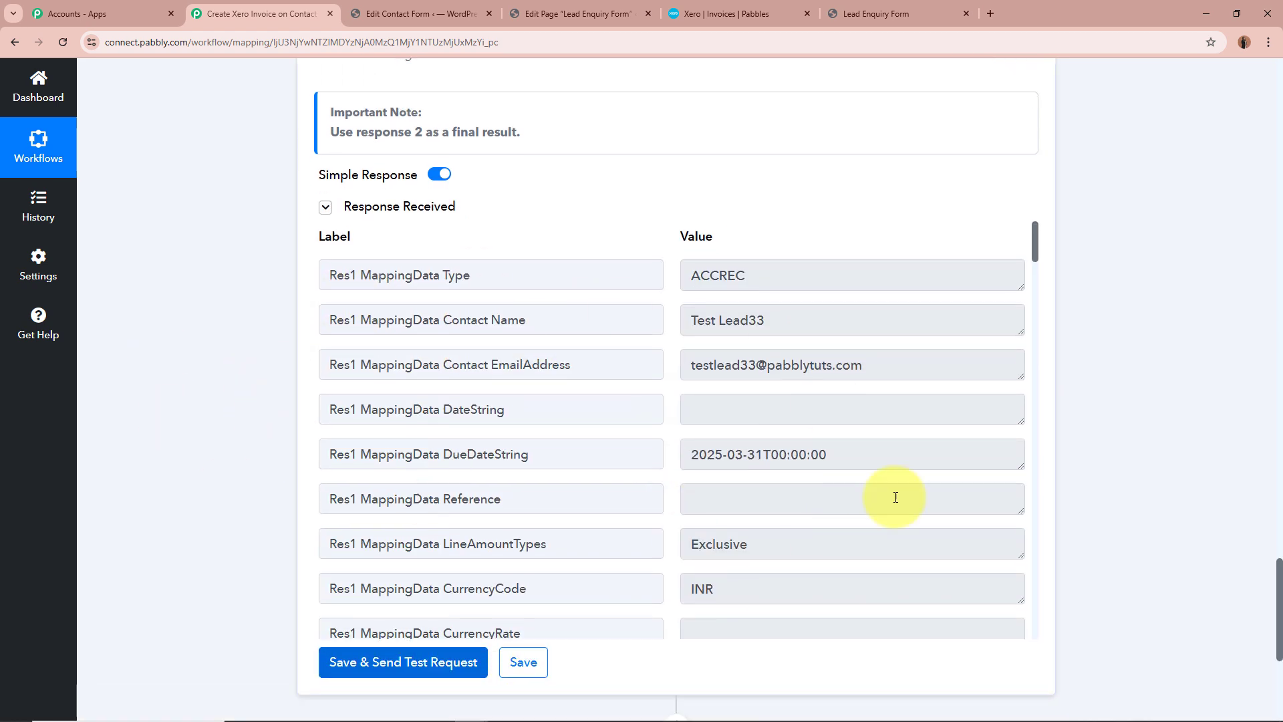
drag(1036, 253, 1025, 358)
triple_click(965, 377)
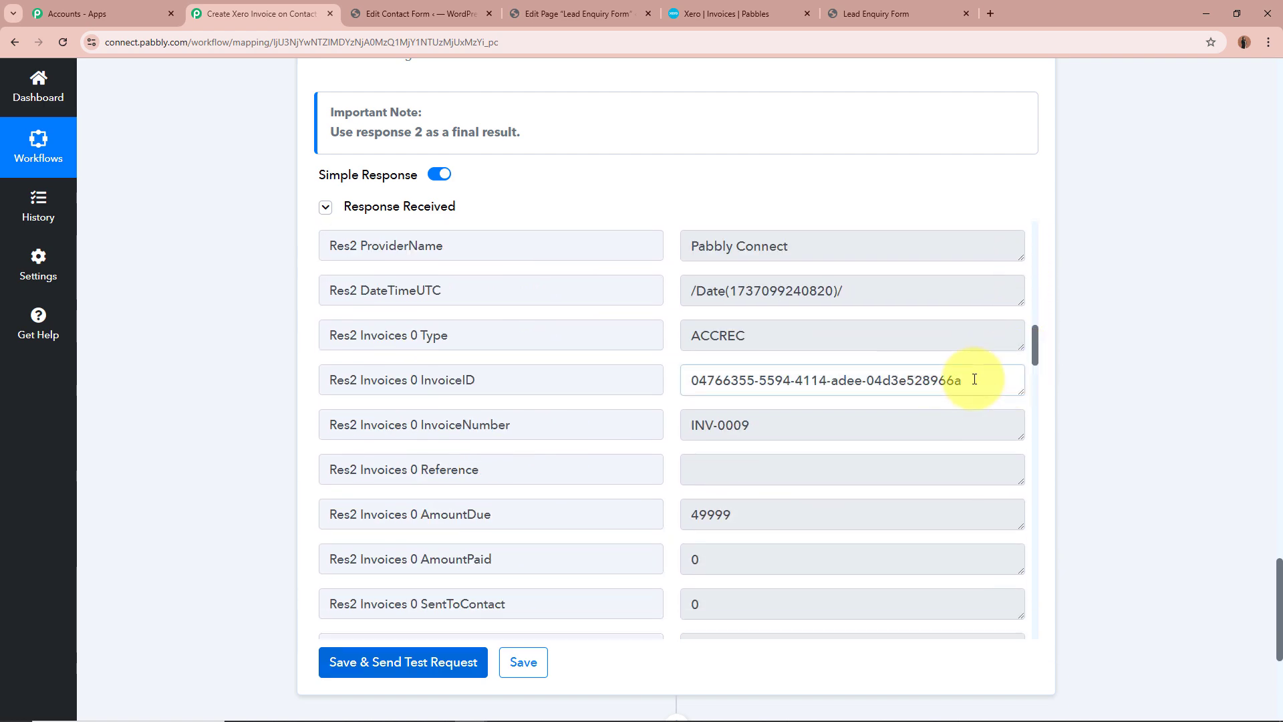
click(1162, 375)
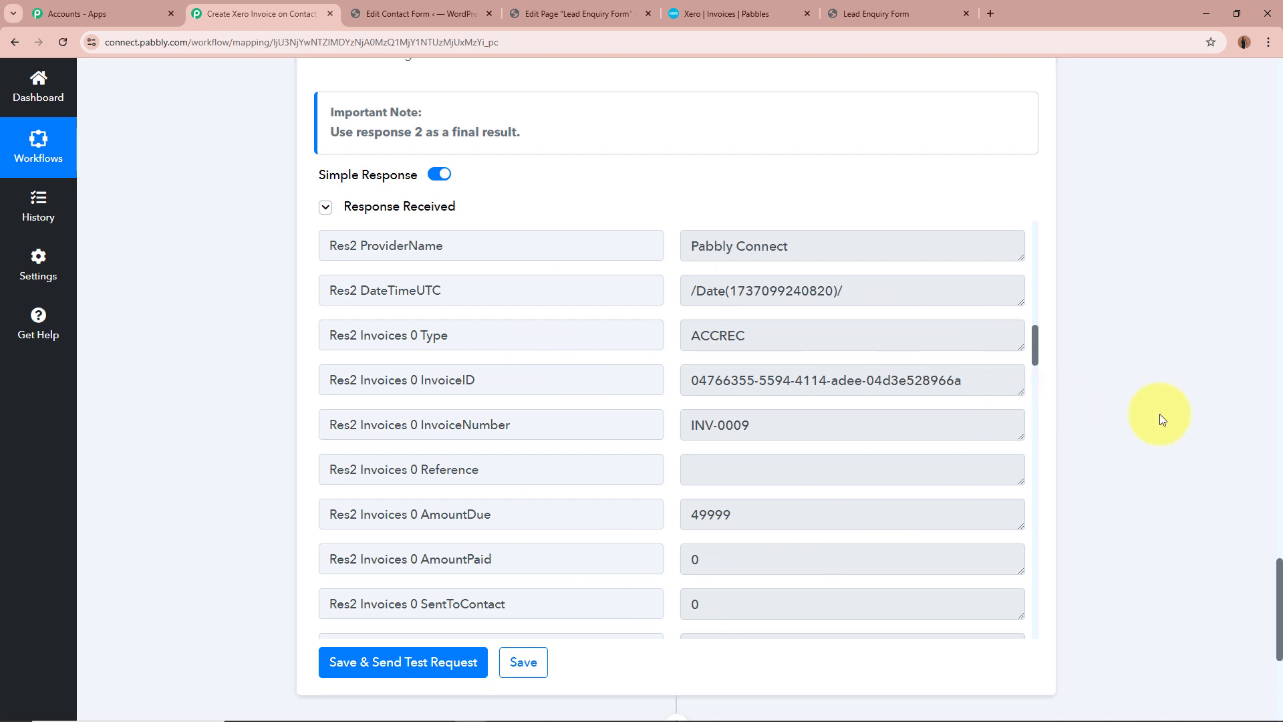
Switch to Xero, refresh the invoices list and open the new draft invoice for the test lead
click(729, 12)
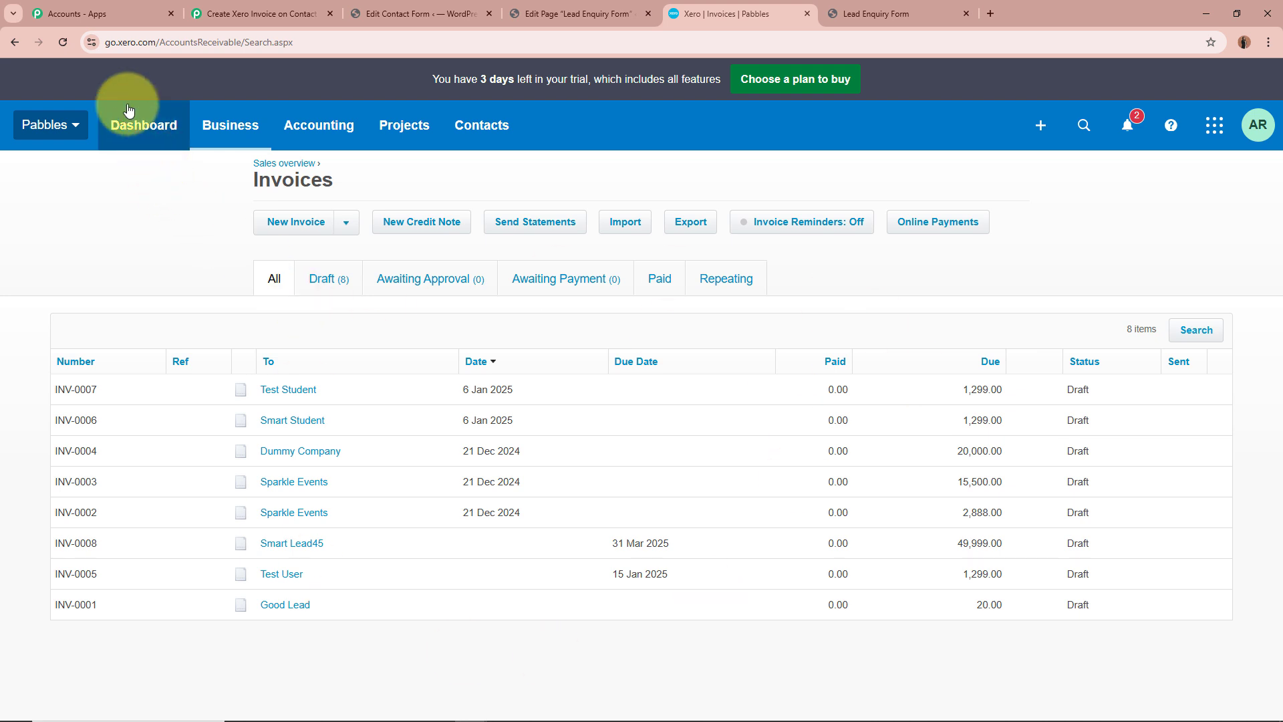
click(63, 43)
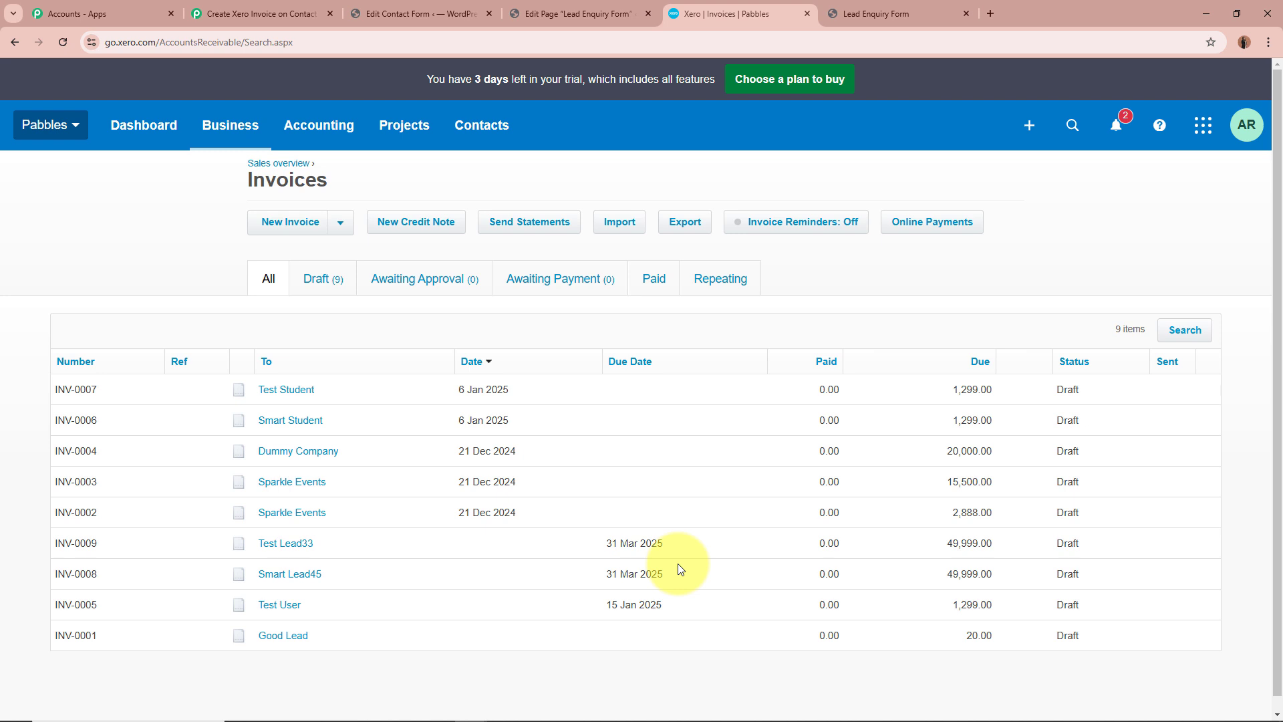
click(286, 545)
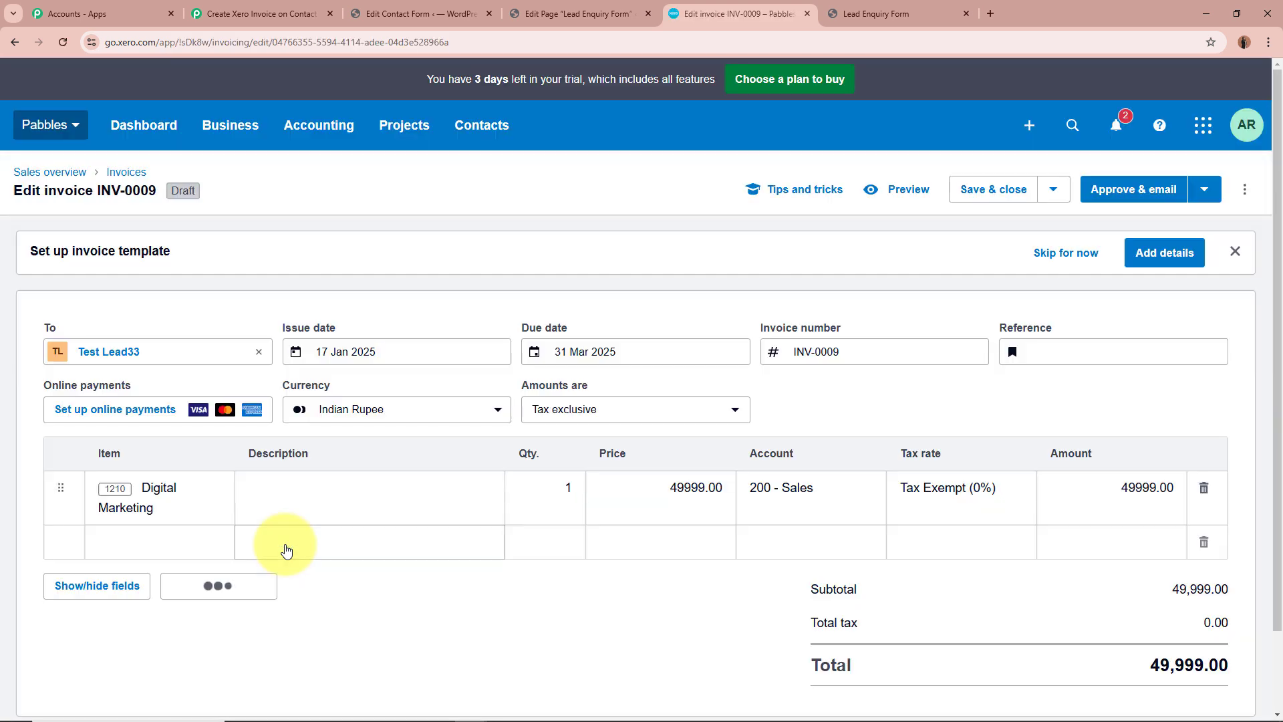
Examine the draft invoice's contact, due date, currency, line item, account, tax rate and total
scroll(501, 534, down, 1)
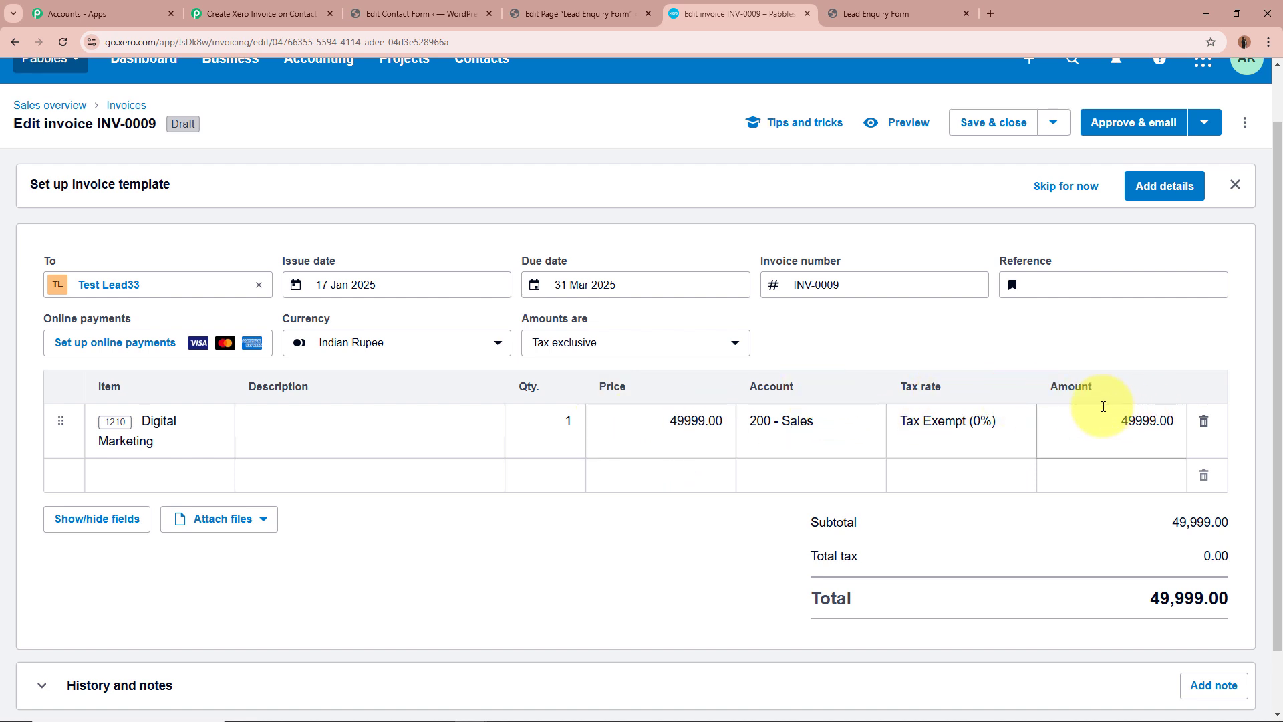
click(1145, 421)
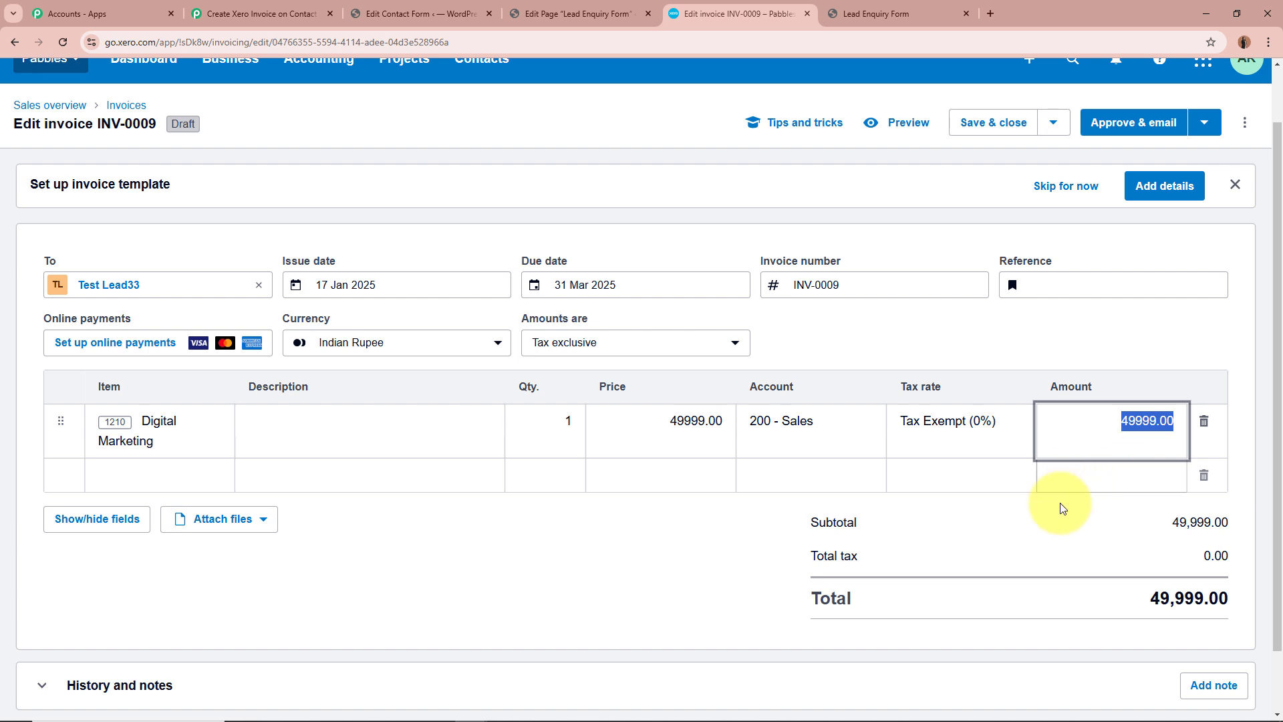
click(1052, 535)
scroll(1053, 534, down, 1)
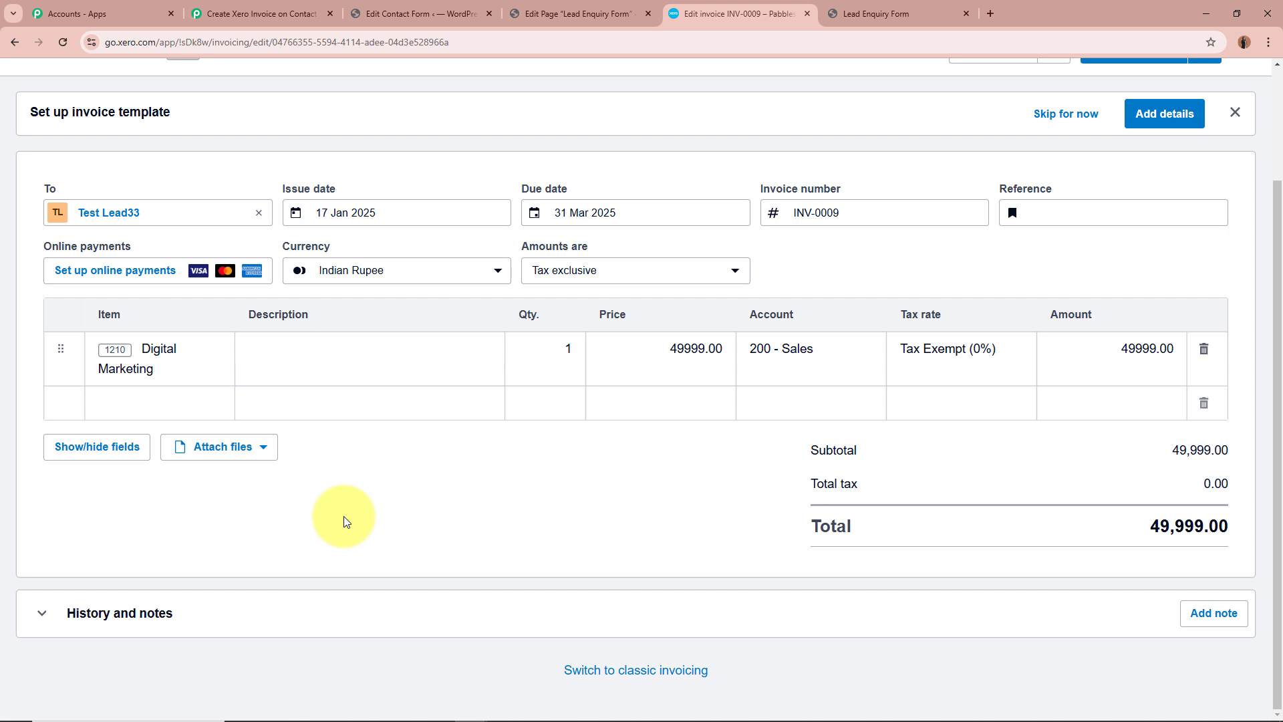
Return to the Pabbly Connect workflow and review its Contact Form 7 trigger and Xero action alongside the Lead Enquiry Form
click(899, 12)
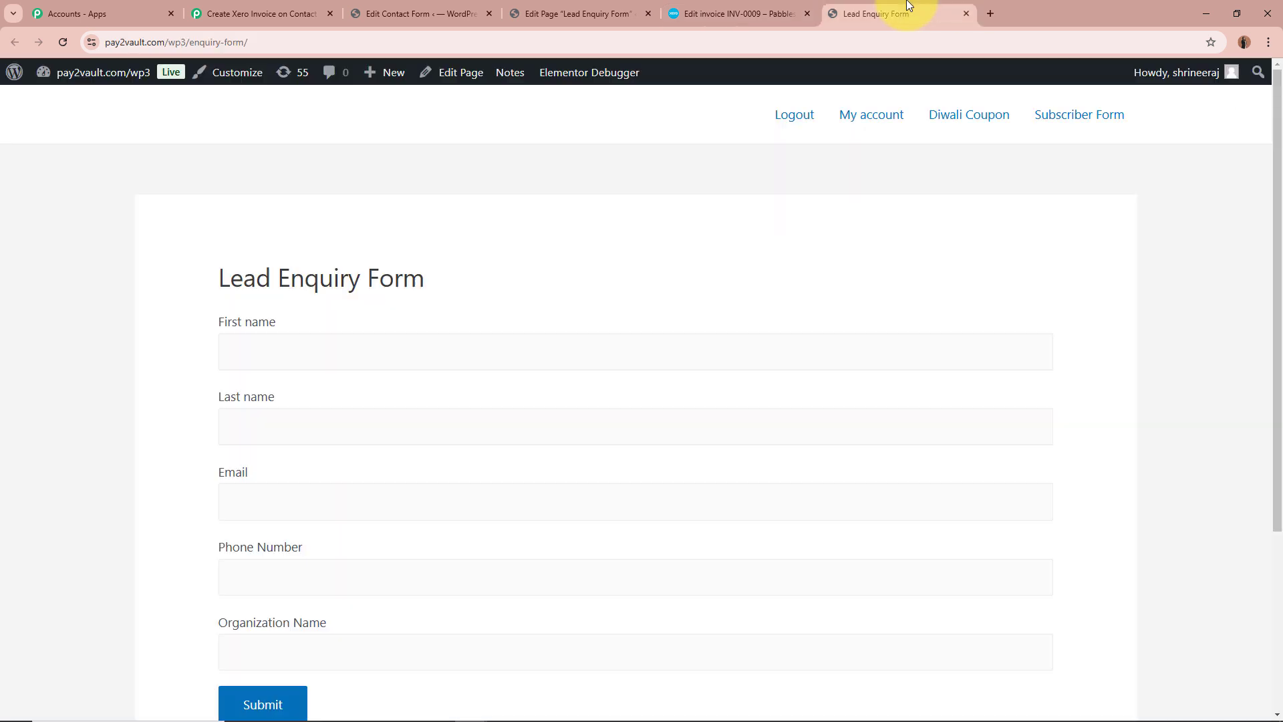
click(735, 10)
click(230, 14)
scroll(225, 453, up, 2)
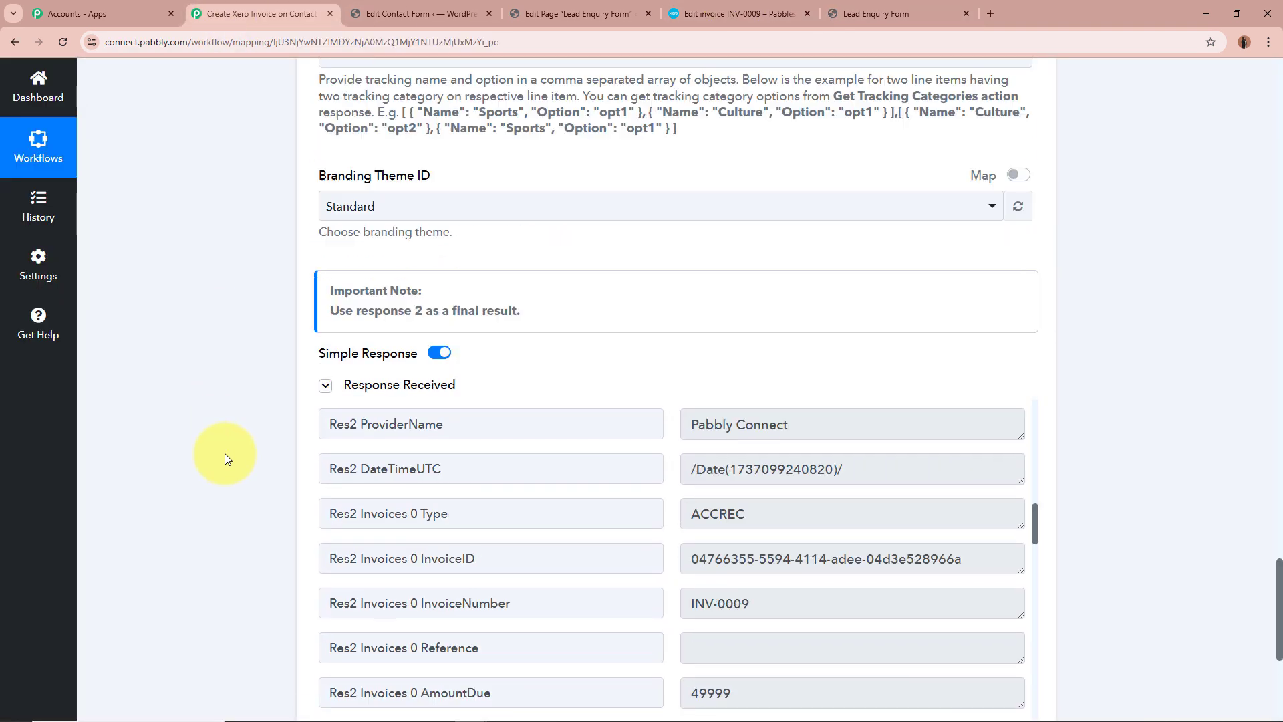
scroll(225, 453, up, 15)
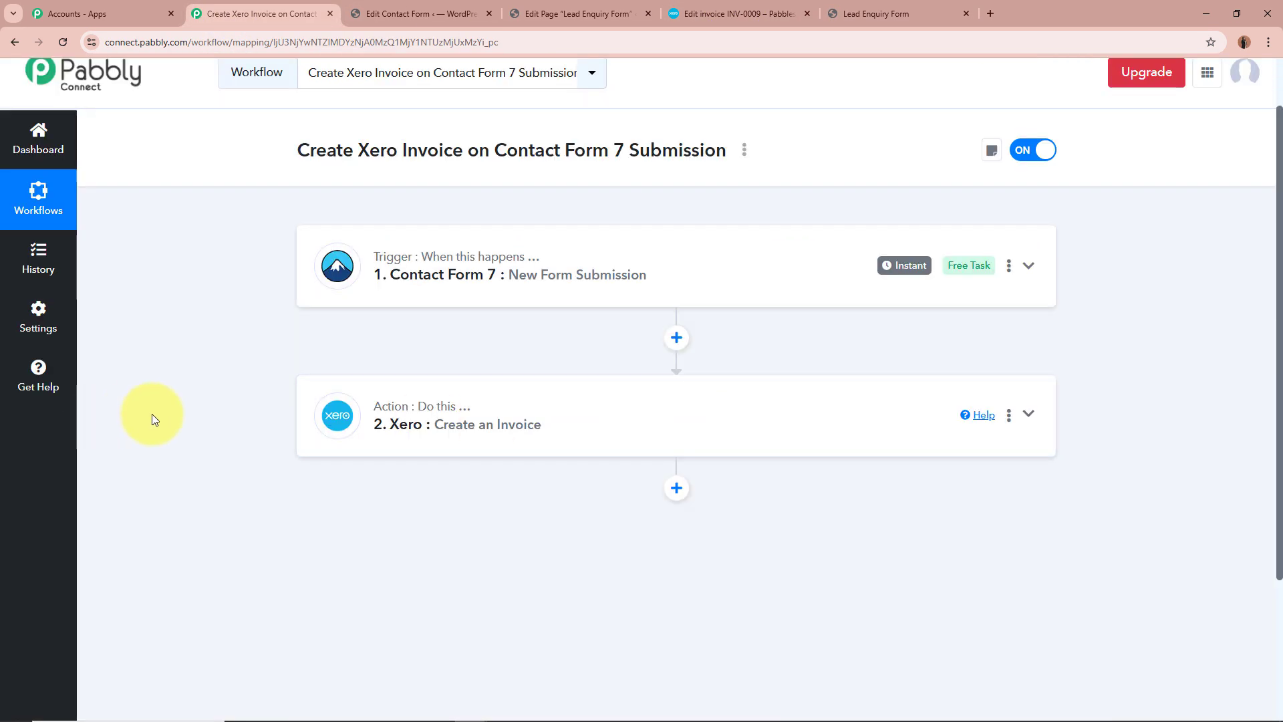
scroll(152, 414, up, 1)
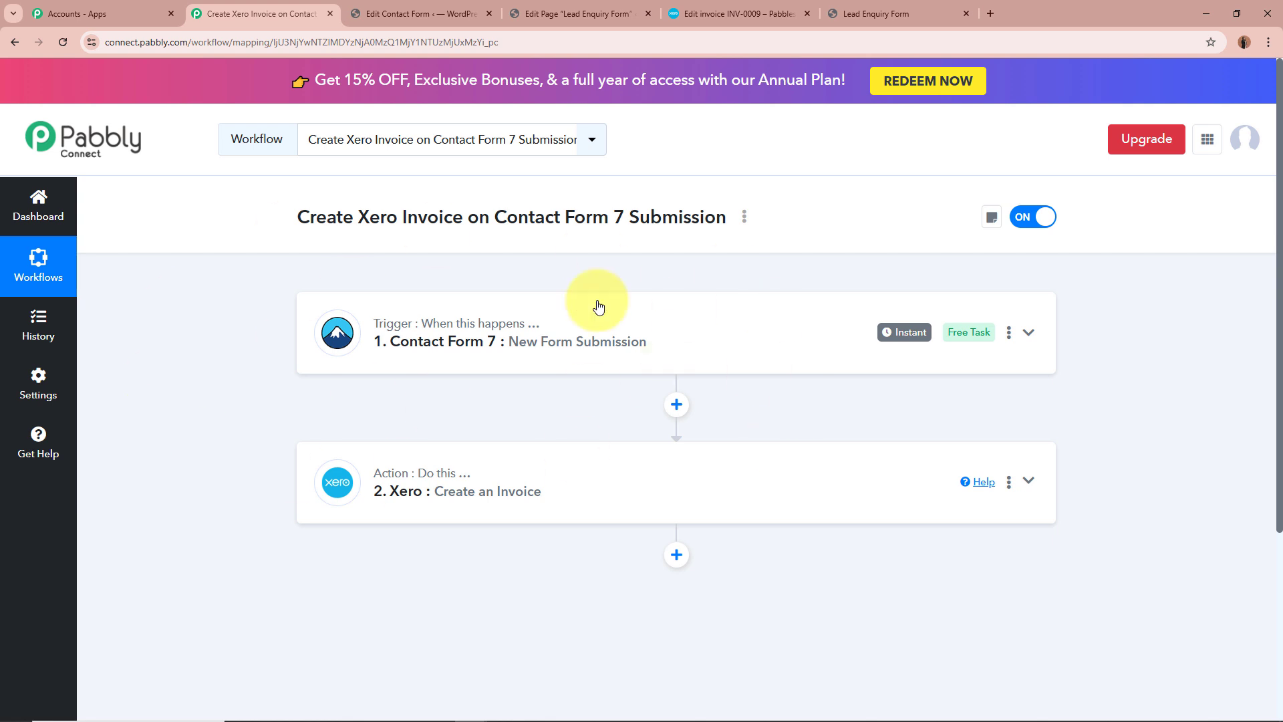
click(889, 13)
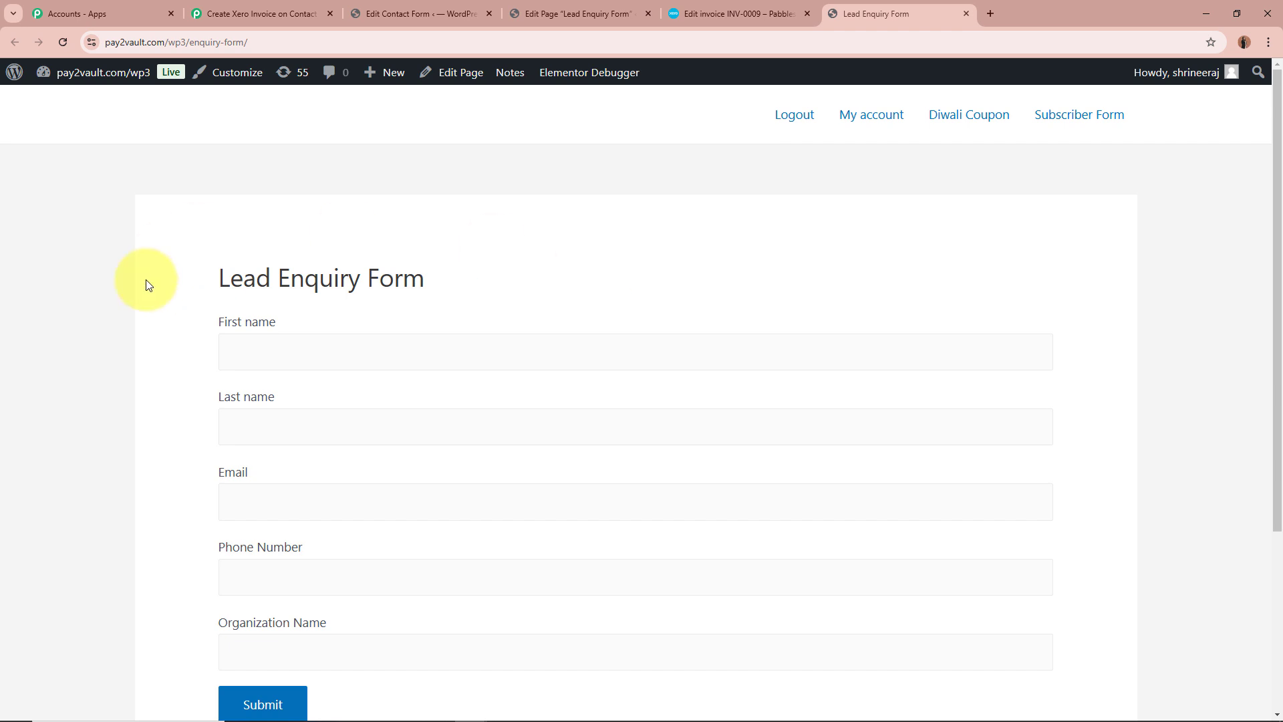
click(258, 14)
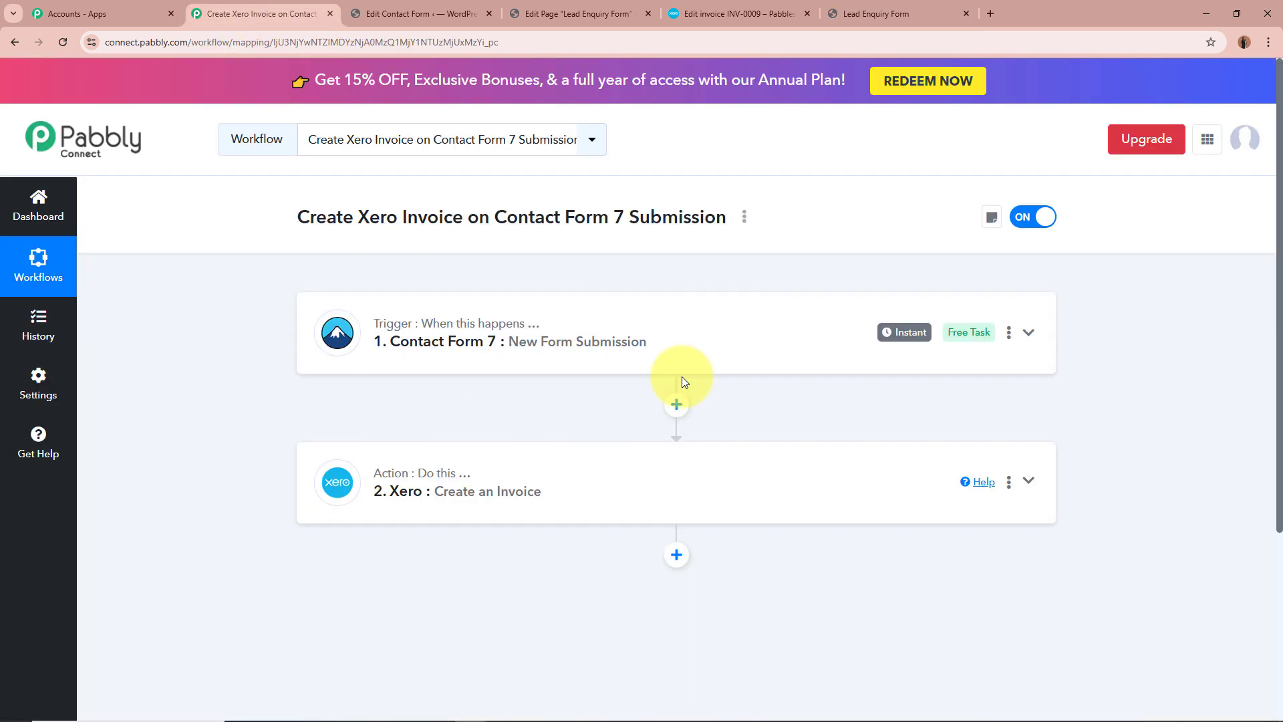